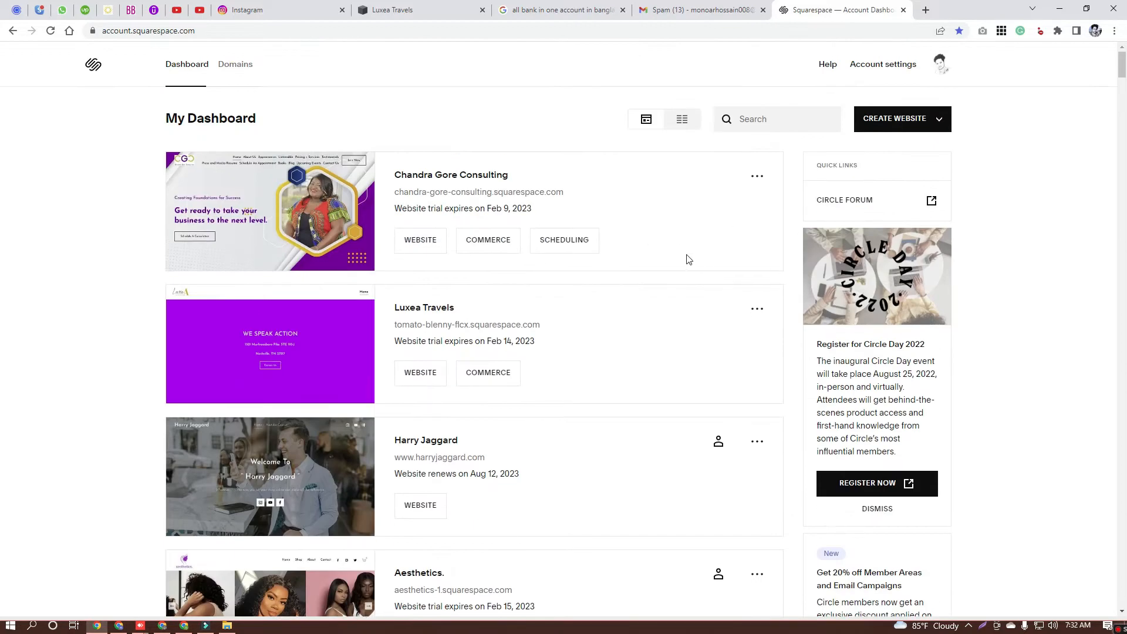
- Open the Aesthetics. website from the dashboard and look over its home page preview
{"action": "mouse_move", "coordinate": [288, 239]}
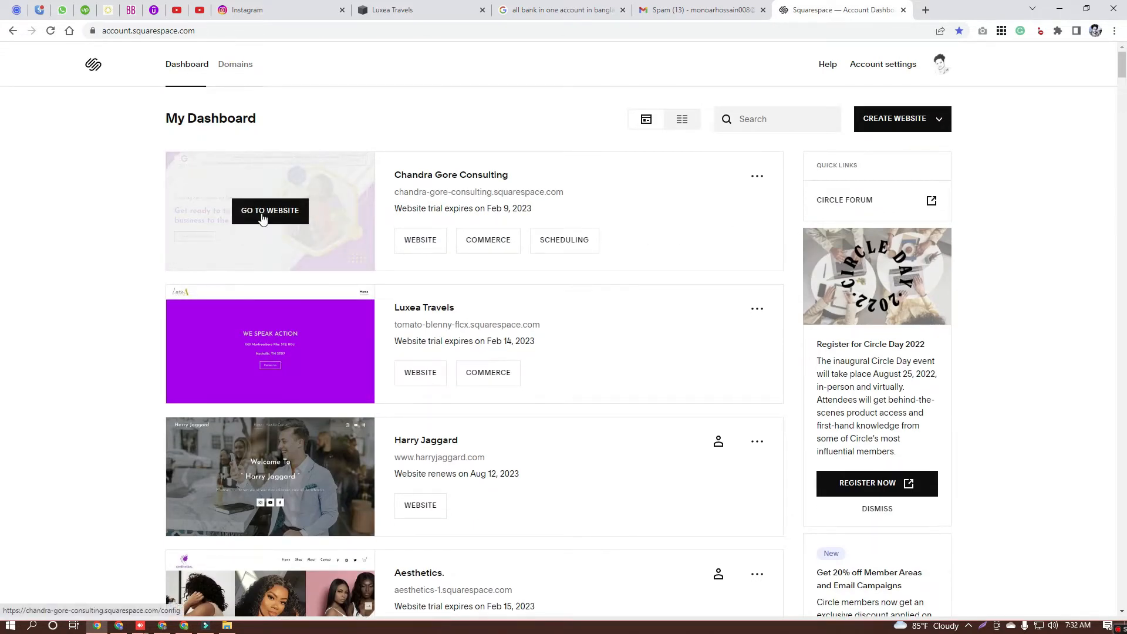
{"action": "scroll", "coordinate": [280, 407], "scroll_direction": "down", "scroll_amount": 5}
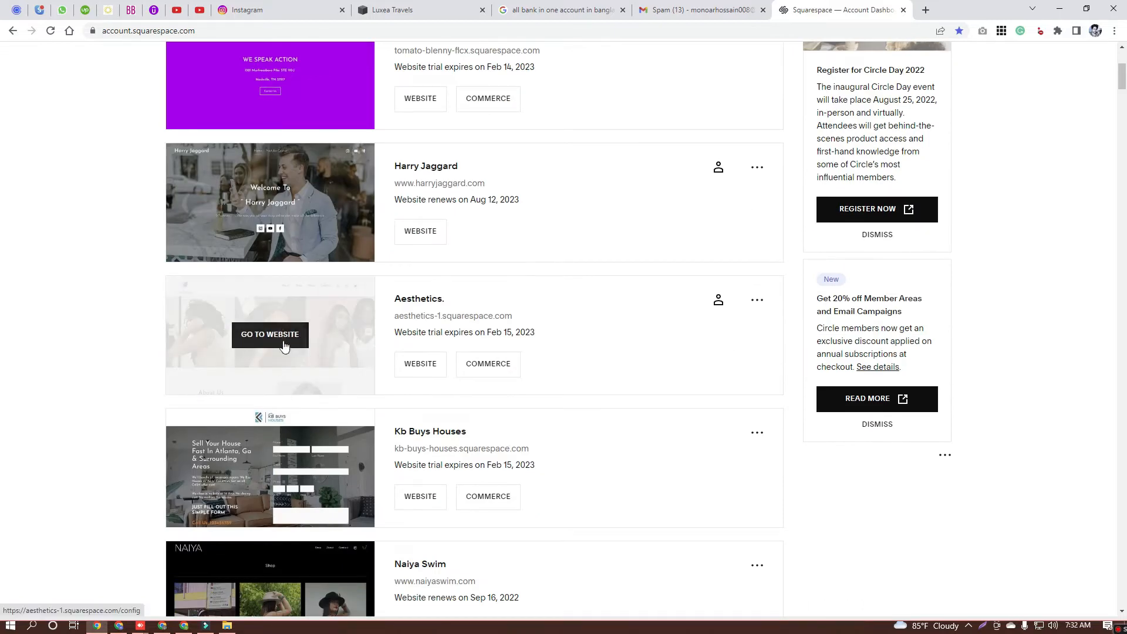
{"action": "left_click", "coordinate": [279, 341]}
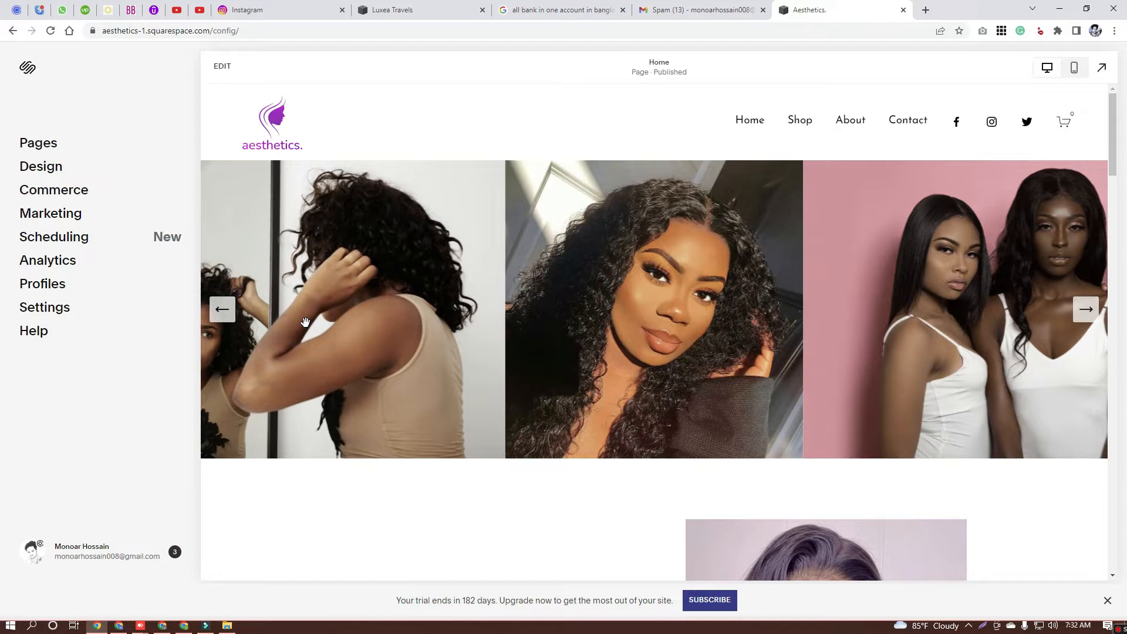
{"action": "scroll", "coordinate": [388, 305], "scroll_direction": "down", "scroll_amount": 5}
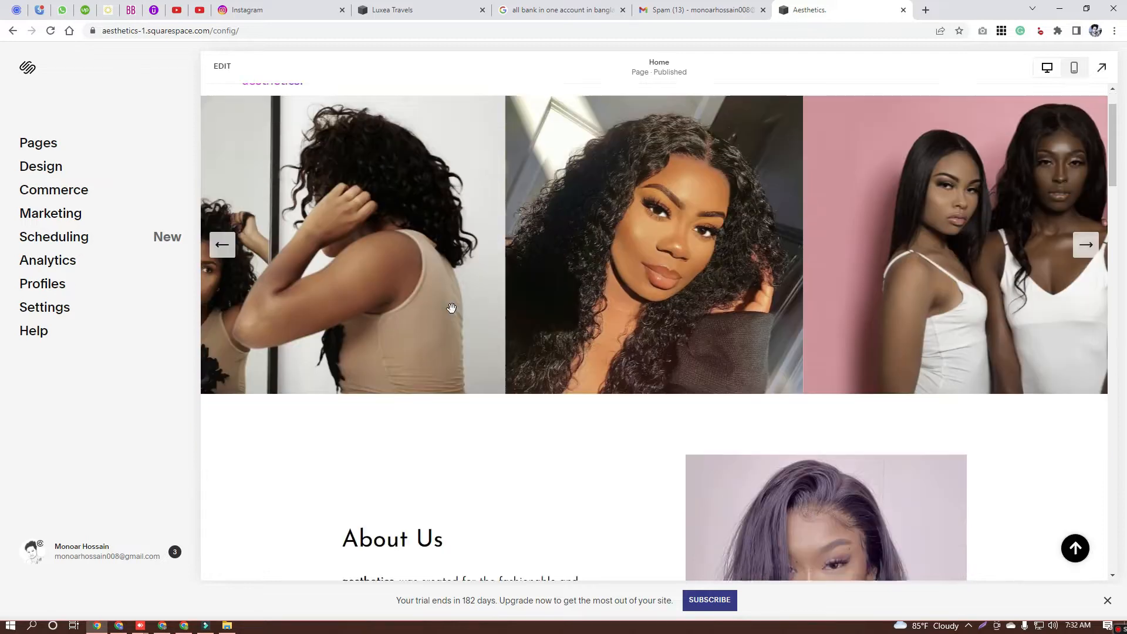
{"action": "scroll", "coordinate": [452, 314], "scroll_direction": "up", "scroll_amount": 5}
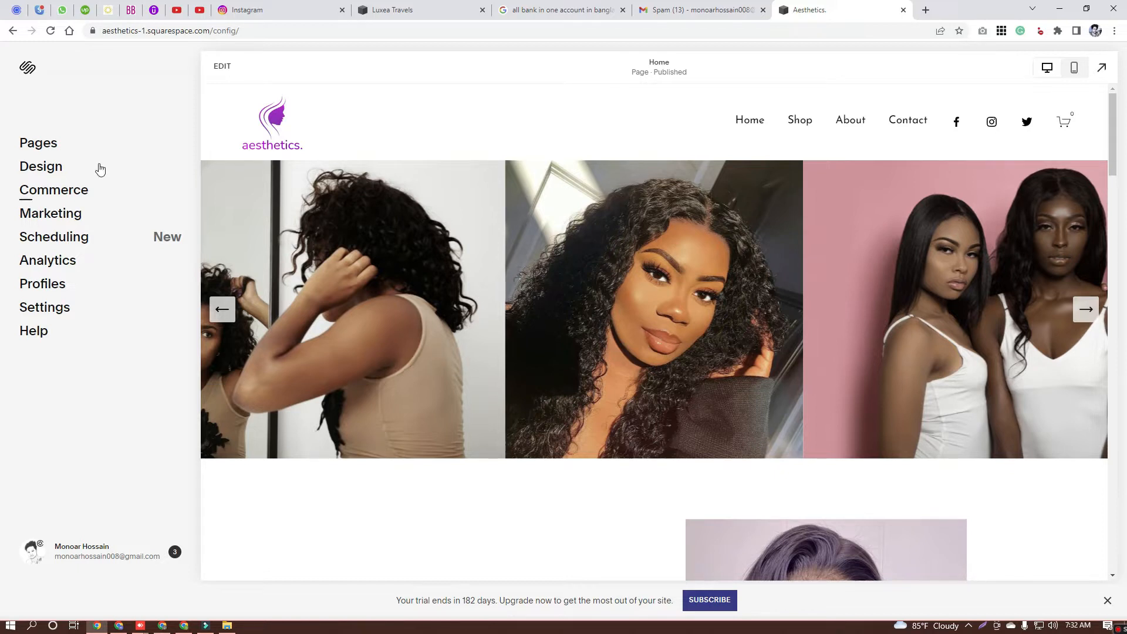
- Show the site's page list and start editing the Home page
{"action": "left_click", "coordinate": [47, 143]}
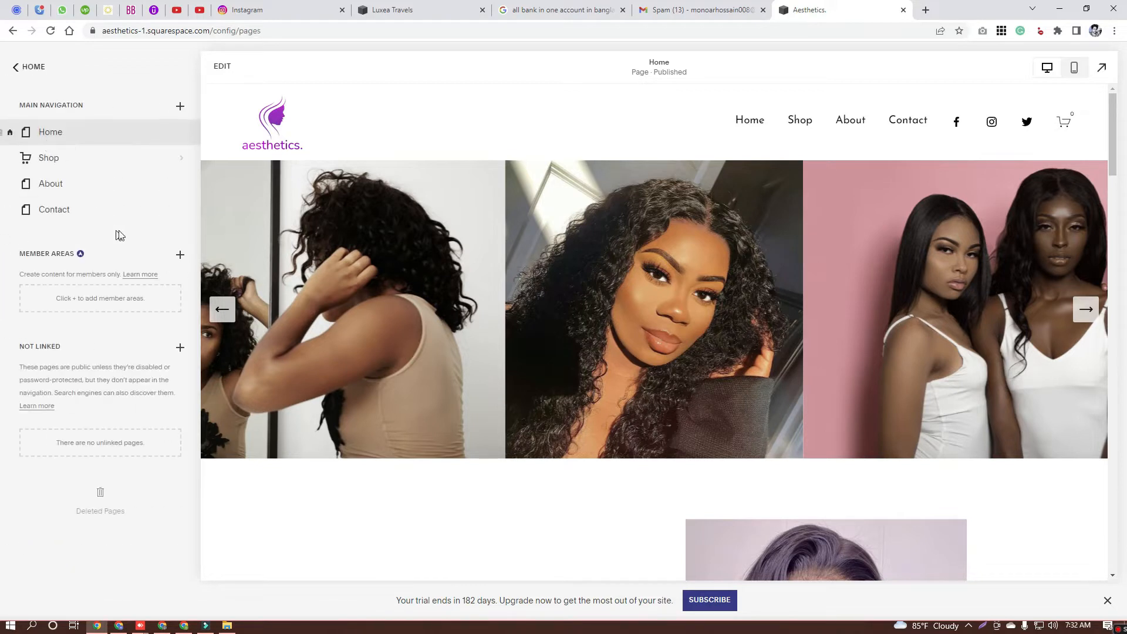
{"action": "scroll", "coordinate": [381, 241], "scroll_direction": "down", "scroll_amount": 3}
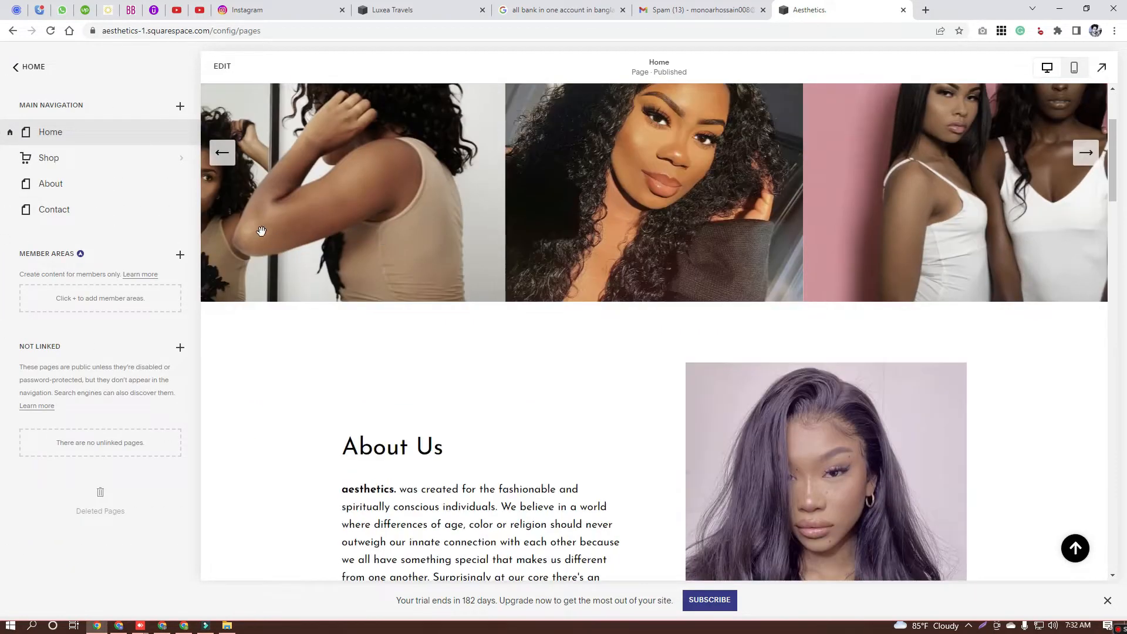
{"action": "scroll", "coordinate": [271, 238], "scroll_direction": "up", "scroll_amount": 3}
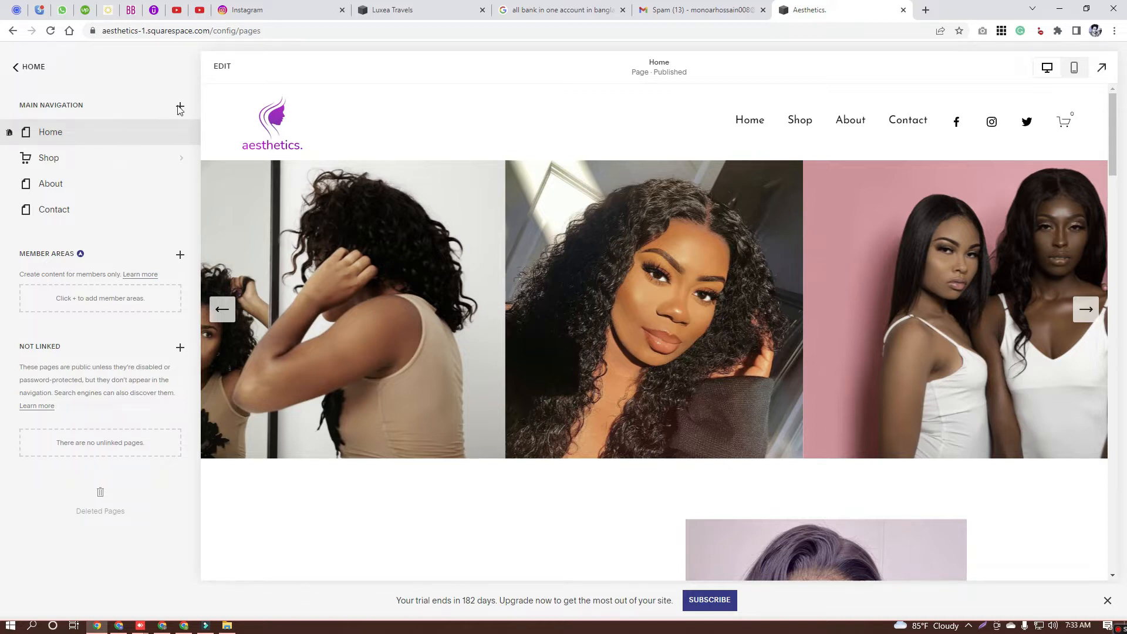
{"action": "left_click", "coordinate": [223, 70]}
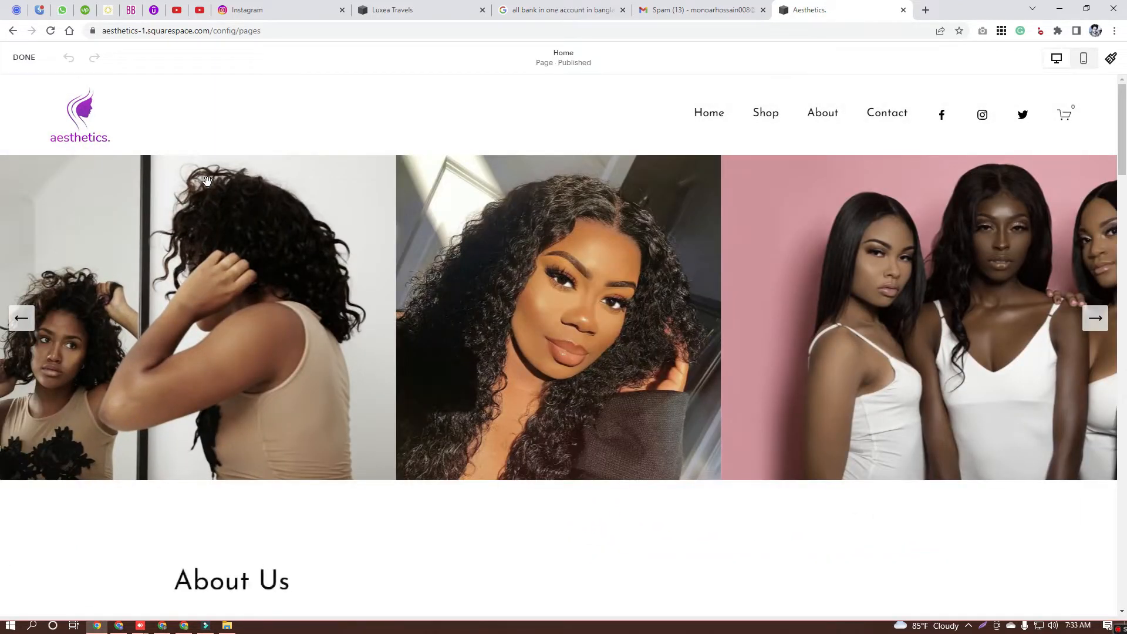
- Look through the Home page's sections and open the image gallery below the header for editing
{"action": "scroll", "coordinate": [428, 283], "scroll_direction": "down", "scroll_amount": 5}
{"action": "scroll", "coordinate": [428, 283], "scroll_direction": "down", "scroll_amount": 4}
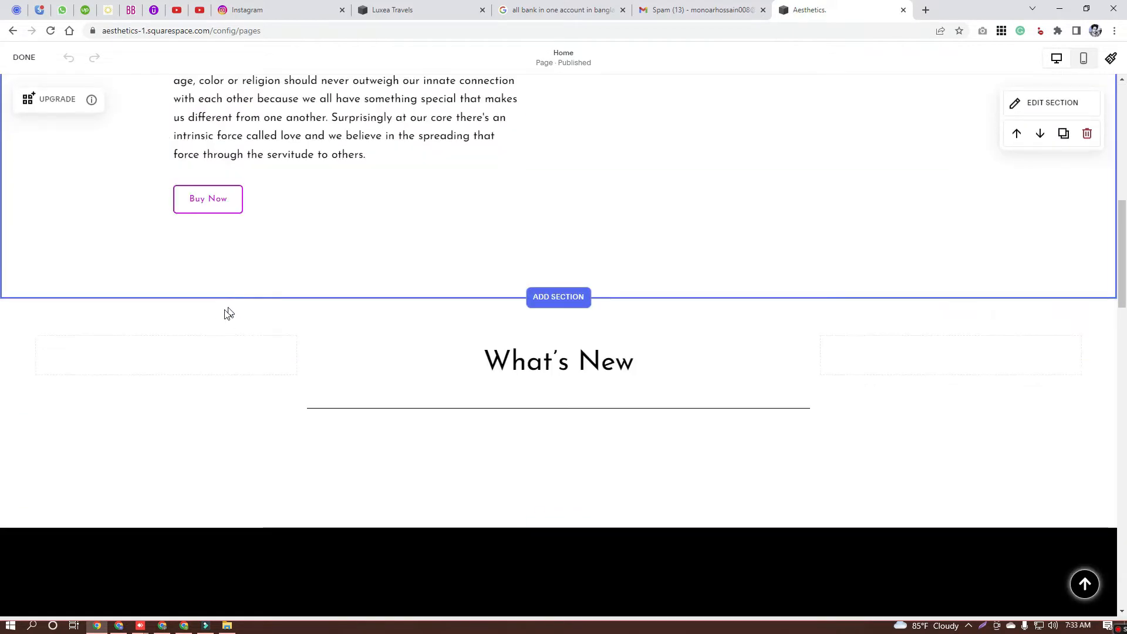
{"action": "scroll", "coordinate": [256, 330], "scroll_direction": "down", "scroll_amount": 4}
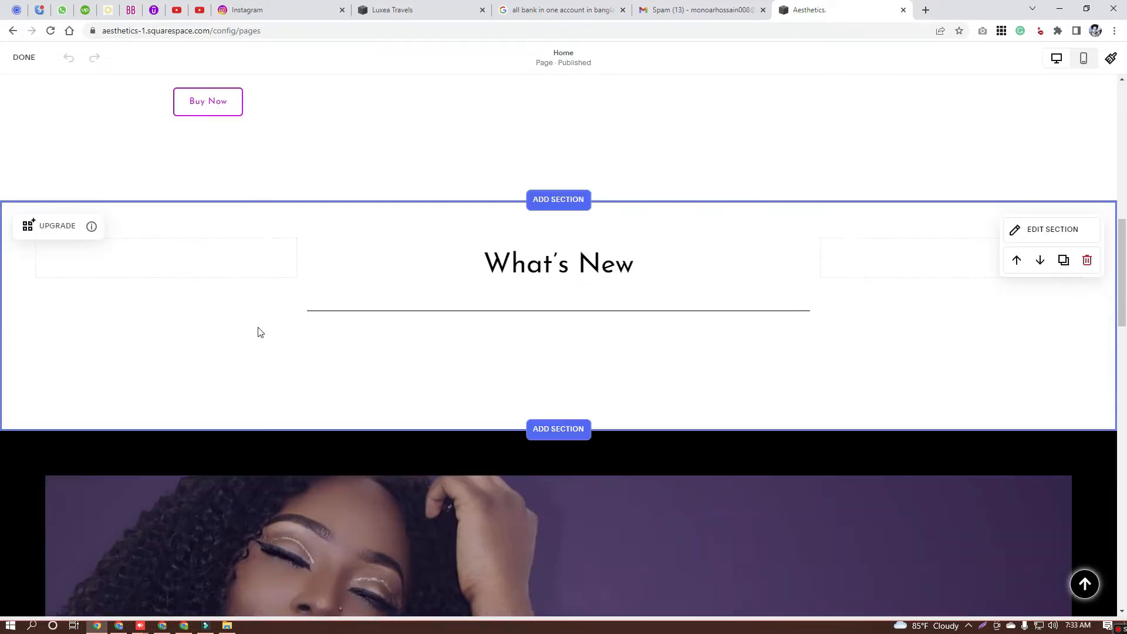
{"action": "scroll", "coordinate": [450, 294], "scroll_direction": "up", "scroll_amount": 9}
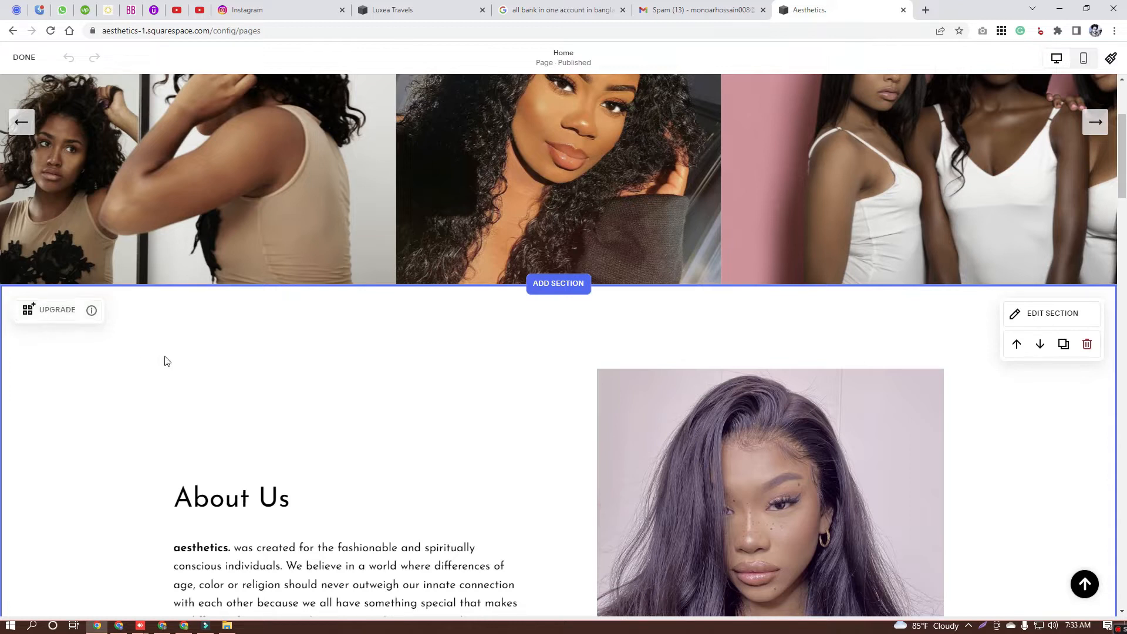
{"action": "scroll", "coordinate": [184, 357], "scroll_direction": "up", "scroll_amount": 3}
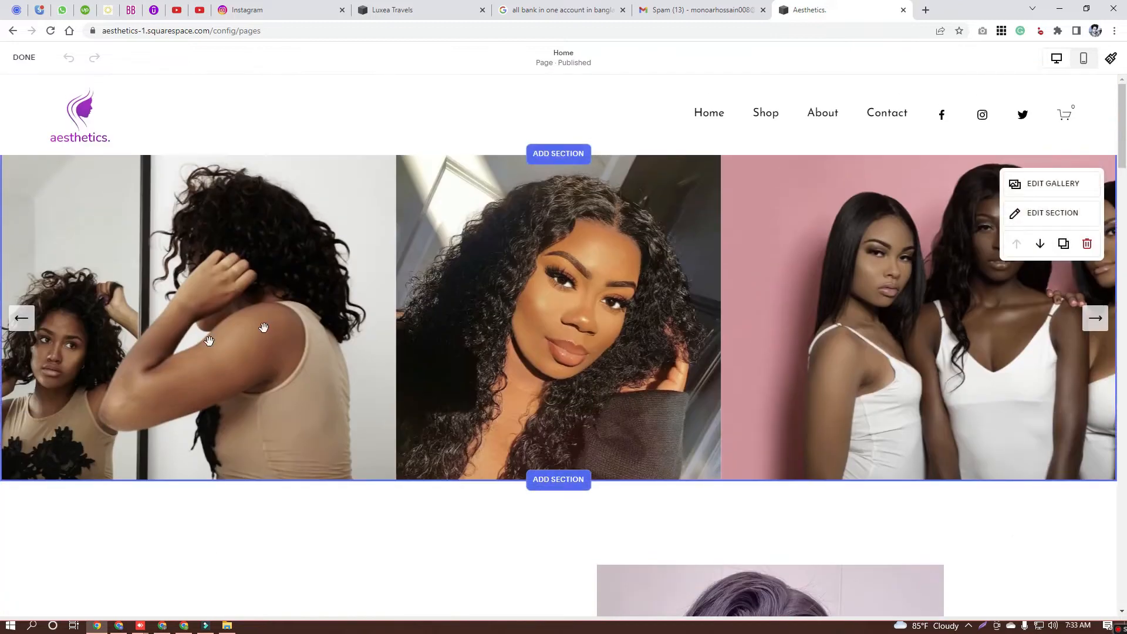
{"action": "scroll", "coordinate": [262, 327], "scroll_direction": "down", "scroll_amount": 5}
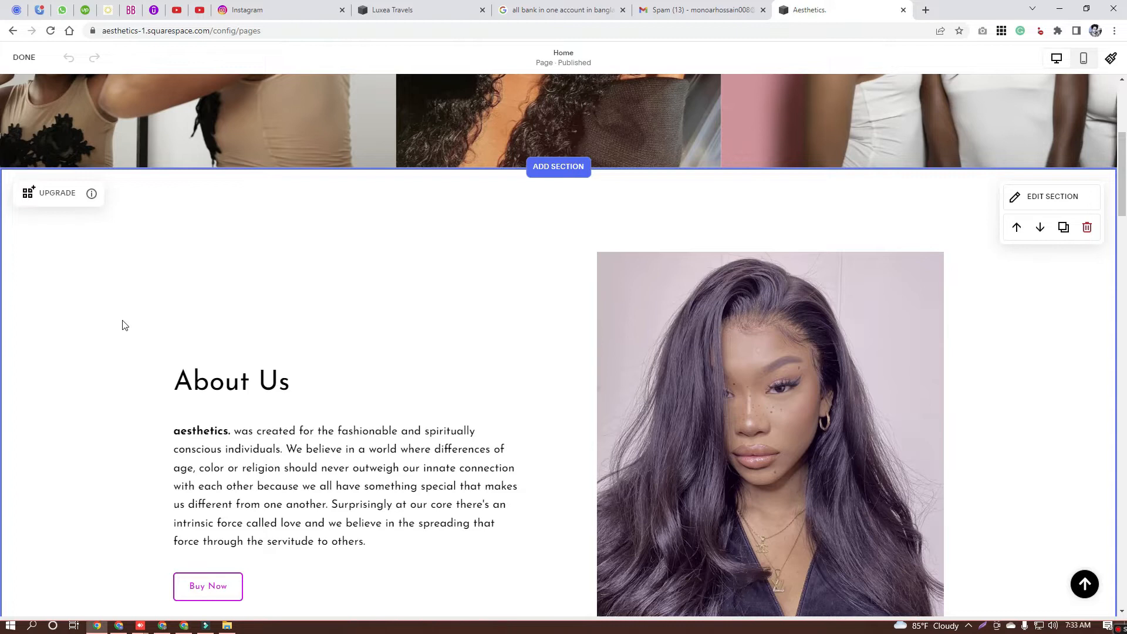
{"action": "scroll", "coordinate": [125, 325], "scroll_direction": "up", "scroll_amount": 3}
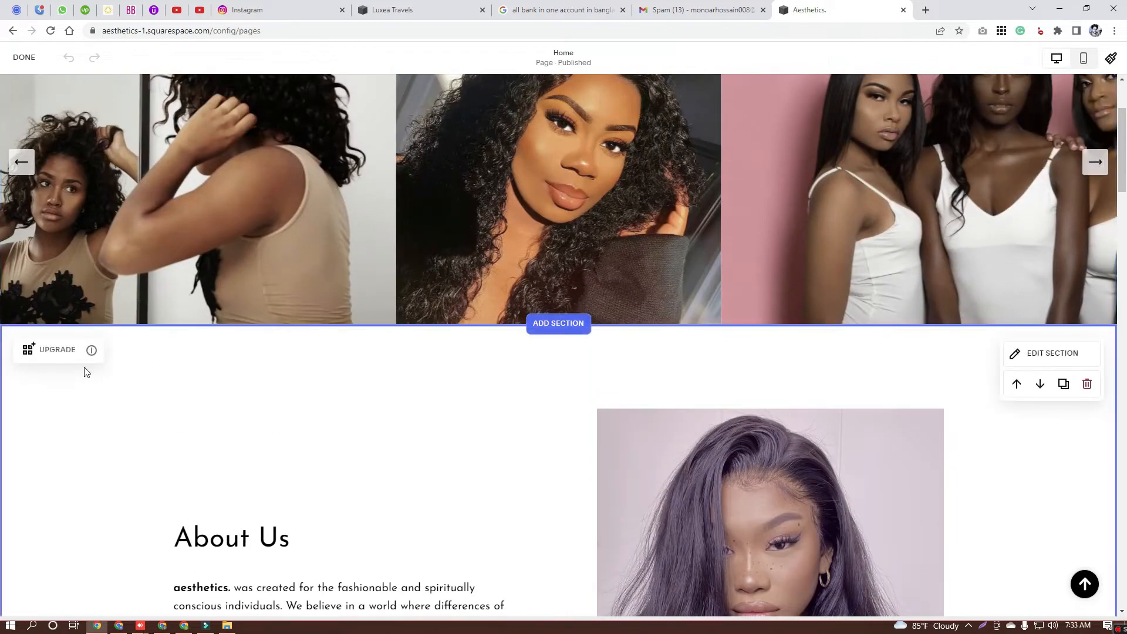
{"action": "scroll", "coordinate": [352, 352], "scroll_direction": "up", "scroll_amount": 3}
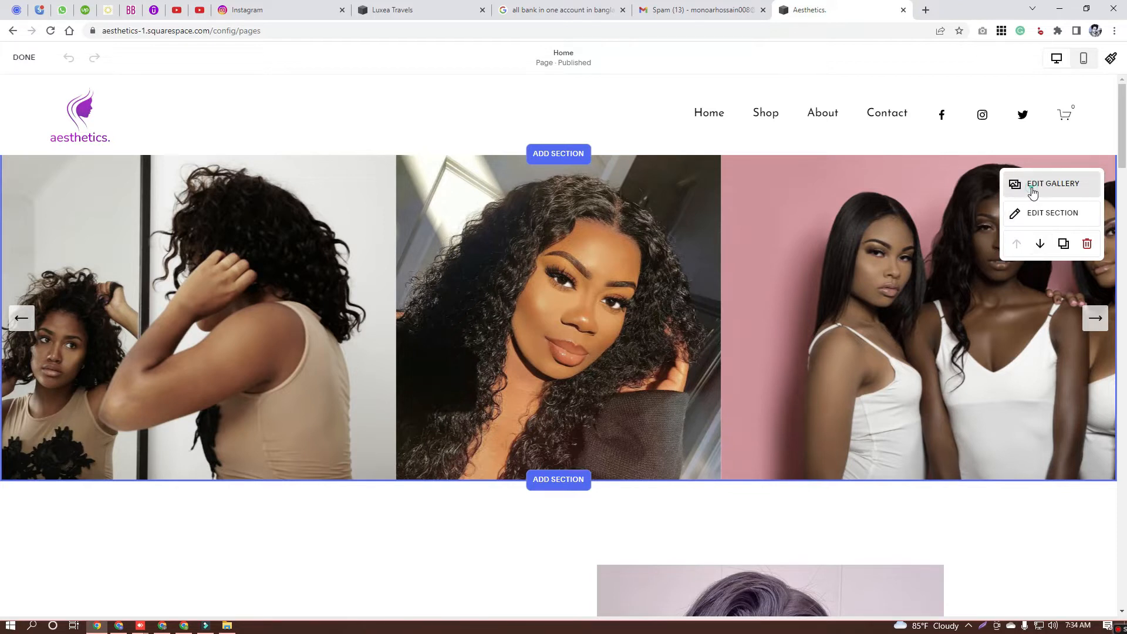
{"action": "left_click", "coordinate": [1032, 186]}
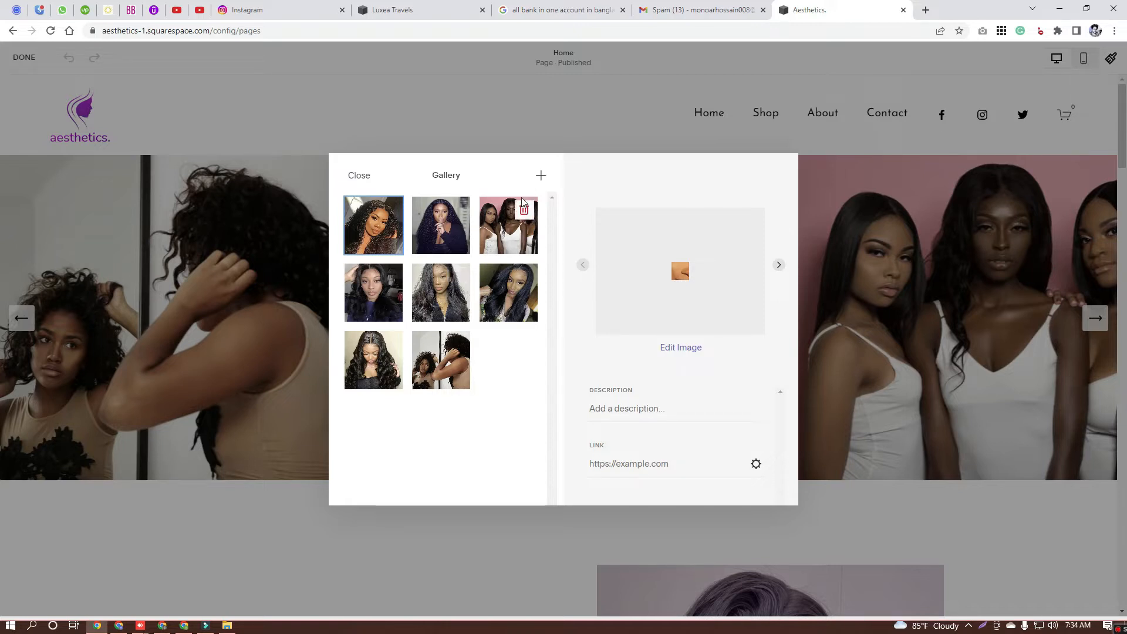
{"action": "left_click", "coordinate": [541, 175]}
{"action": "left_click", "coordinate": [534, 229]}
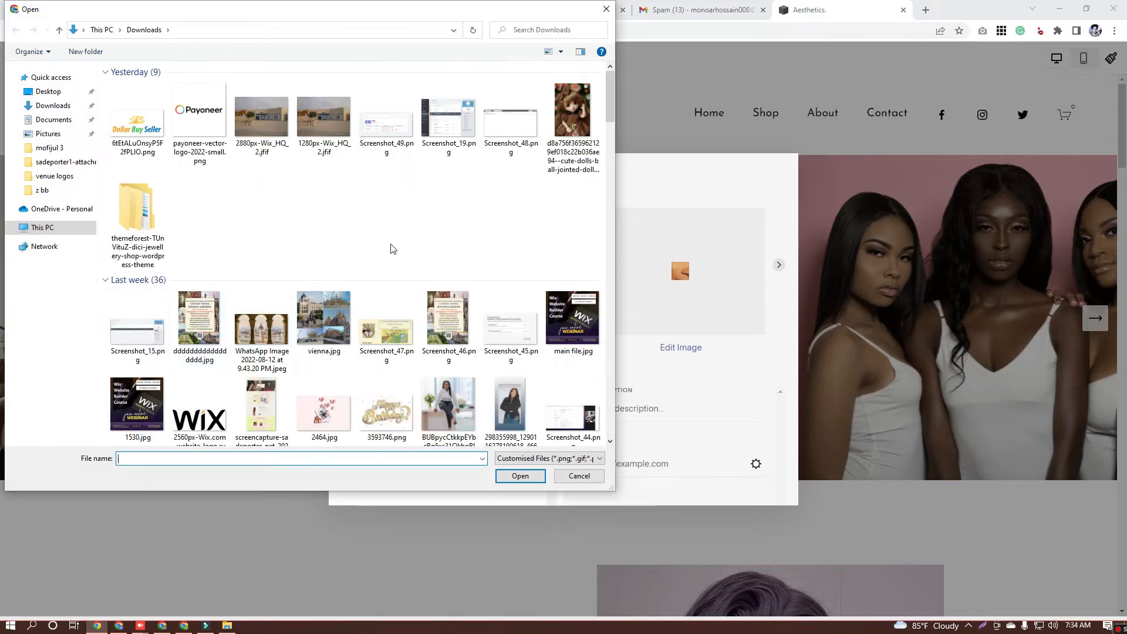
{"action": "left_click", "coordinate": [577, 476]}
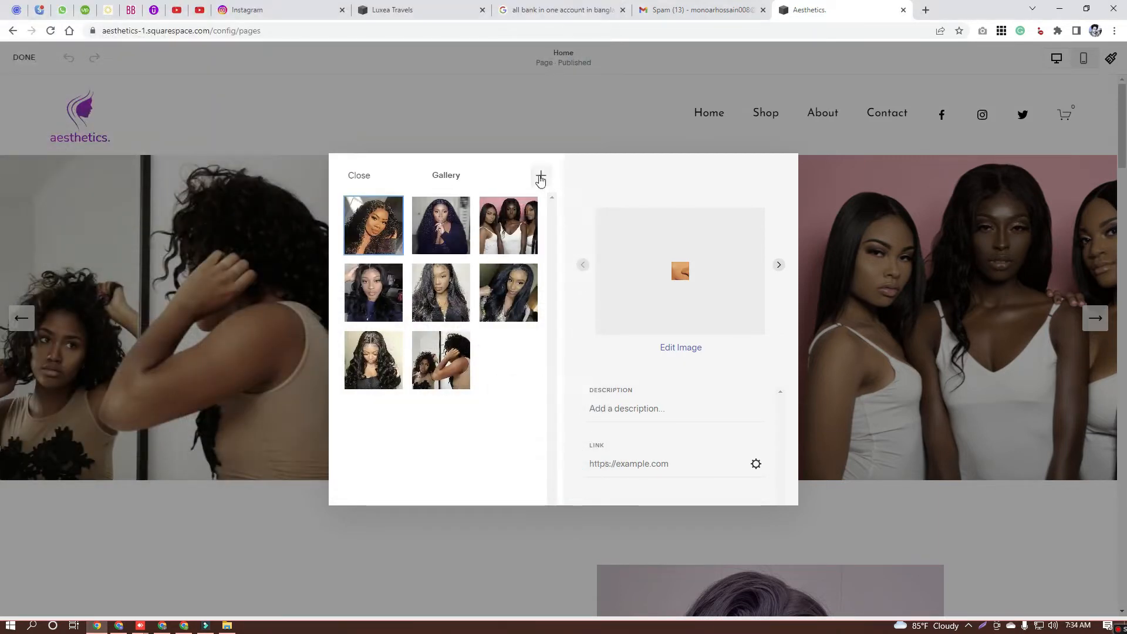
- Browse the images available for the gallery, search the free images for "woman", and view the premium images
{"action": "left_click", "coordinate": [540, 178]}
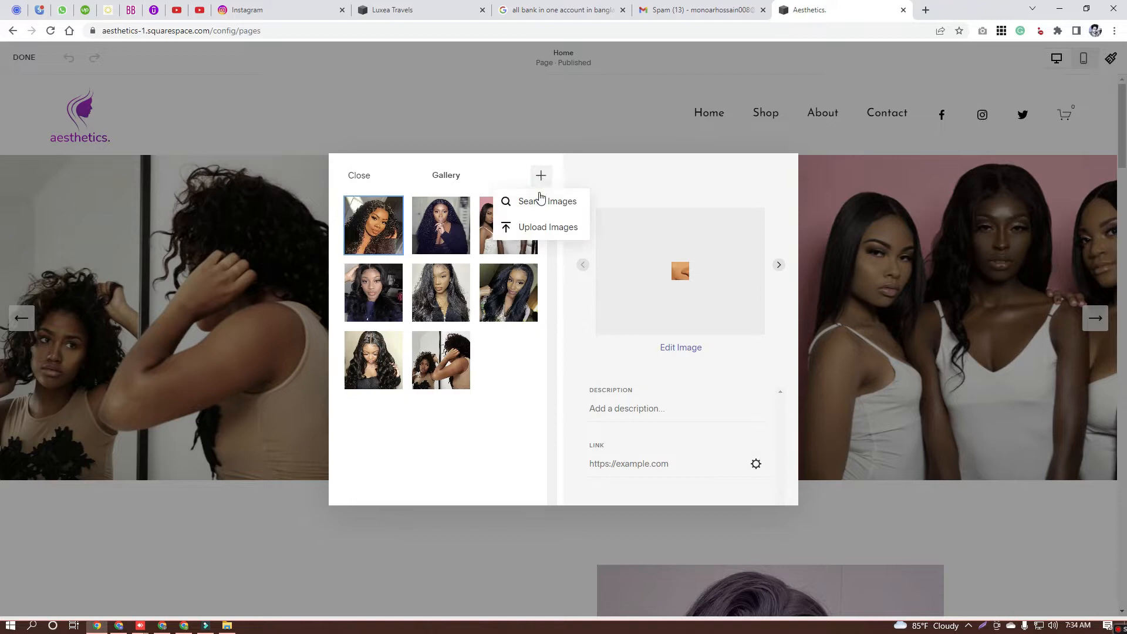
{"action": "left_click", "coordinate": [539, 202]}
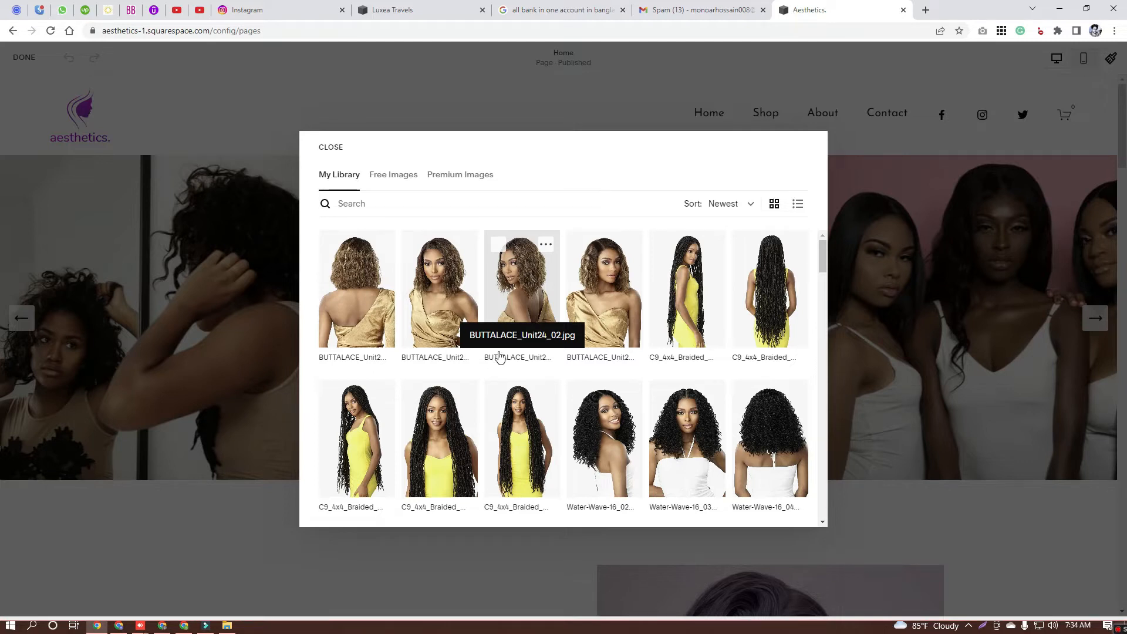
{"action": "left_click", "coordinate": [392, 171]}
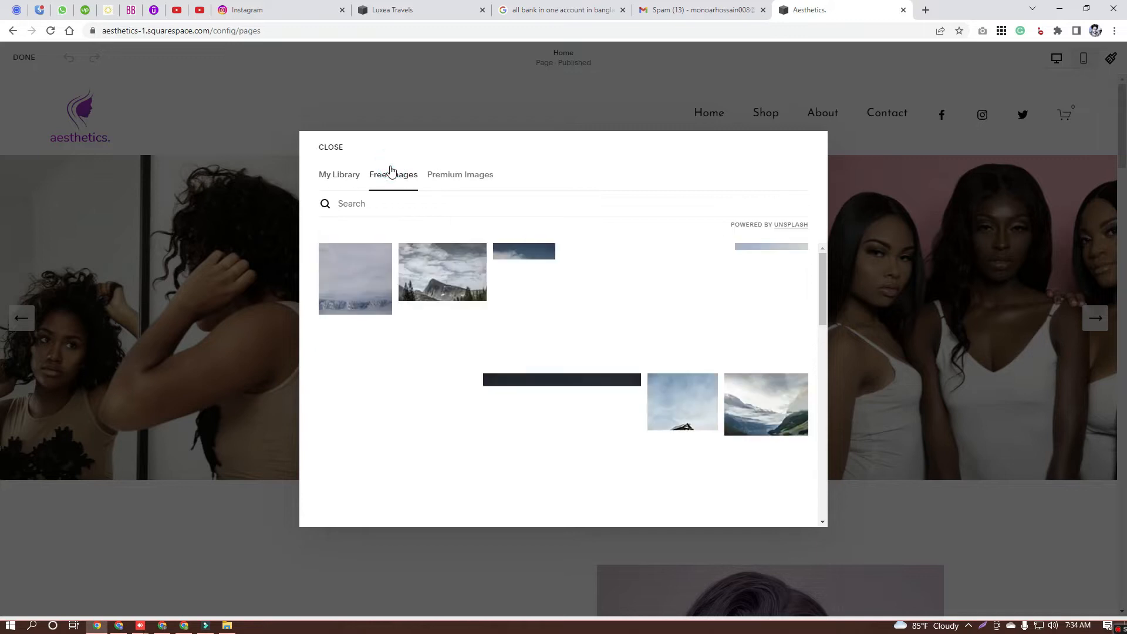
{"action": "left_click", "coordinate": [404, 205]}
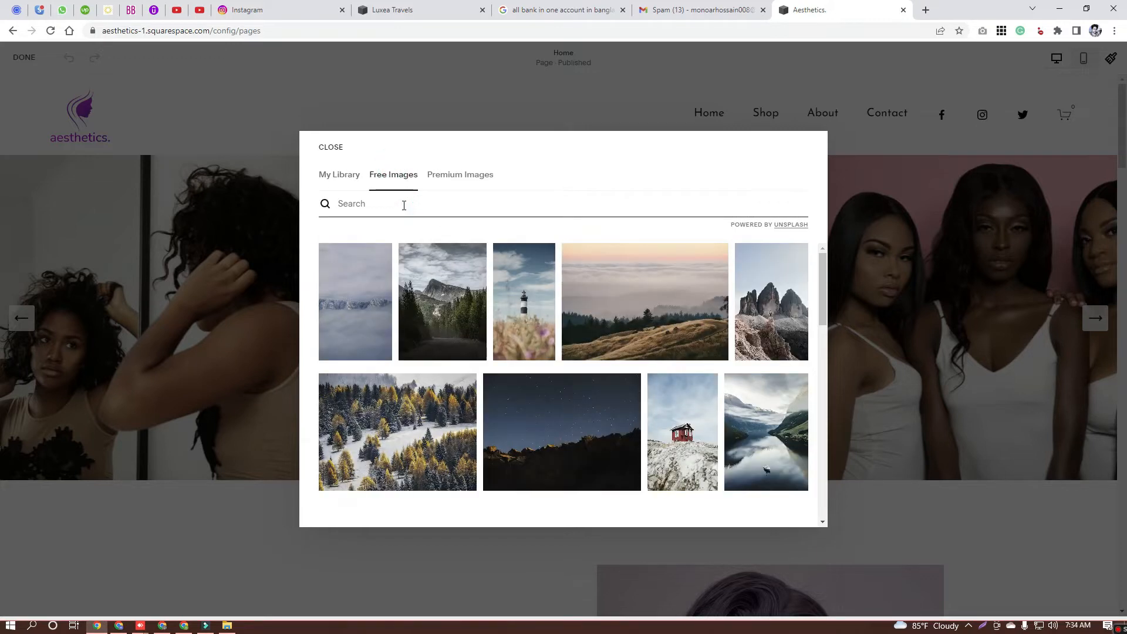
{"action": "type", "text": "woman"}
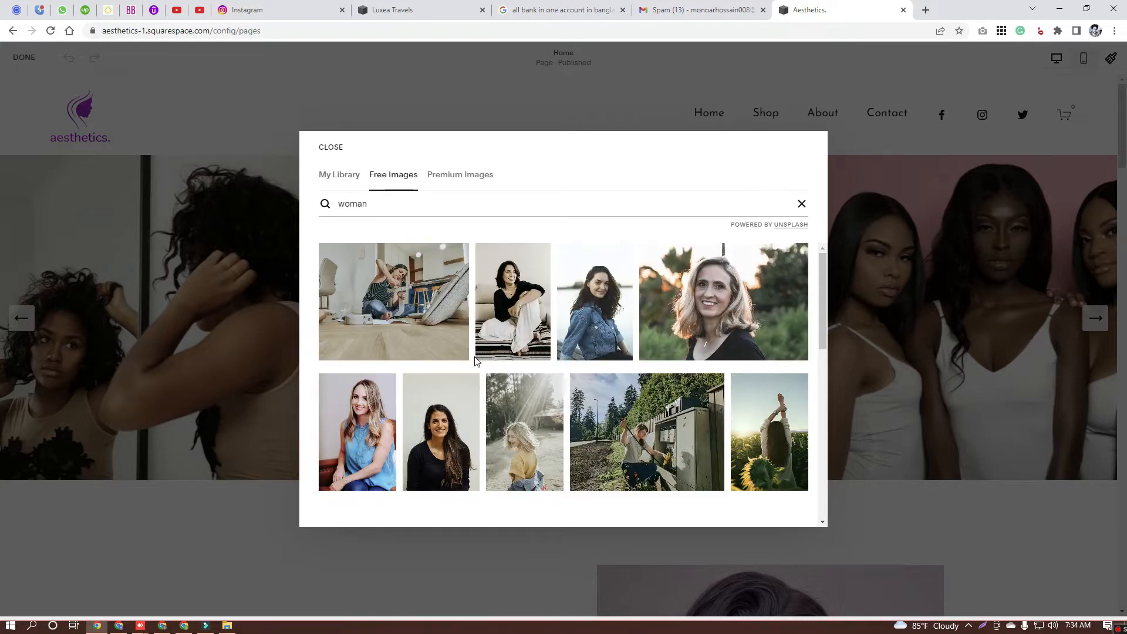
{"action": "left_click", "coordinate": [374, 206]}
{"action": "left_click_drag", "start_coordinate": [373, 207], "coordinate": [336, 211]}
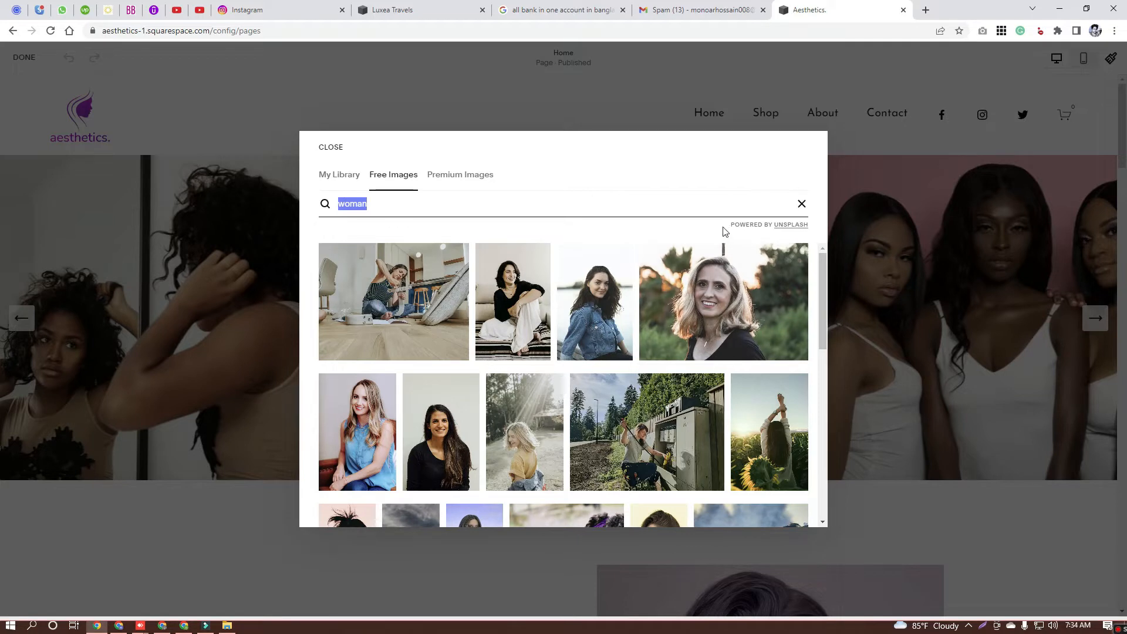
{"action": "left_click", "coordinate": [420, 201]}
{"action": "left_click", "coordinate": [468, 177]}
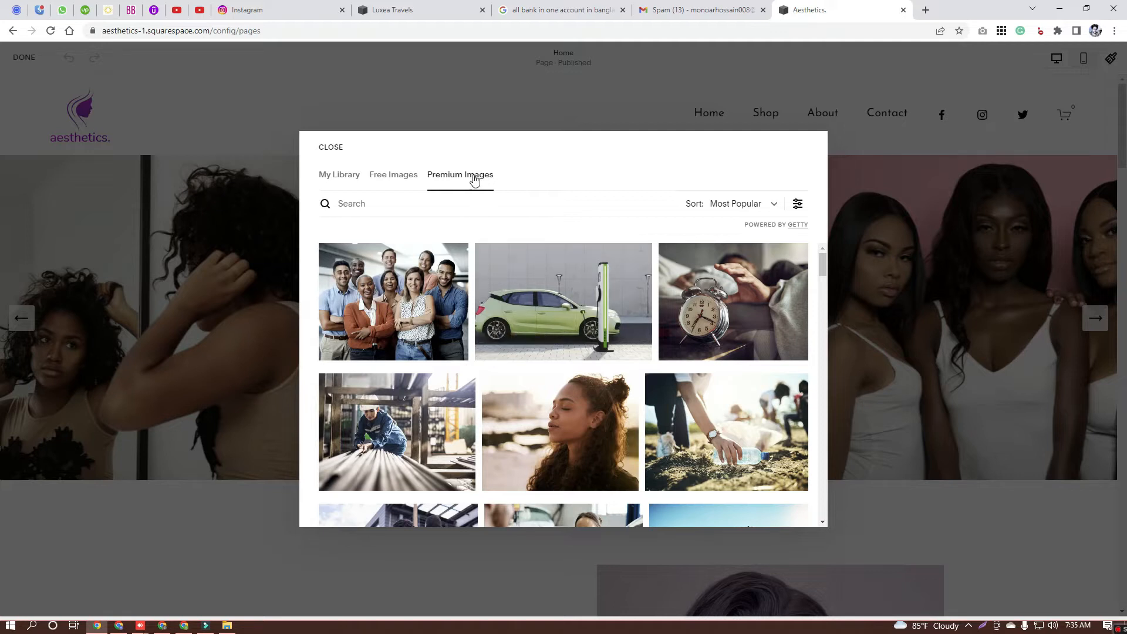
- Add the second BUTTALACE image from My Library to the gallery and close the gallery editor
{"action": "left_click", "coordinate": [339, 174]}
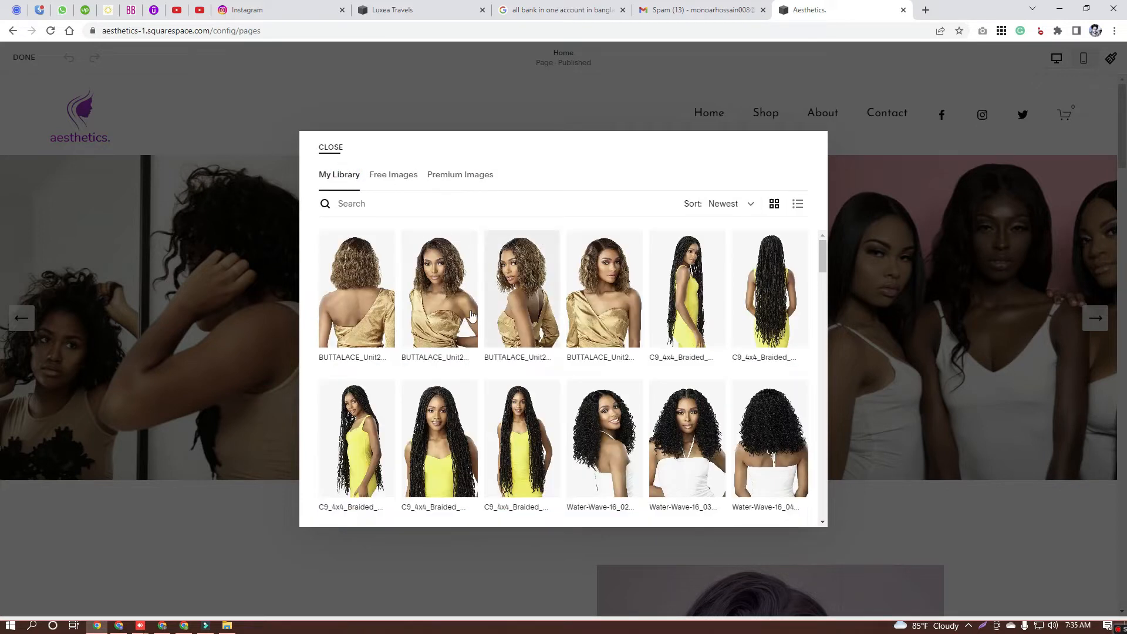
{"action": "left_click", "coordinate": [426, 236]}
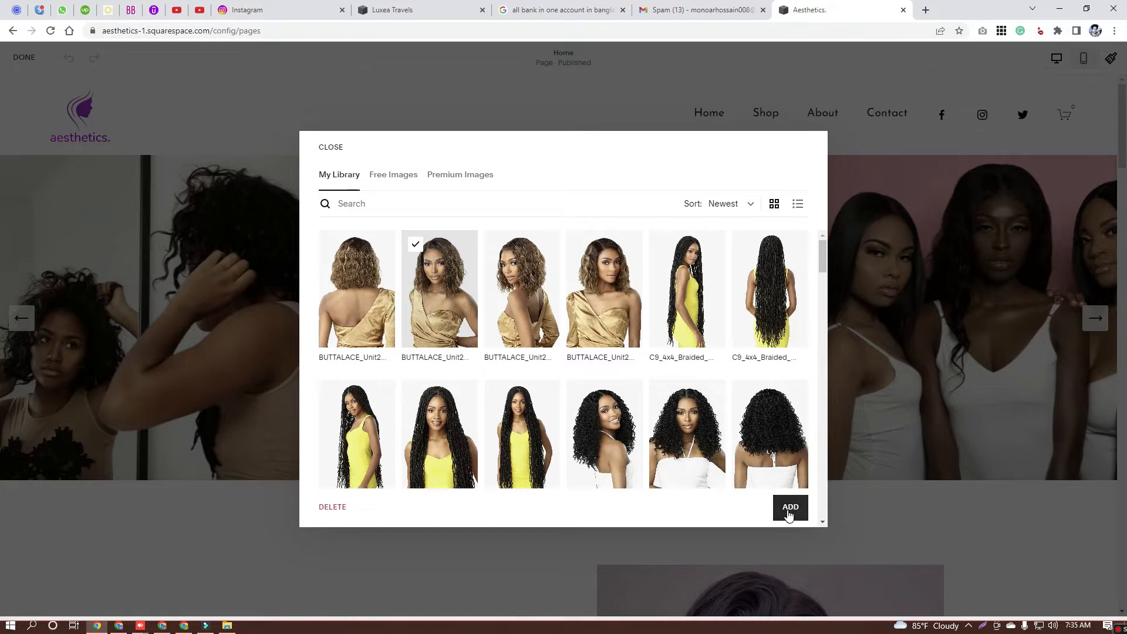
{"action": "left_click", "coordinate": [789, 508]}
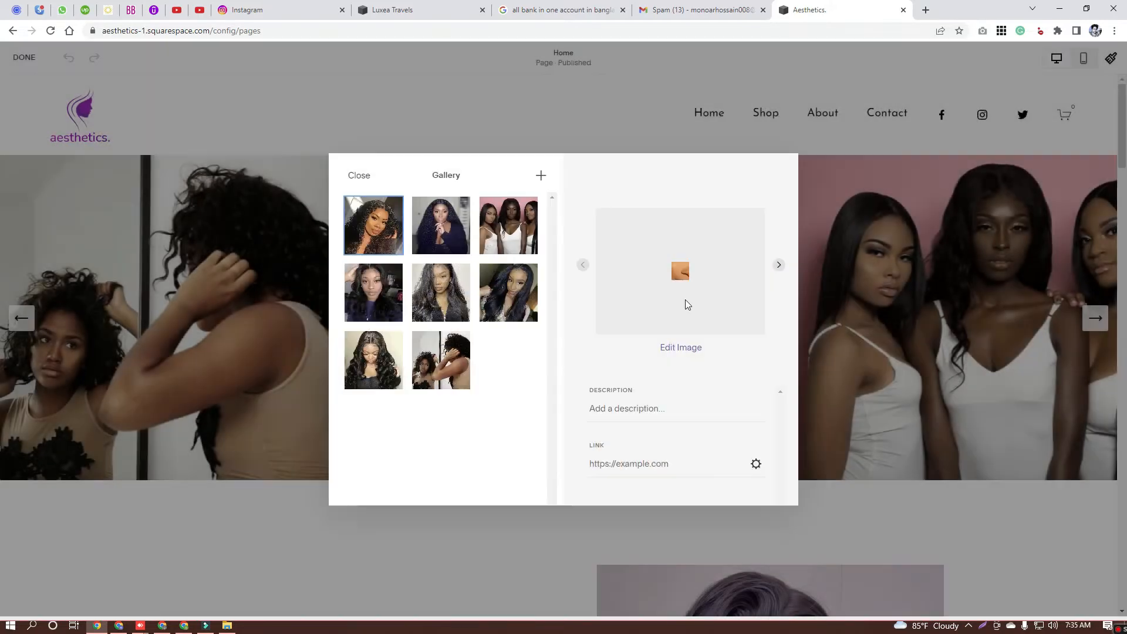
{"action": "left_click", "coordinate": [354, 175]}
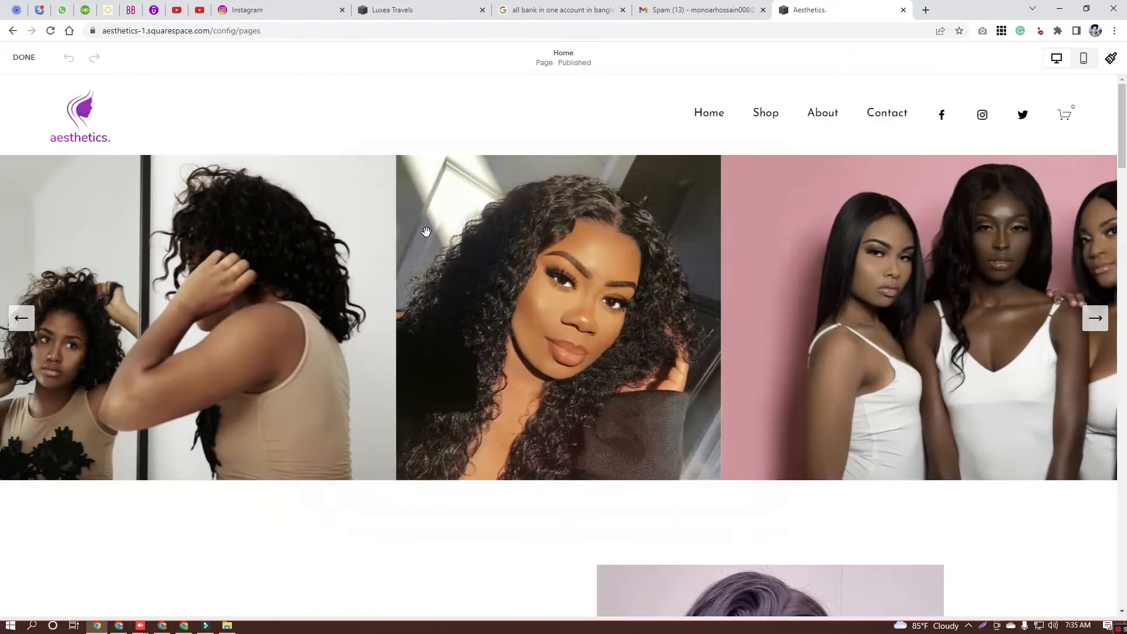
- Replace the "About Us" heading with the sample text "fdjfkdjfkdjf", and paste the copied original heading back over it
{"action": "scroll", "coordinate": [420, 343], "scroll_direction": "down", "scroll_amount": 5}
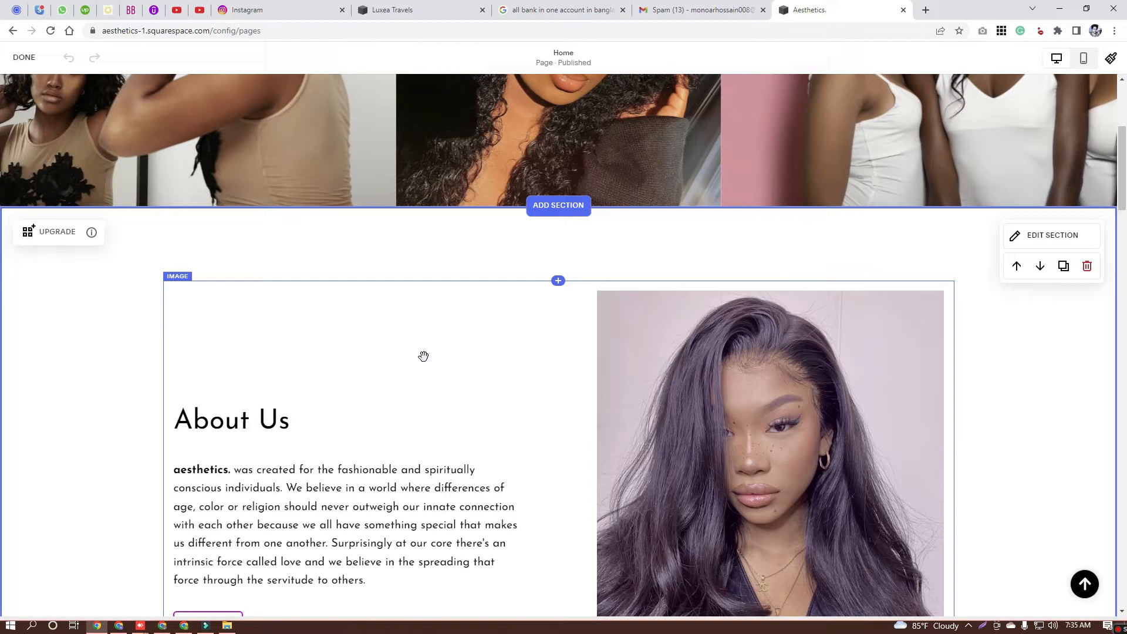
{"action": "scroll", "coordinate": [345, 365], "scroll_direction": "down", "scroll_amount": 3}
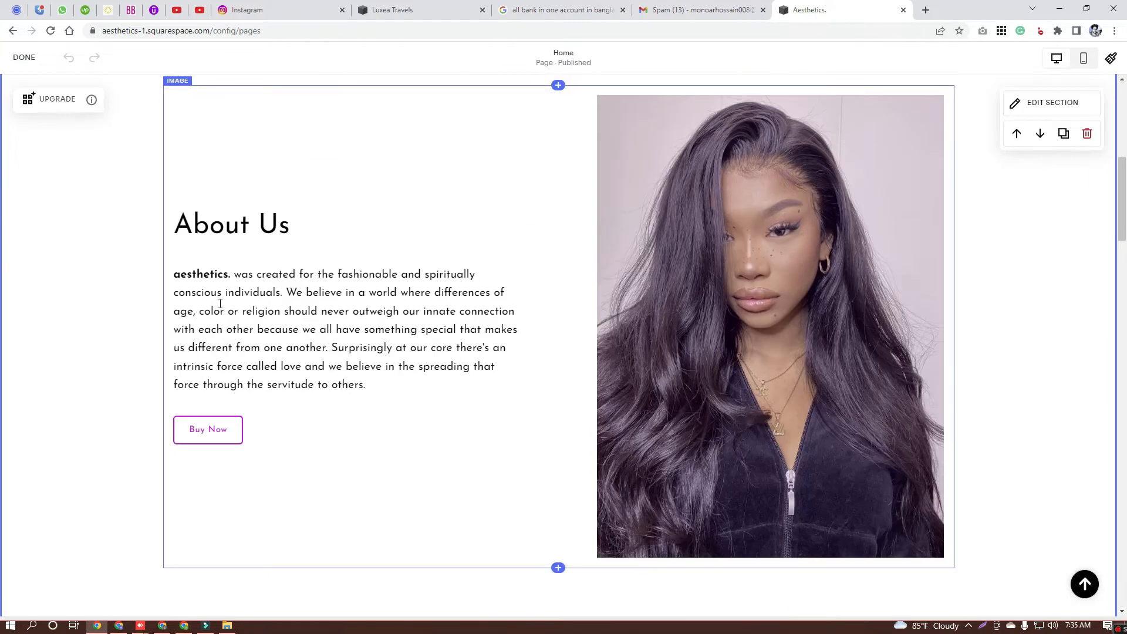
{"action": "scroll", "coordinate": [223, 303], "scroll_direction": "up", "scroll_amount": 2}
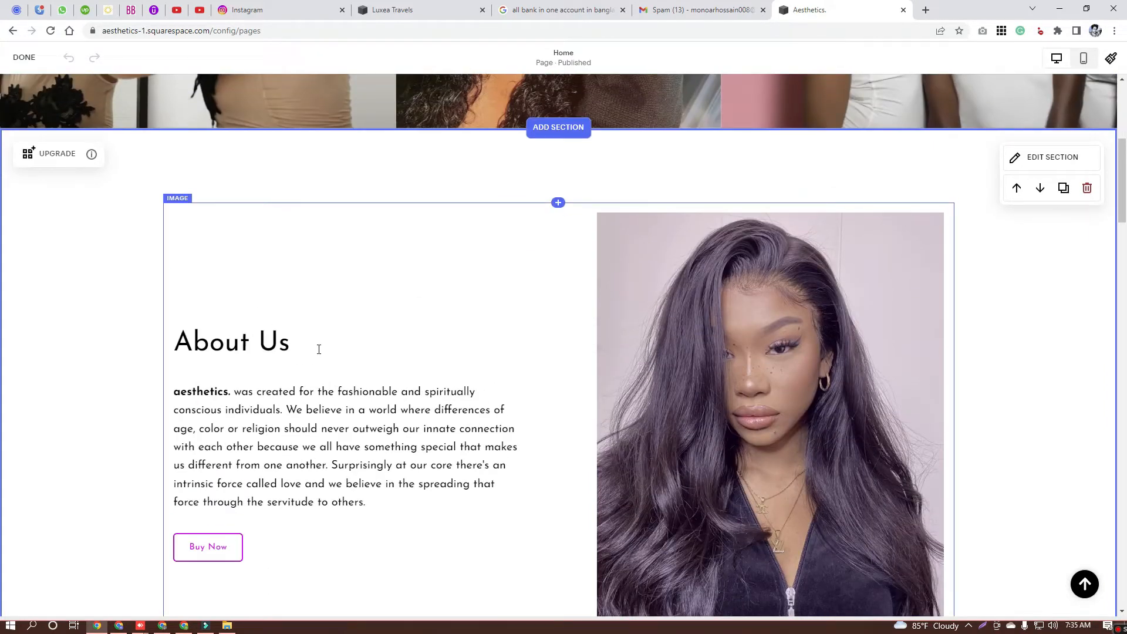
{"action": "left_click_drag", "start_coordinate": [342, 341], "coordinate": [176, 342]}
{"action": "key", "text": "ctrl+c"}
{"action": "key", "text": "BackSpace"}
{"action": "type", "text": "fdjfkdjfkdjf"}
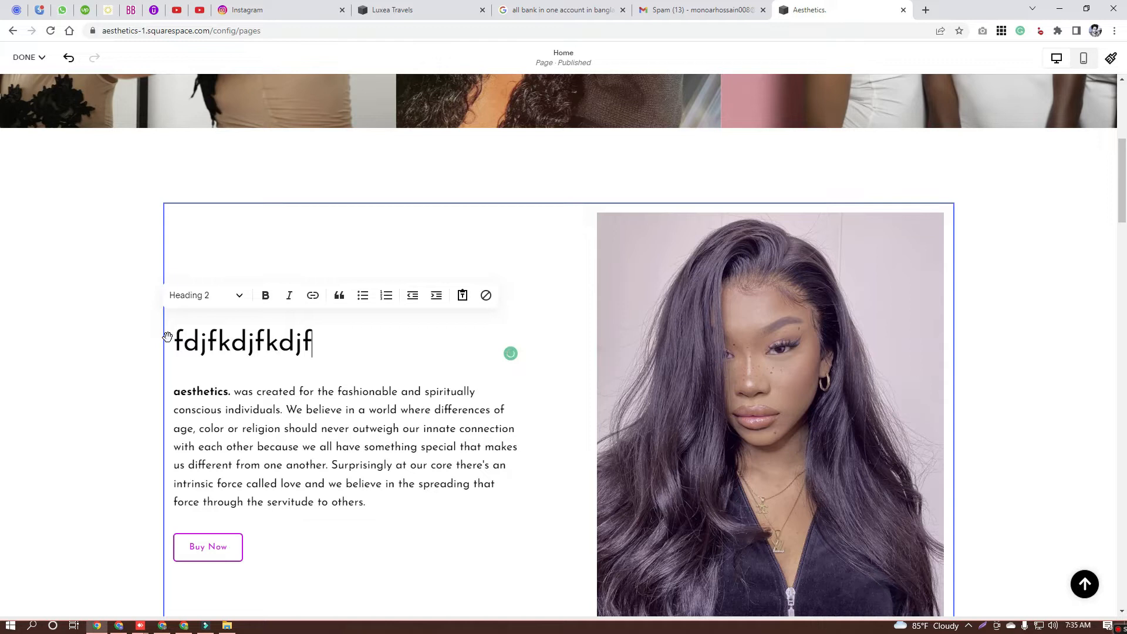
{"action": "key", "text": "ctrl+a"}
{"action": "key", "text": "ctrl+v"}
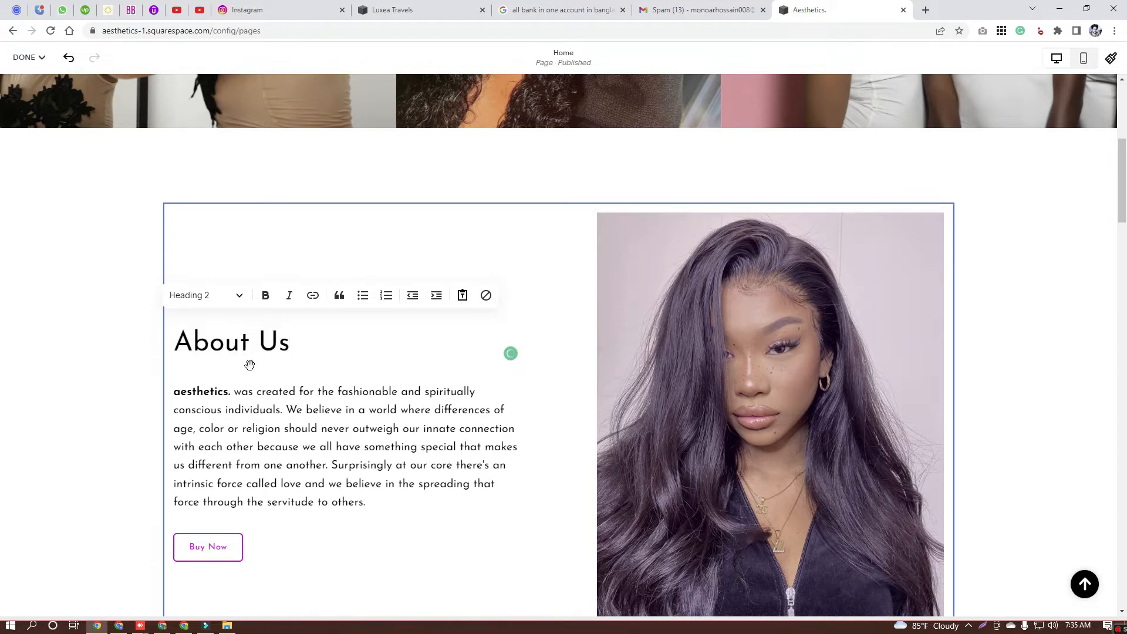
- Replace the "About Us" paragraph with the sample text "fdkfdklfmkldfjiod", and paste the copied original paragraph back over it
{"action": "scroll", "coordinate": [247, 366], "scroll_direction": "down", "scroll_amount": 1}
{"action": "left_click", "coordinate": [357, 405]}
{"action": "left_click_drag", "start_coordinate": [373, 423], "coordinate": [148, 305]}
{"action": "key", "text": "ctrl+c"}
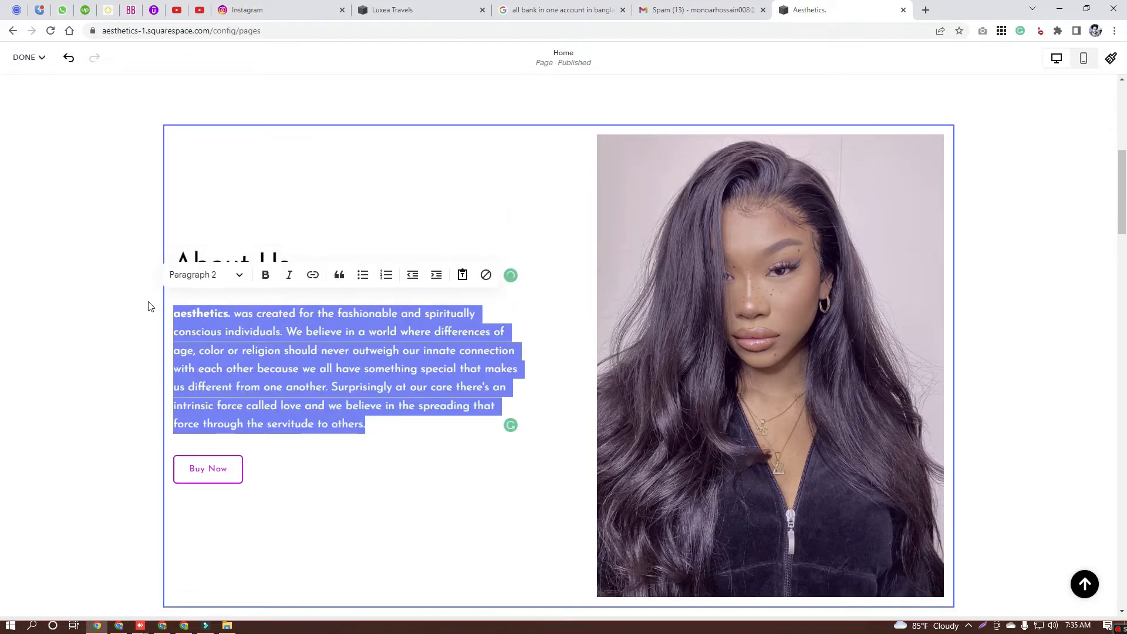
{"action": "key", "text": "BackSpace"}
{"action": "type", "text": "fdkfdklfmkldfjiod"}
{"action": "key", "text": "ctrl+a"}
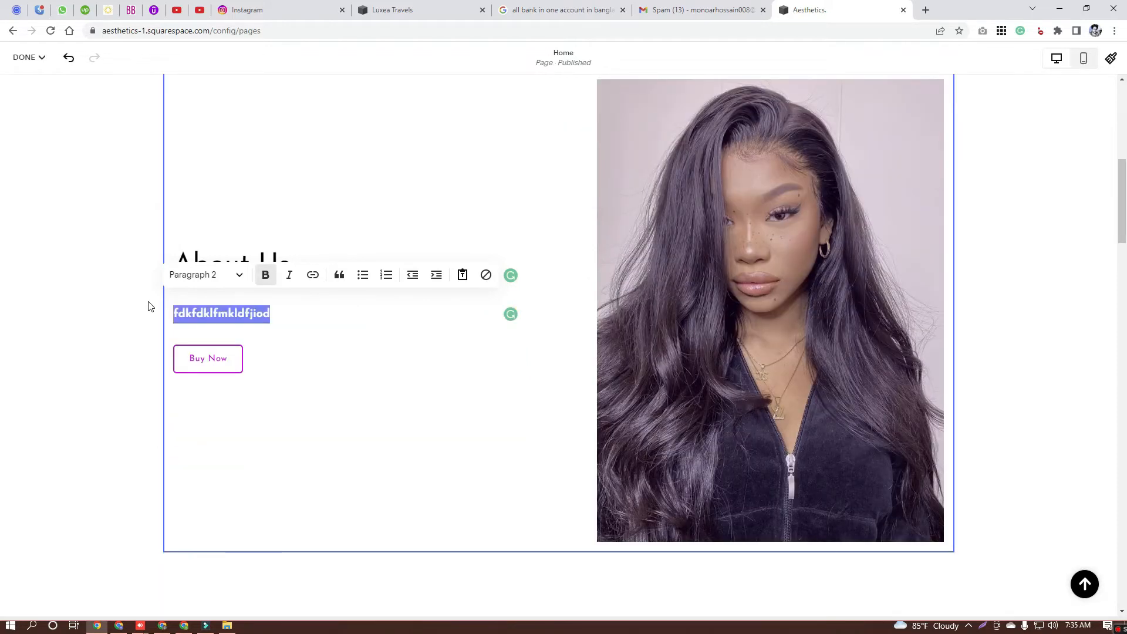
{"action": "key", "text": "ctrl+v"}
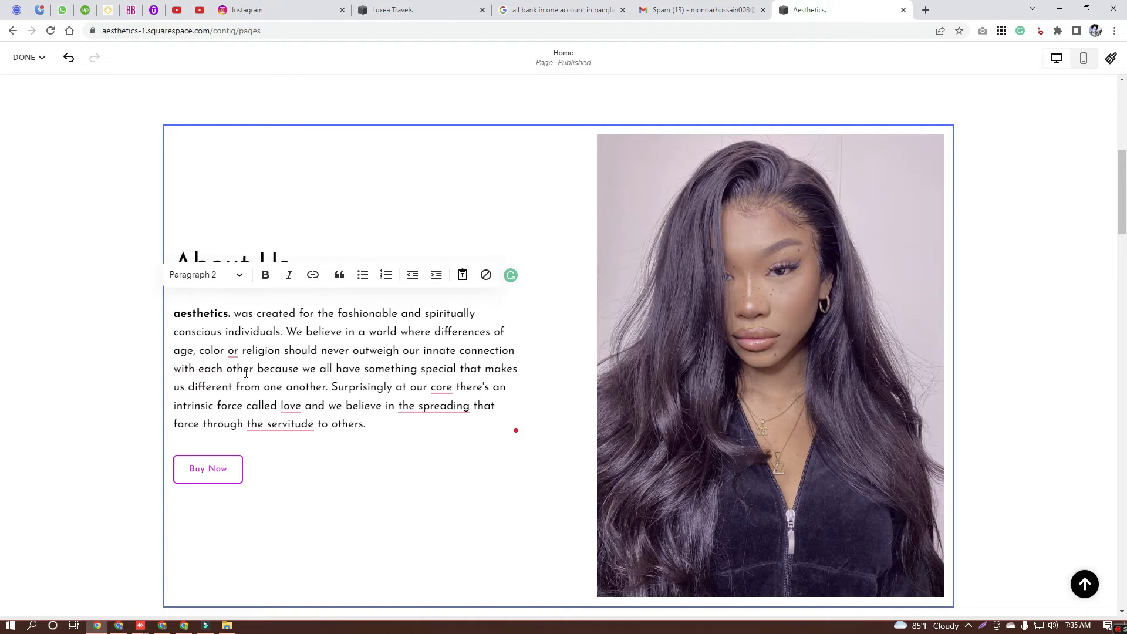
- Save the Home page changes and reopen the page for editing
{"action": "left_click", "coordinate": [26, 57]}
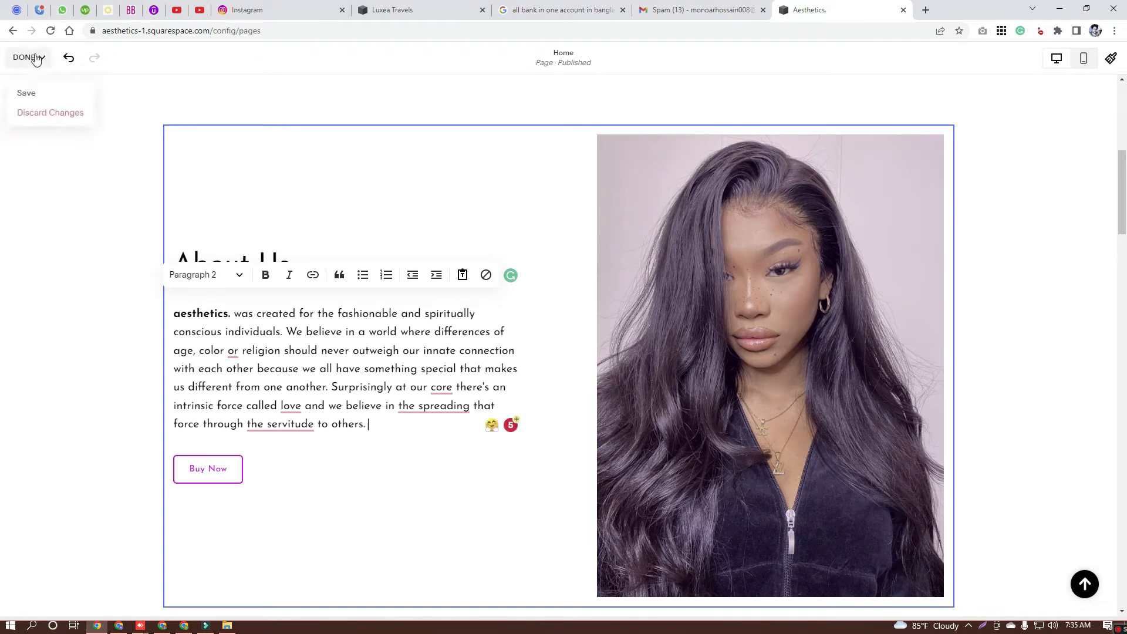
{"action": "left_click", "coordinate": [37, 96]}
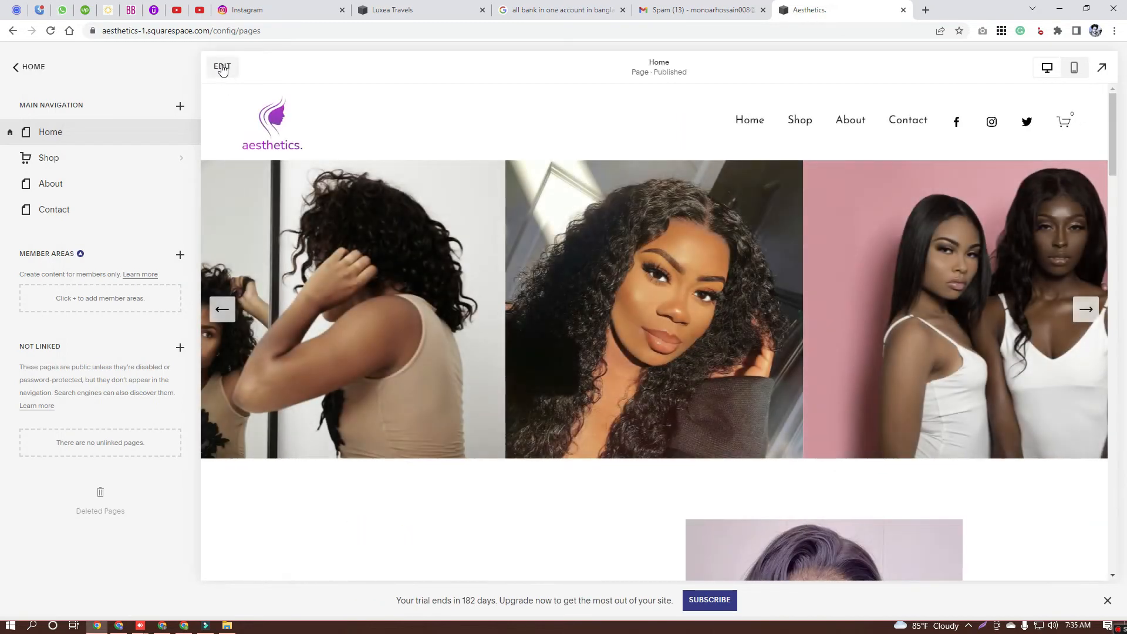
{"action": "left_click", "coordinate": [222, 67]}
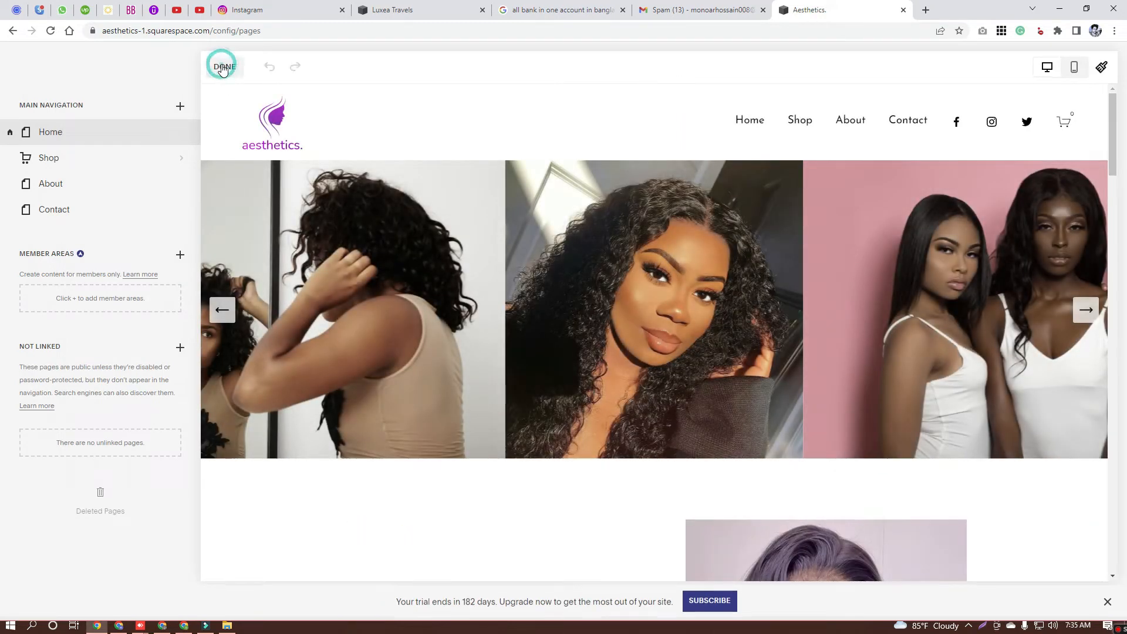
- Look through the sections down to the "Be Fashion Forward" banner and examine its editable heading text
{"action": "scroll", "coordinate": [510, 415], "scroll_direction": "down", "scroll_amount": 10}
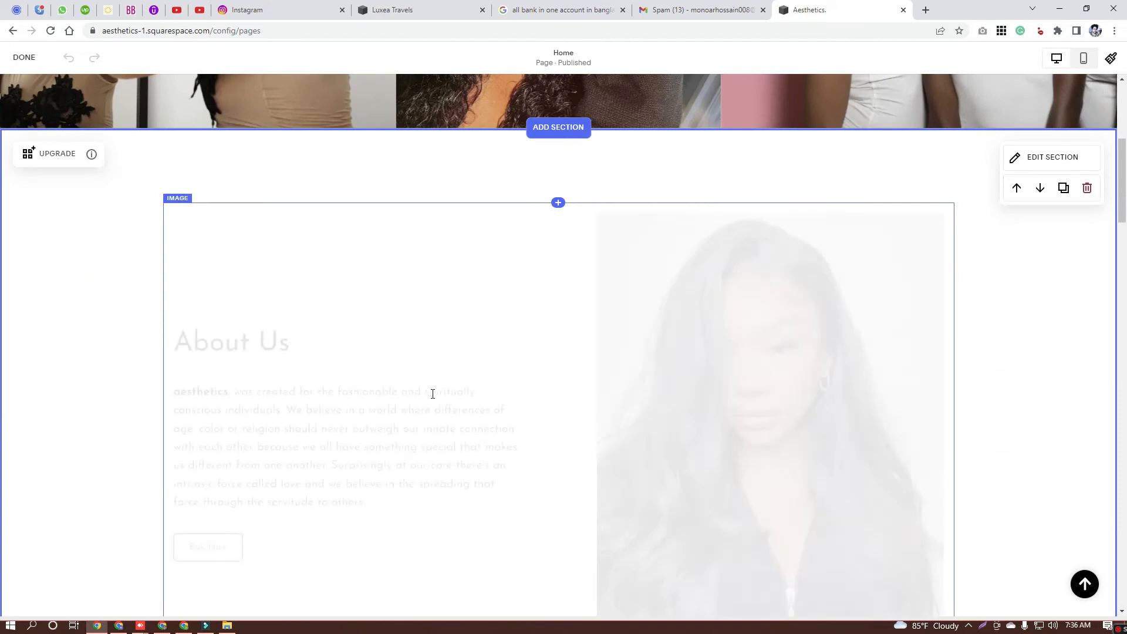
{"action": "scroll", "coordinate": [445, 378], "scroll_direction": "down", "scroll_amount": 3}
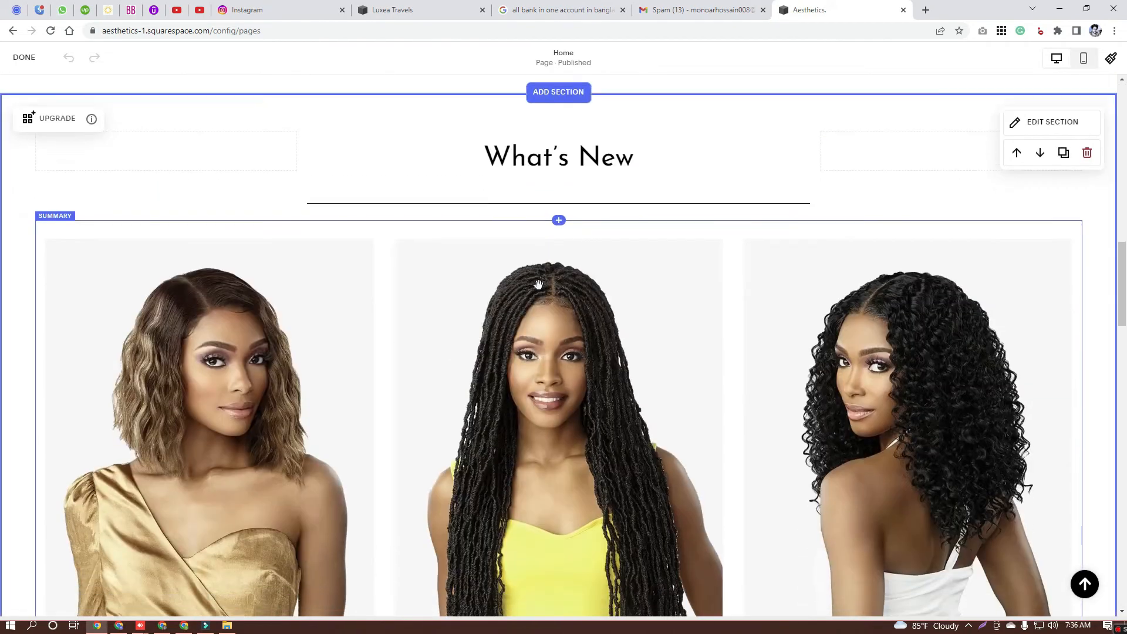
{"action": "scroll", "coordinate": [448, 389], "scroll_direction": "down", "scroll_amount": 1}
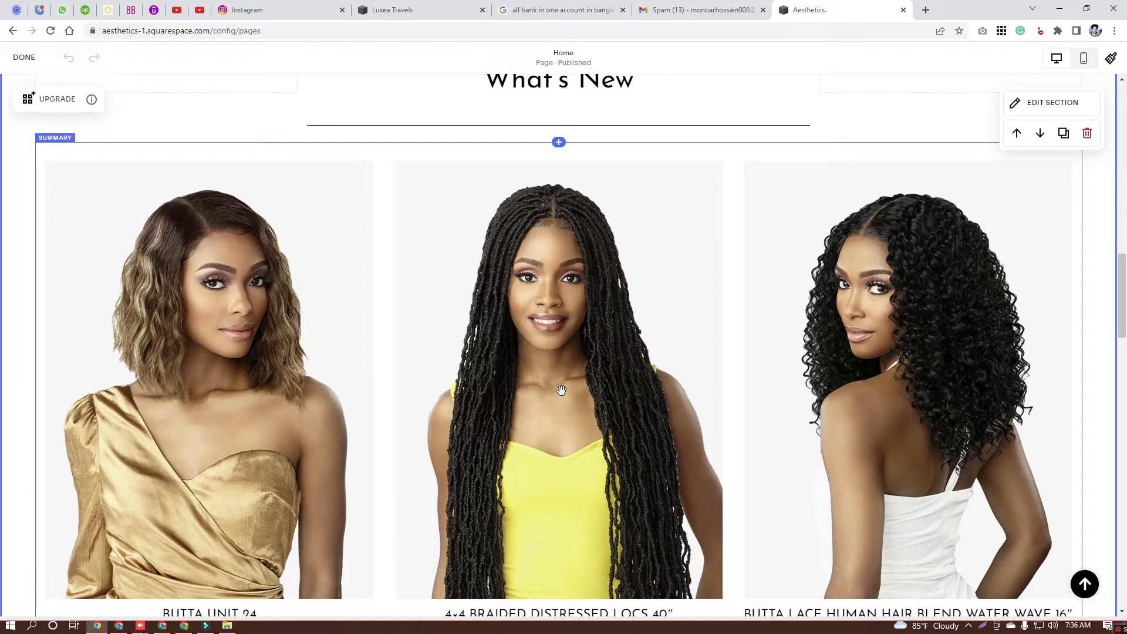
{"action": "scroll", "coordinate": [561, 390], "scroll_direction": "down", "scroll_amount": 7}
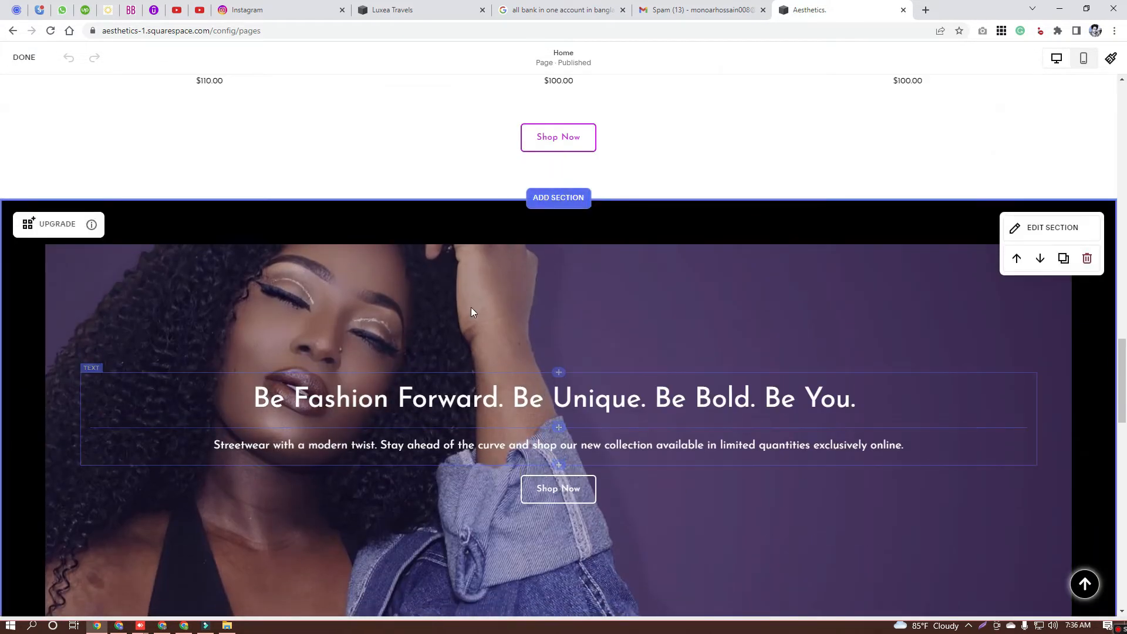
{"action": "scroll", "coordinate": [329, 283], "scroll_direction": "down", "scroll_amount": 1}
{"action": "left_click", "coordinate": [254, 330]}
{"action": "left_click_drag", "start_coordinate": [254, 329], "coordinate": [895, 325]}
{"action": "left_click", "coordinate": [904, 338]}
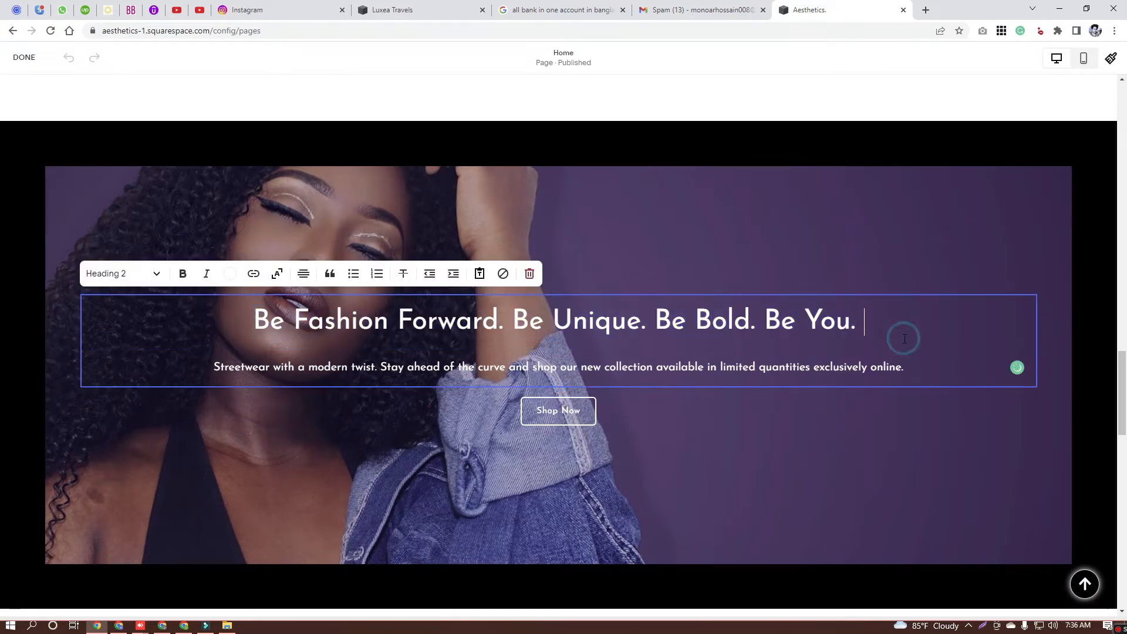
{"action": "left_click", "coordinate": [733, 244]}
{"action": "scroll", "coordinate": [722, 244], "scroll_direction": "up", "scroll_amount": 1}
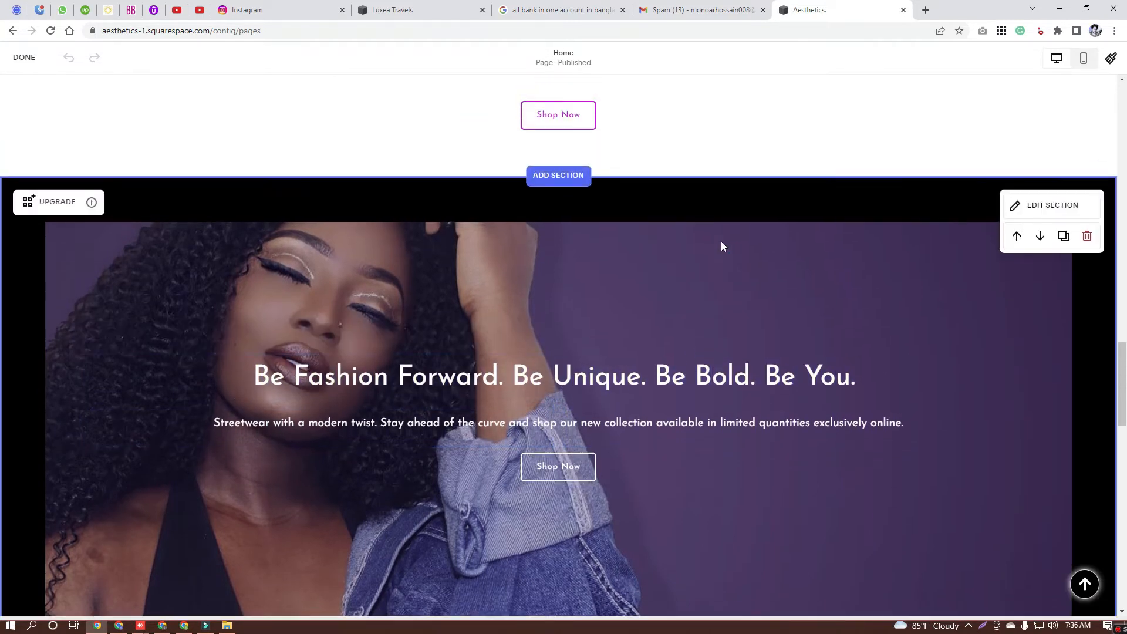
{"action": "scroll", "coordinate": [560, 342], "scroll_direction": "down", "scroll_amount": 1}
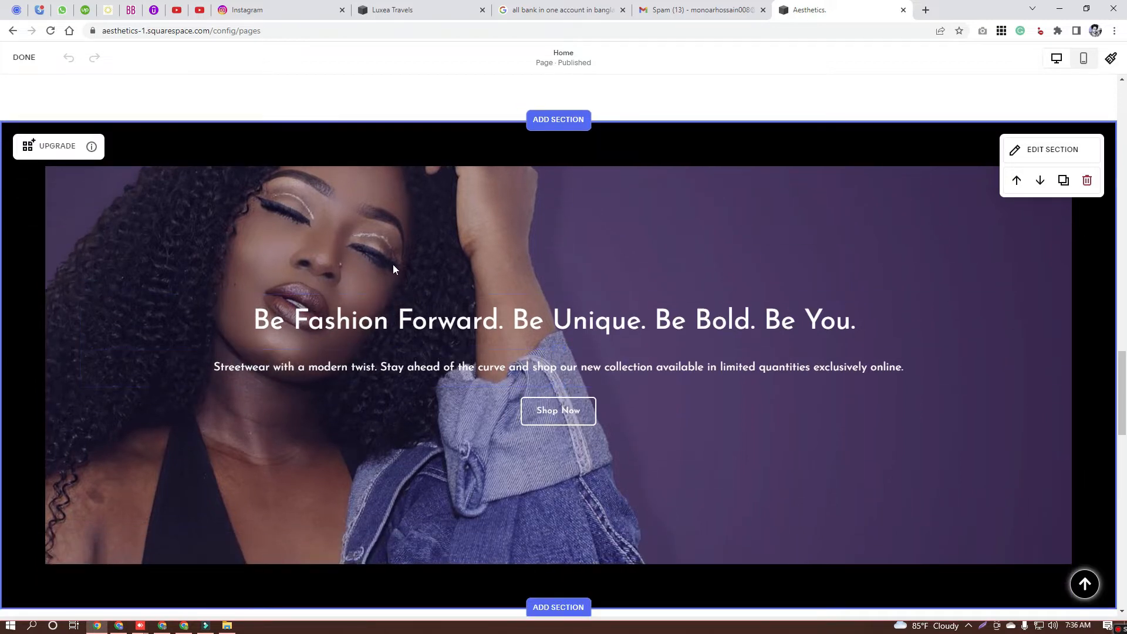
- Open the banner section's background settings, choose 2880px-Wix_HQ_2.jfif as an uploaded replacement image, and cancel the upload
{"action": "left_click", "coordinate": [1059, 149]}
{"action": "left_click_drag", "start_coordinate": [1046, 200], "coordinate": [821, 177]}
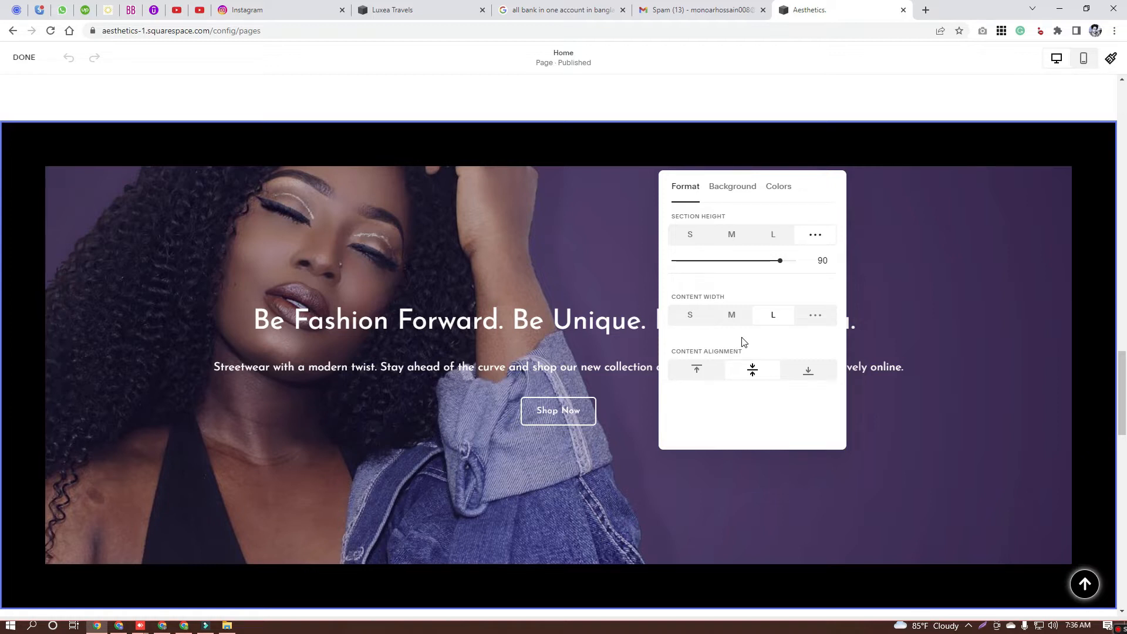
{"action": "left_click", "coordinate": [739, 188]}
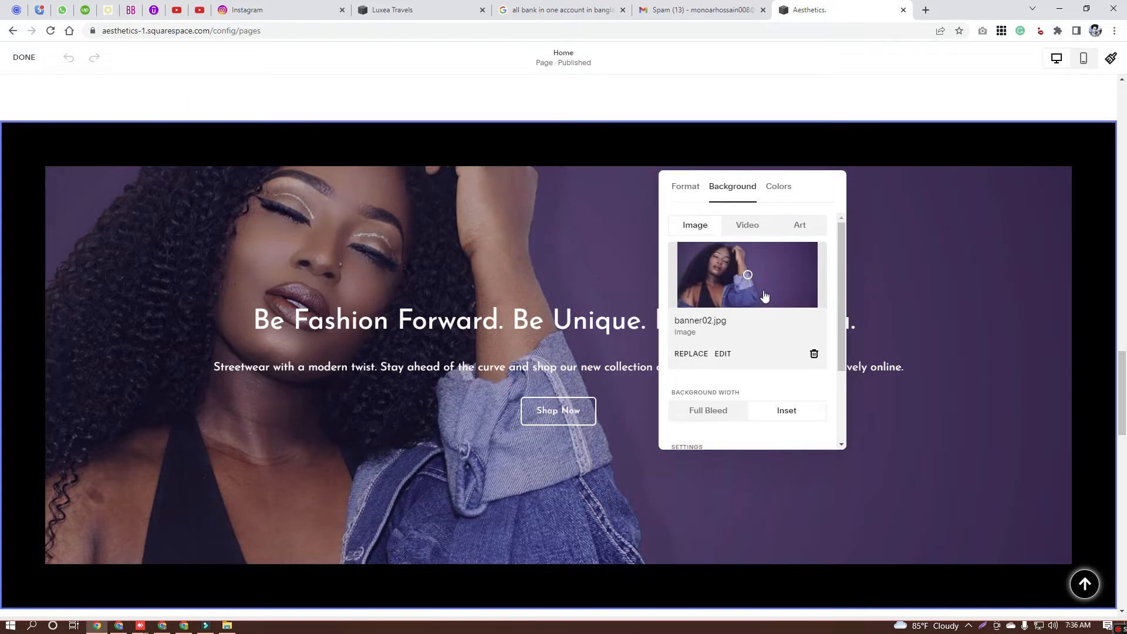
{"action": "left_click", "coordinate": [692, 358]}
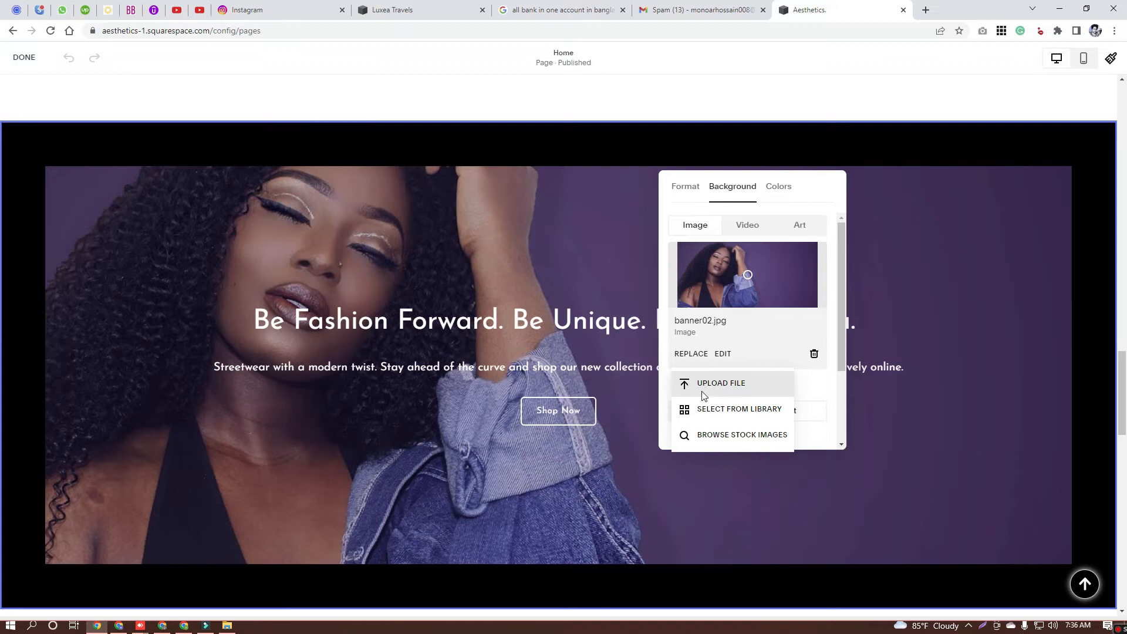
{"action": "left_click", "coordinate": [700, 385]}
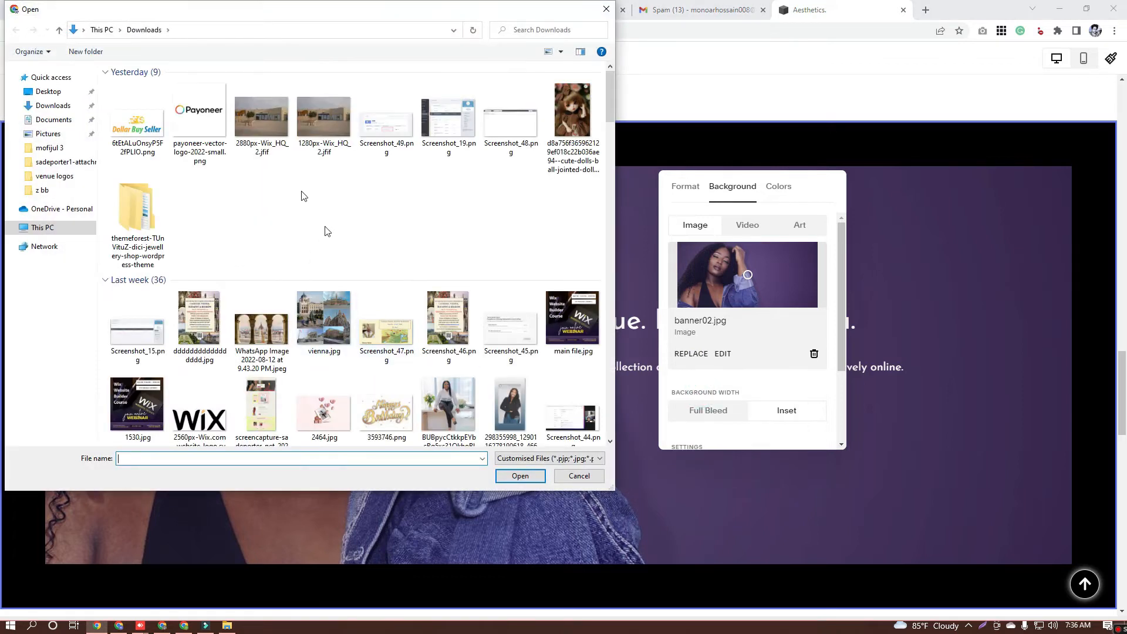
{"action": "left_click", "coordinate": [268, 130]}
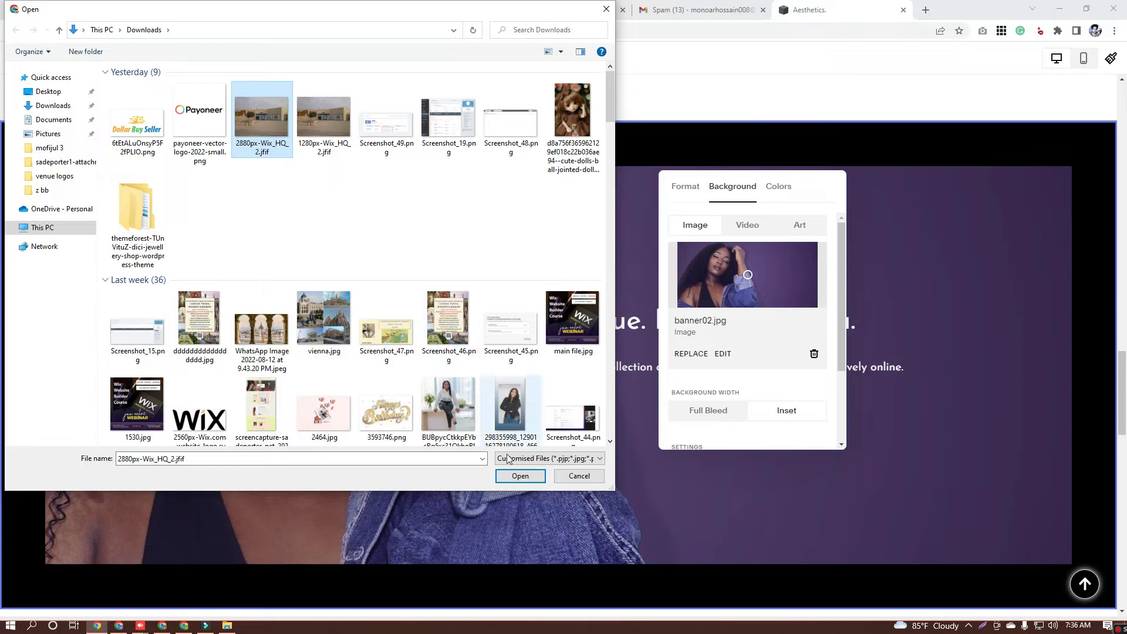
{"action": "left_click", "coordinate": [578, 476]}
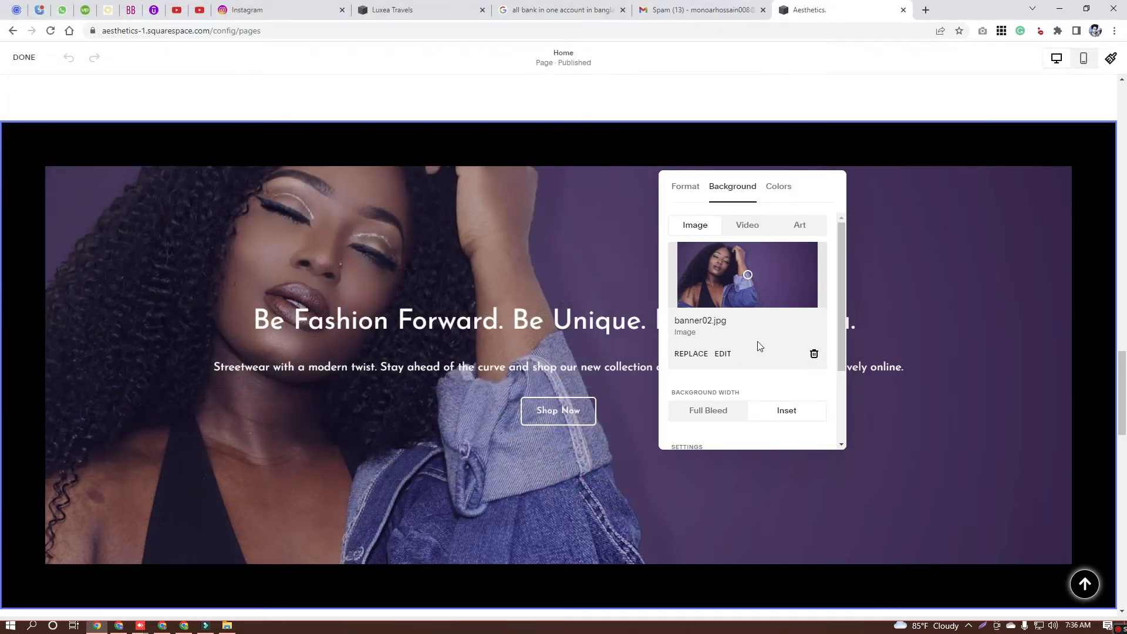
- View the free stock images available for the banner background and close the section settings without choosing one
{"action": "left_click", "coordinate": [693, 354]}
{"action": "left_click", "coordinate": [711, 434]}
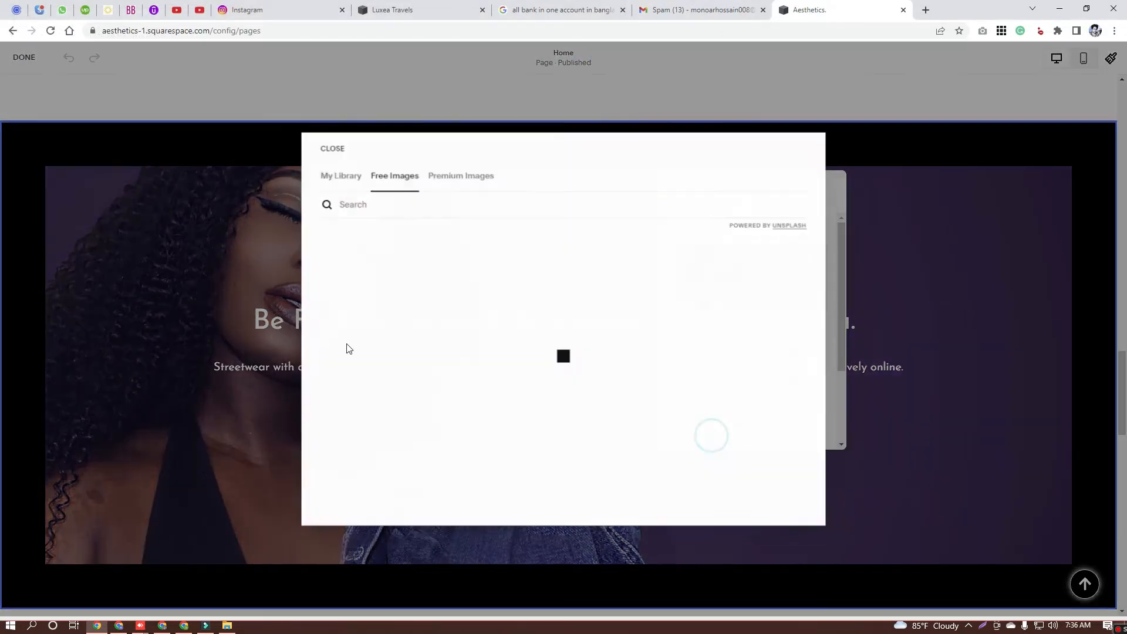
{"action": "left_click", "coordinate": [402, 207]}
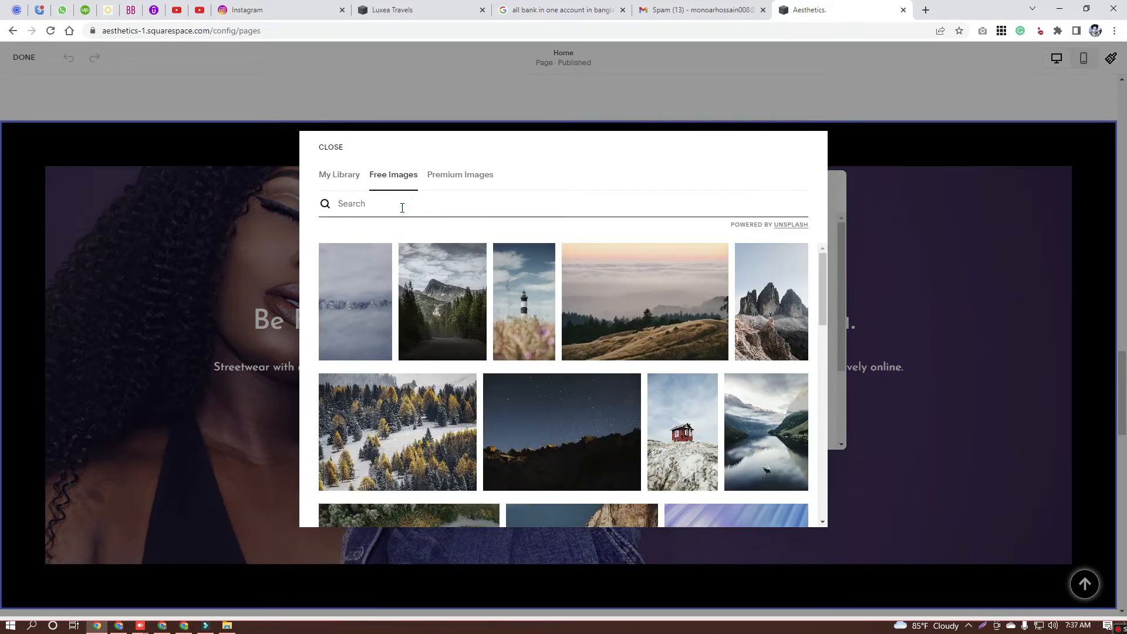
{"action": "left_click", "coordinate": [326, 147]}
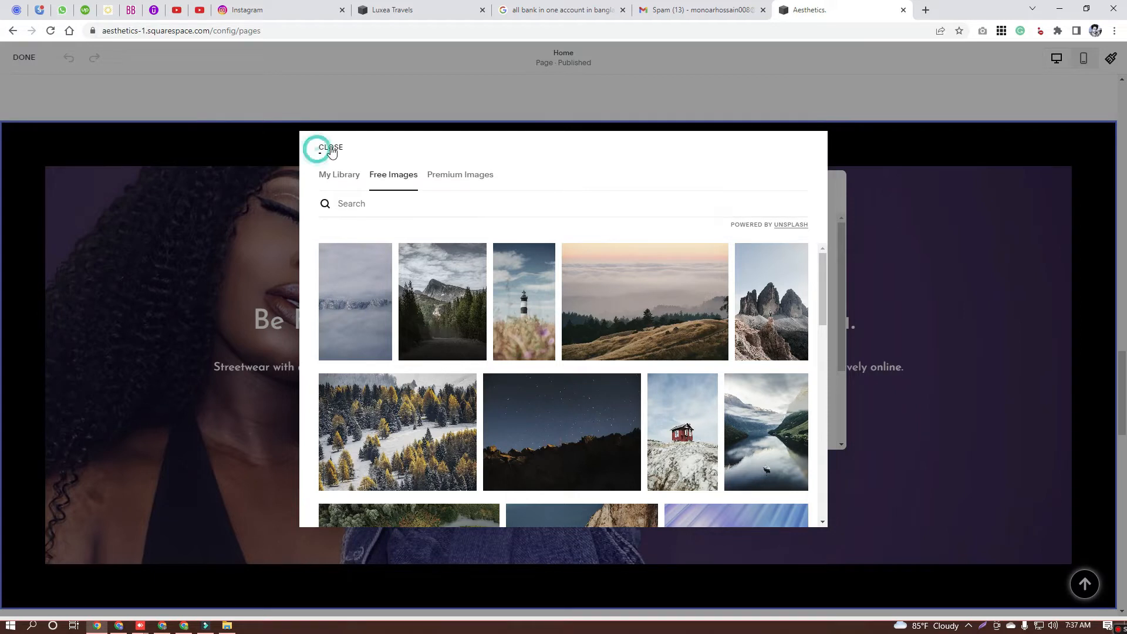
{"action": "left_click", "coordinate": [501, 218]}
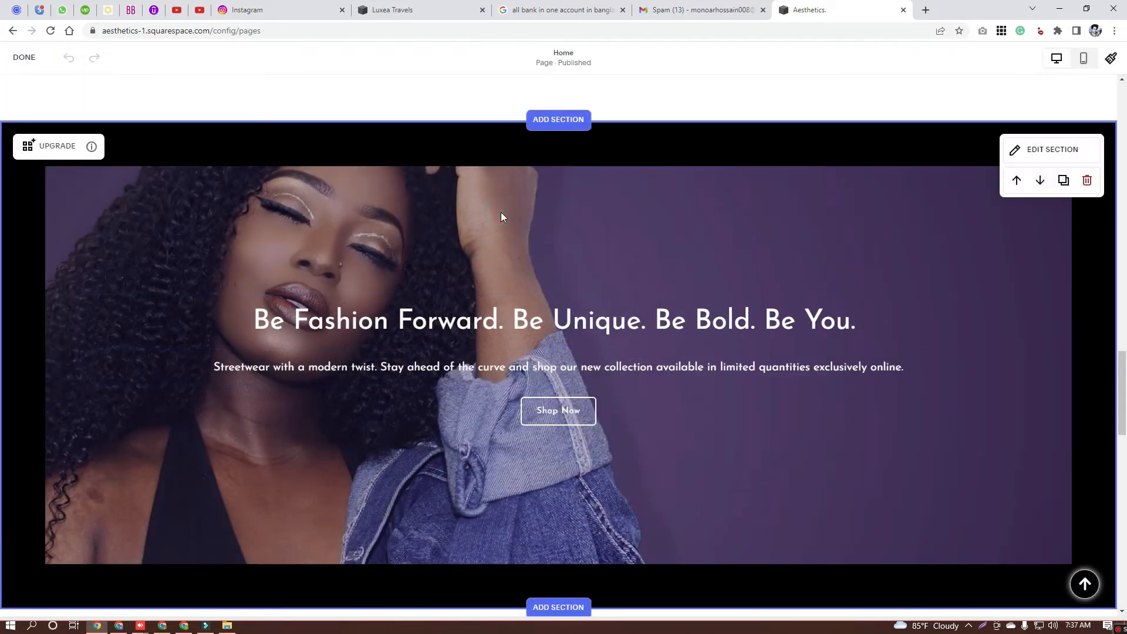
- Look through the lower image gallery and Subscribe section, and open the site footer for editing
{"action": "scroll", "coordinate": [531, 301], "scroll_direction": "down", "scroll_amount": 6}
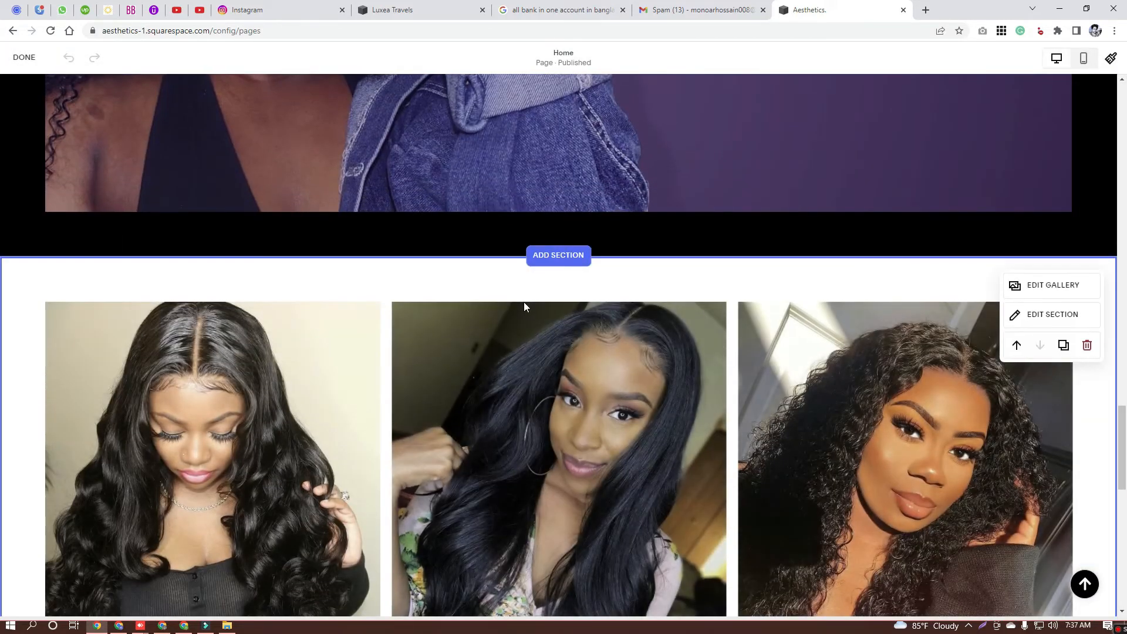
{"action": "scroll", "coordinate": [626, 298], "scroll_direction": "down", "scroll_amount": 3}
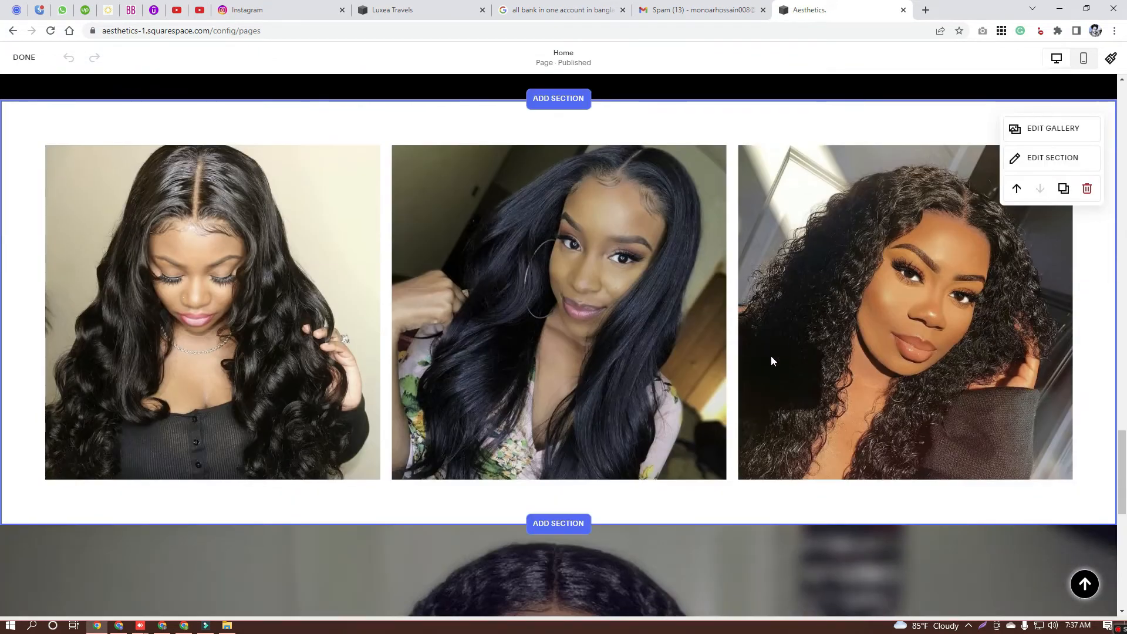
{"action": "scroll", "coordinate": [733, 380], "scroll_direction": "down", "scroll_amount": 8}
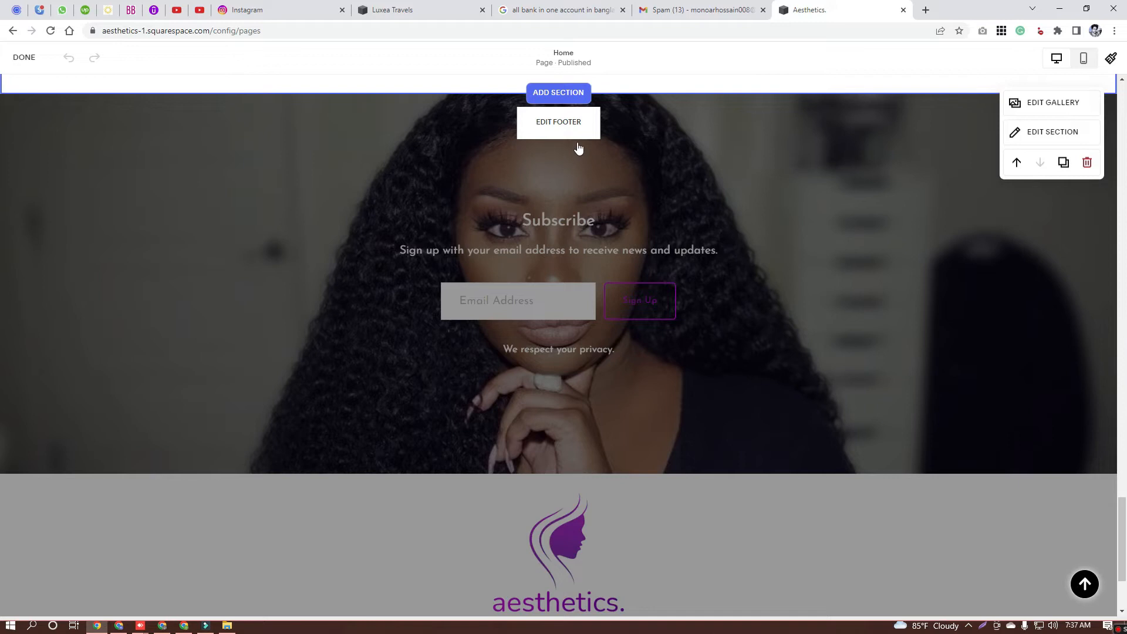
{"action": "scroll", "coordinate": [558, 288], "scroll_direction": "up", "scroll_amount": 2}
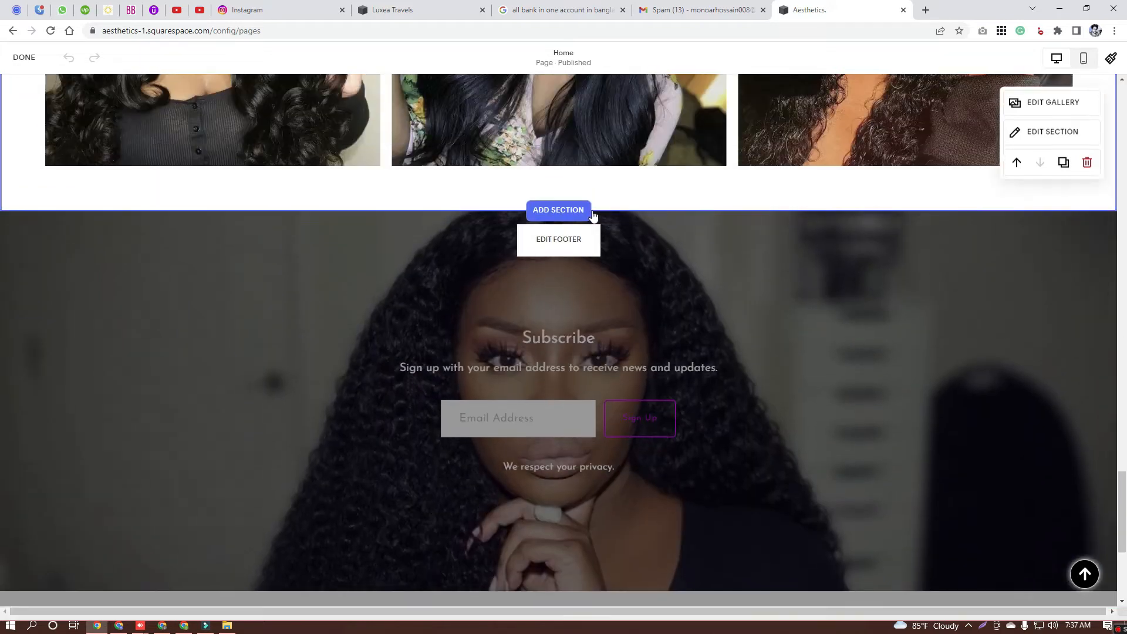
{"action": "scroll", "coordinate": [575, 223], "scroll_direction": "down", "scroll_amount": 2}
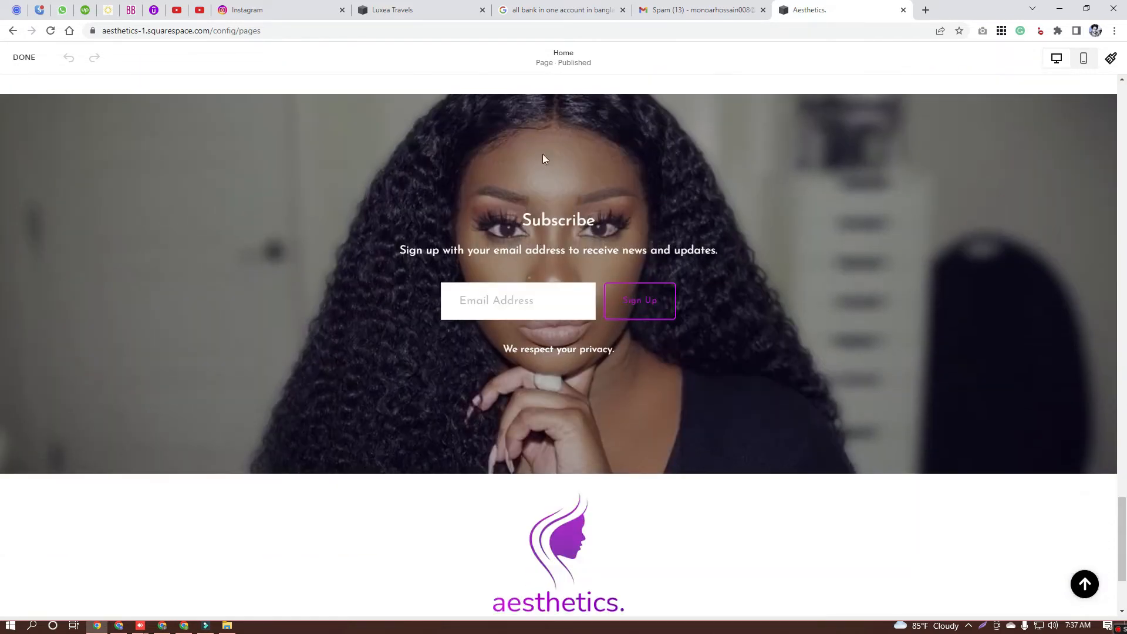
{"action": "scroll", "coordinate": [563, 141], "scroll_direction": "up", "scroll_amount": 3}
{"action": "scroll", "coordinate": [565, 214], "scroll_direction": "down", "scroll_amount": 3}
{"action": "left_click", "coordinate": [546, 119]}
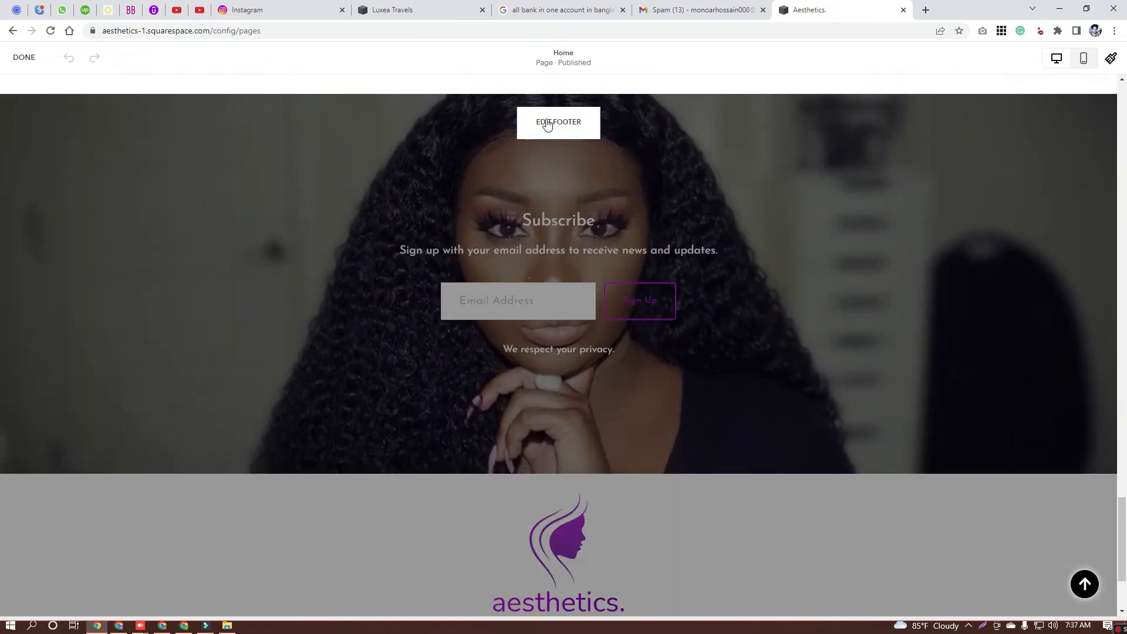
- View the background image settings of the footer's Subscribe section and close them
{"action": "scroll", "coordinate": [575, 221], "scroll_direction": "up", "scroll_amount": 3}
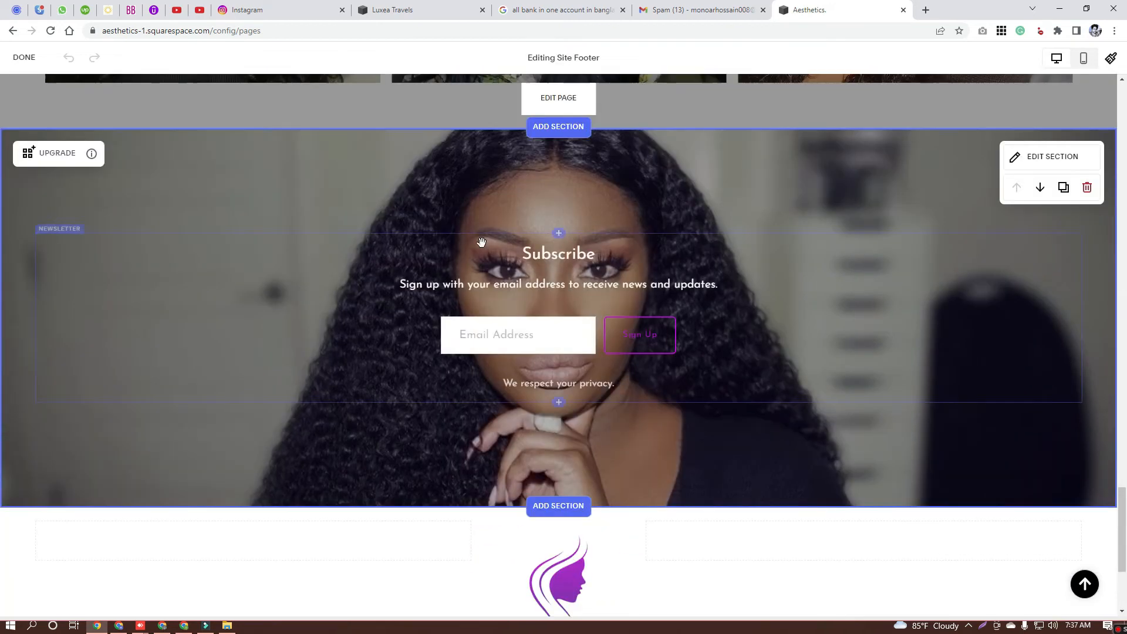
{"action": "left_click", "coordinate": [1032, 158]}
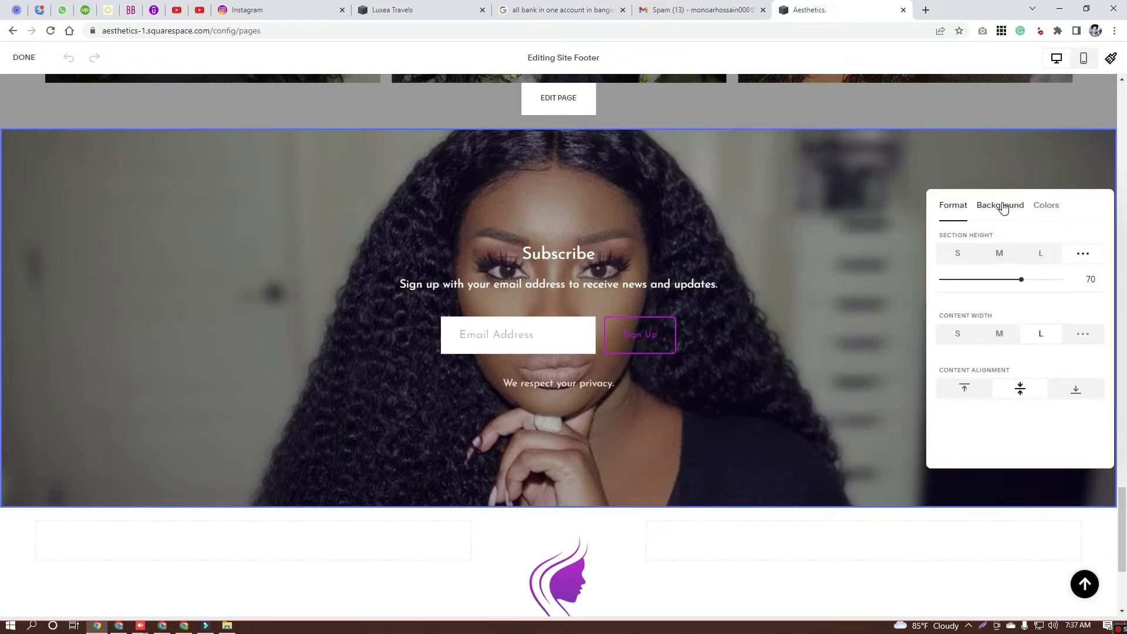
{"action": "left_click", "coordinate": [1001, 207]}
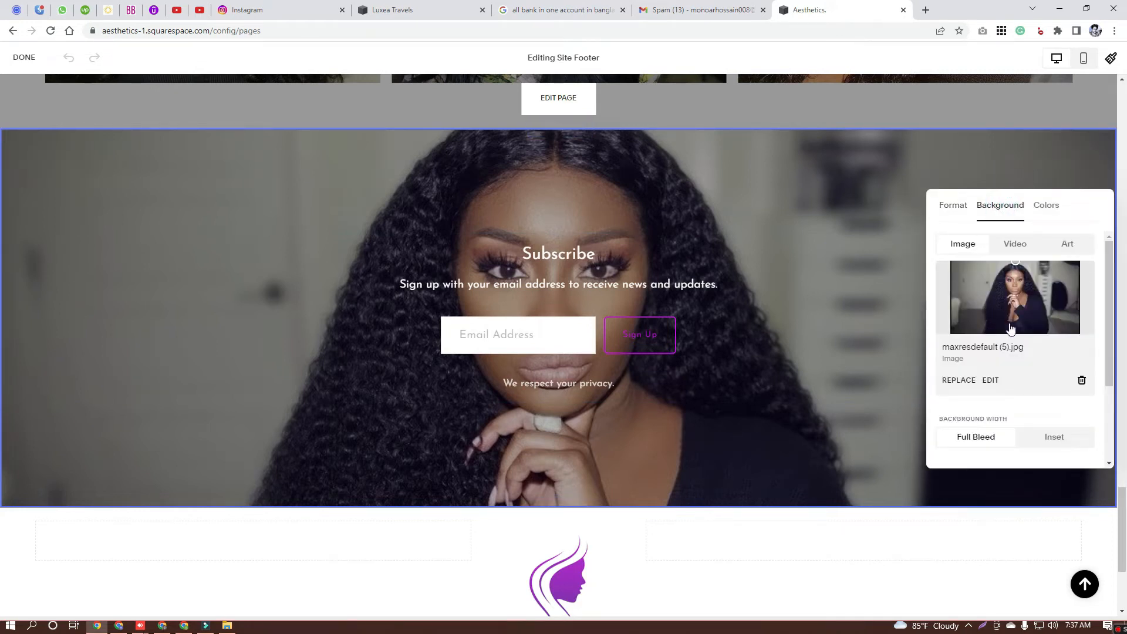
{"action": "left_click", "coordinate": [800, 385]}
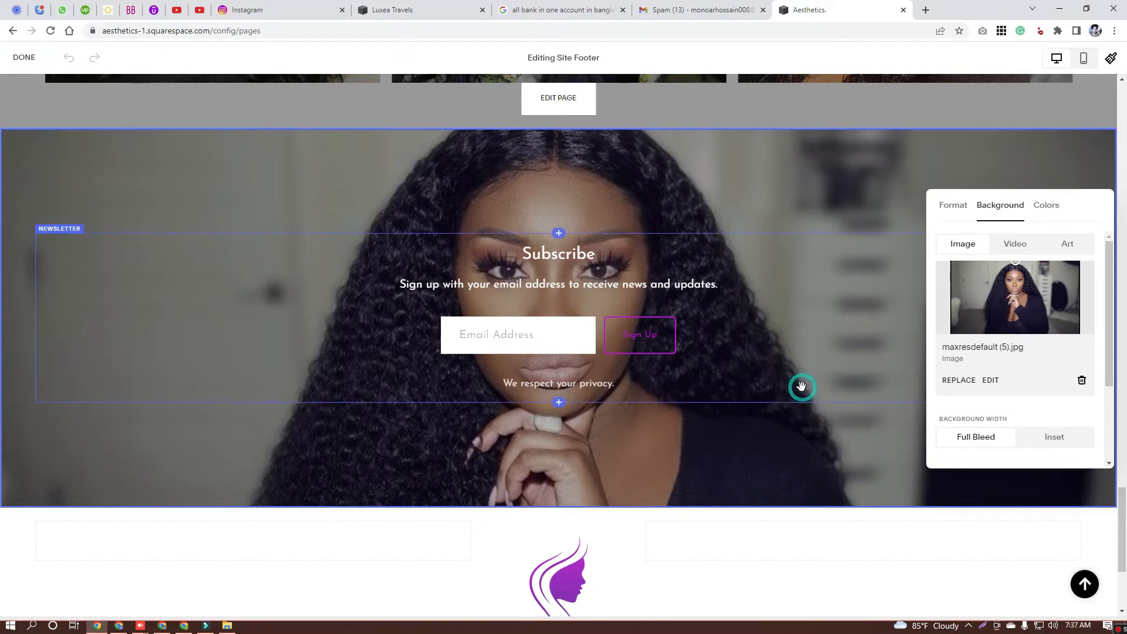
{"action": "scroll", "coordinate": [712, 352], "scroll_direction": "down", "scroll_amount": 3}
{"action": "scroll", "coordinate": [675, 278], "scroll_direction": "up", "scroll_amount": 7}
{"action": "scroll", "coordinate": [679, 235], "scroll_direction": "up", "scroll_amount": 15}
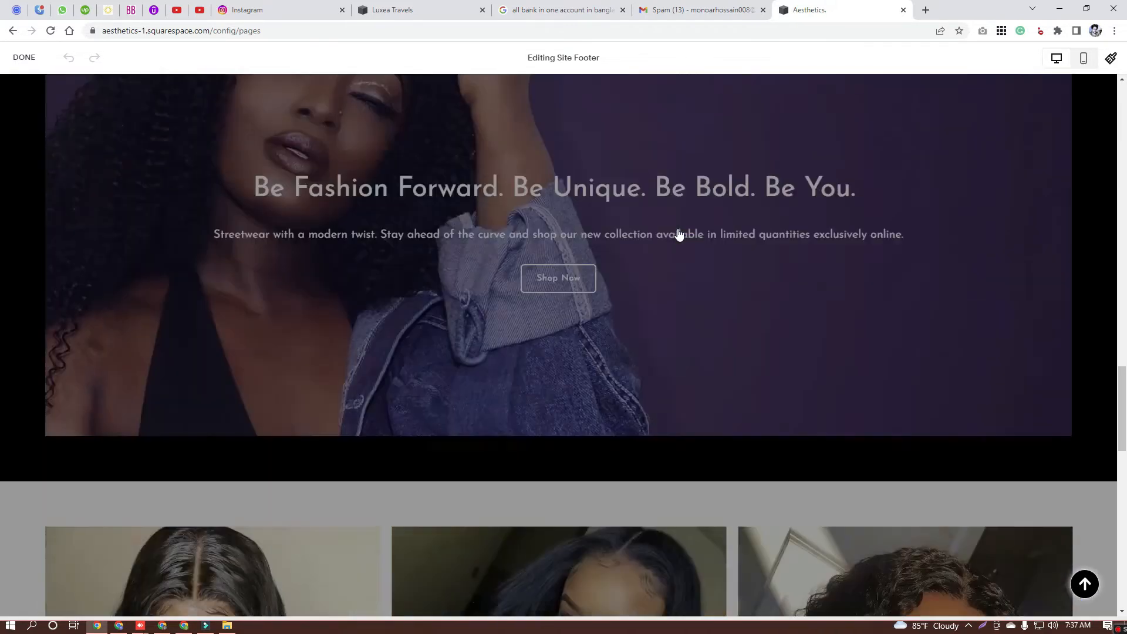
{"action": "scroll", "coordinate": [679, 235], "scroll_direction": "down", "scroll_amount": 10}
{"action": "scroll", "coordinate": [679, 234], "scroll_direction": "up", "scroll_amount": 2}
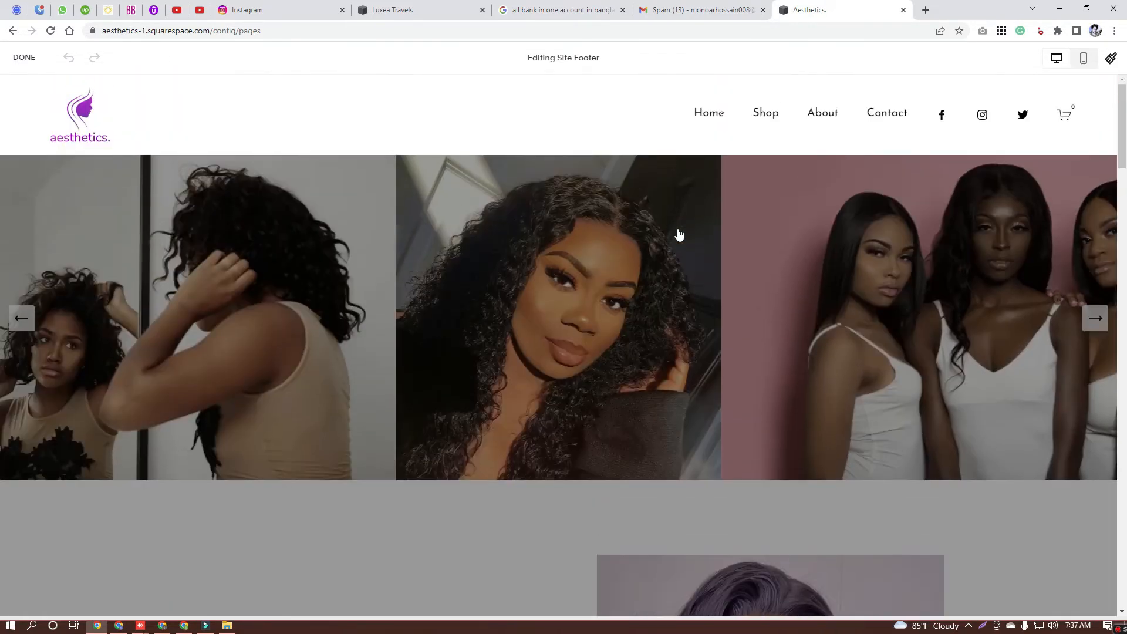
- Leave the site footer and Home page editors and open the Shop page's list of all products
{"action": "left_click", "coordinate": [24, 57]}
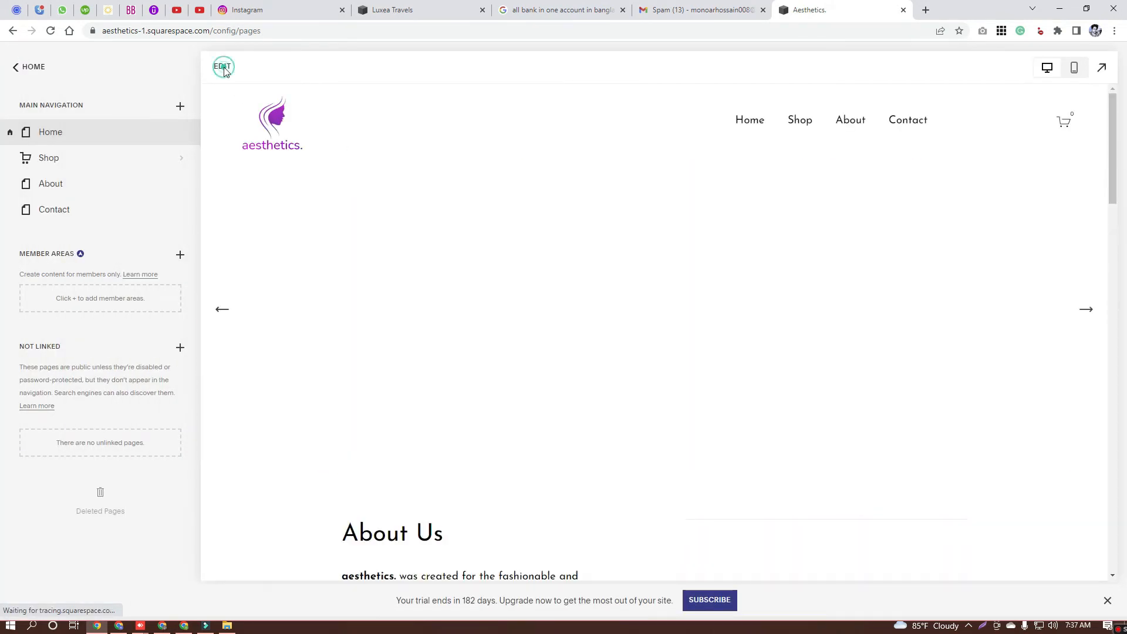
{"action": "left_click", "coordinate": [221, 67]}
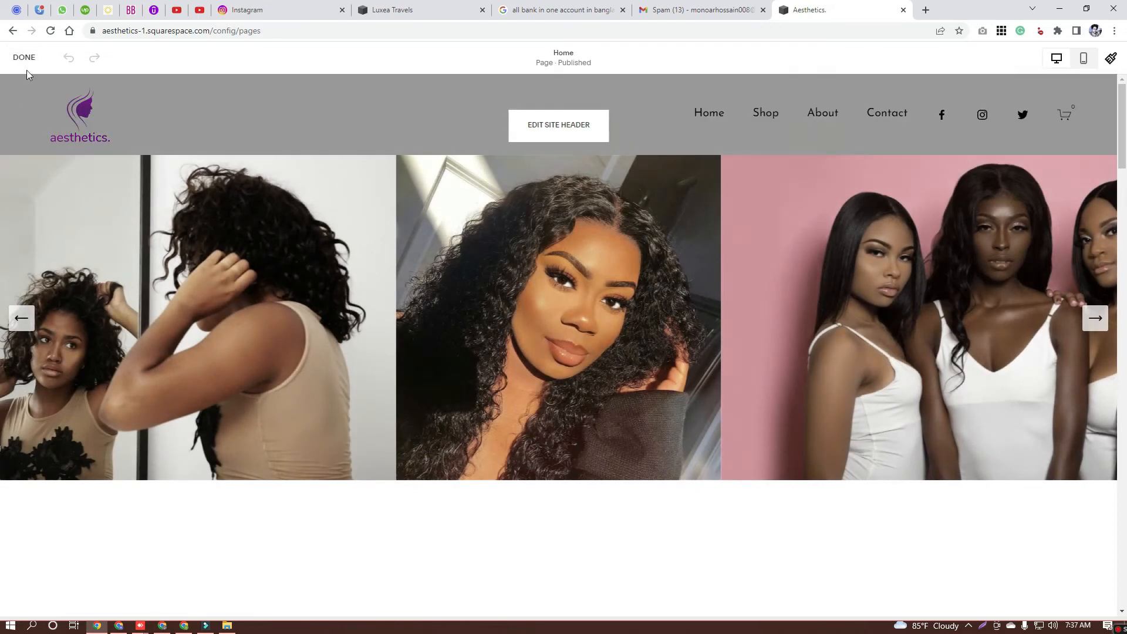
{"action": "left_click", "coordinate": [27, 58]}
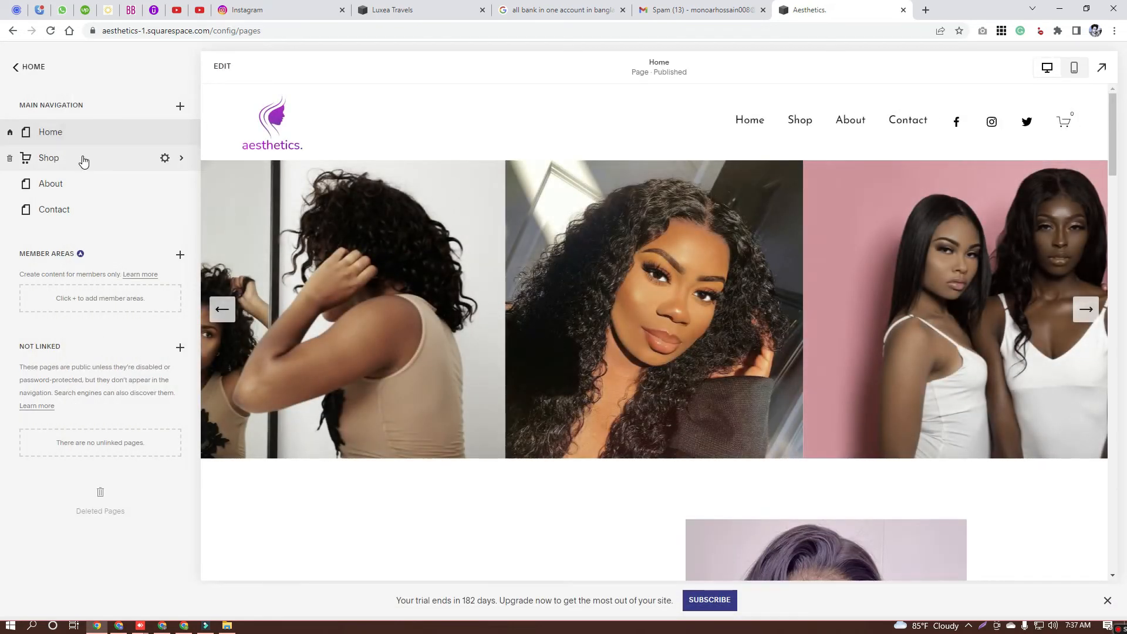
{"action": "left_click", "coordinate": [83, 159]}
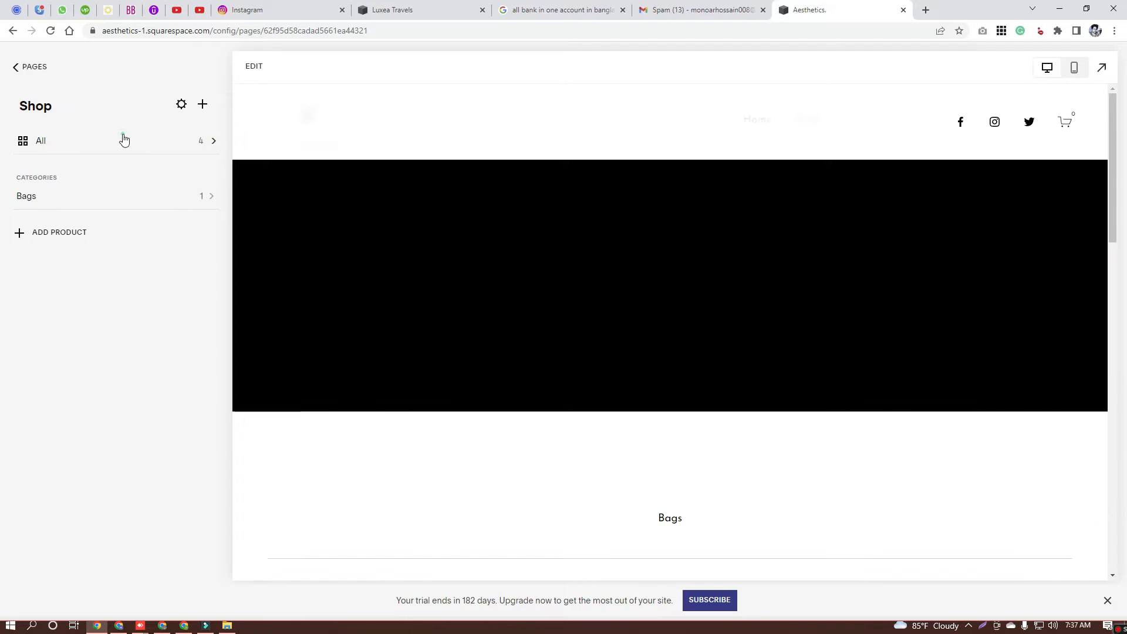
{"action": "left_click", "coordinate": [124, 140]}
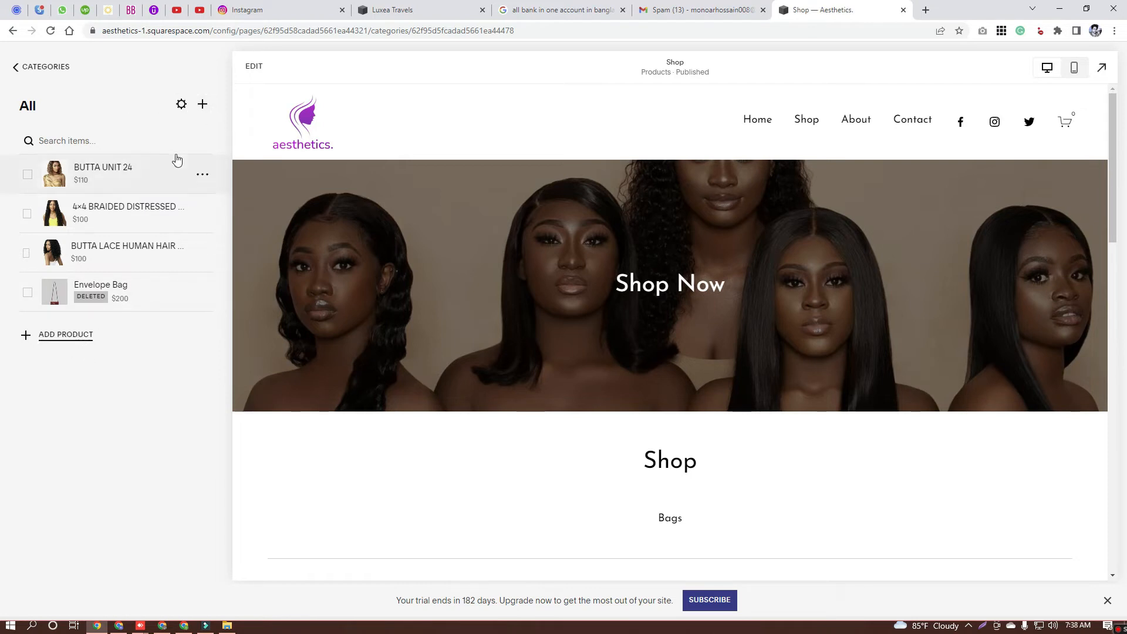
- Start adding a new physical product to the shop and go through its product name and description fields
{"action": "left_click", "coordinate": [202, 105]}
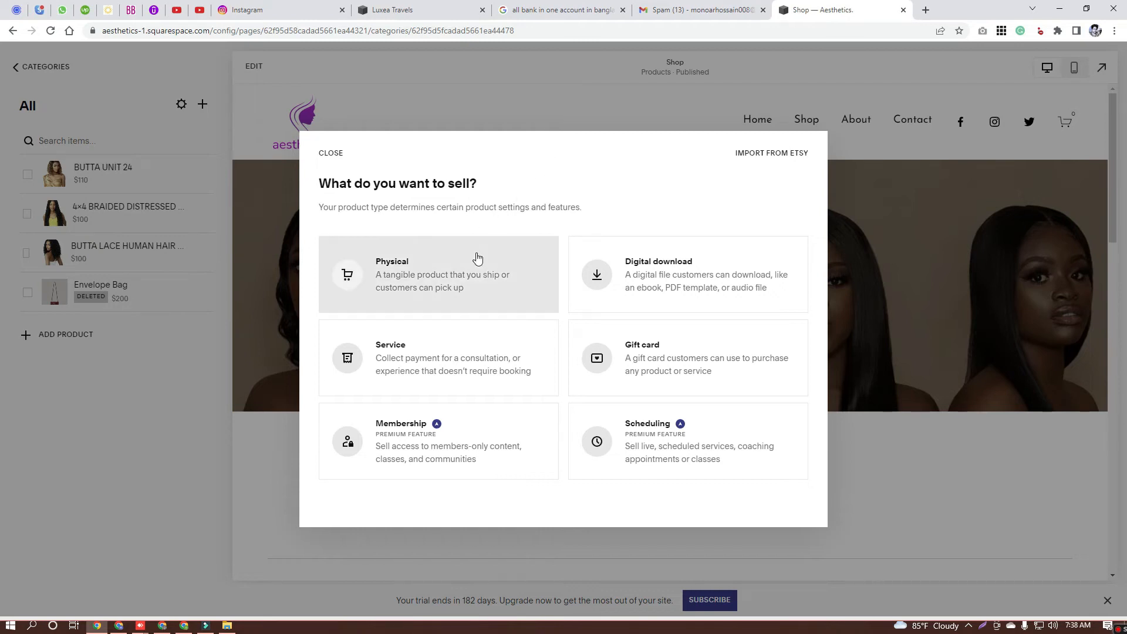
{"action": "left_click", "coordinate": [448, 272]}
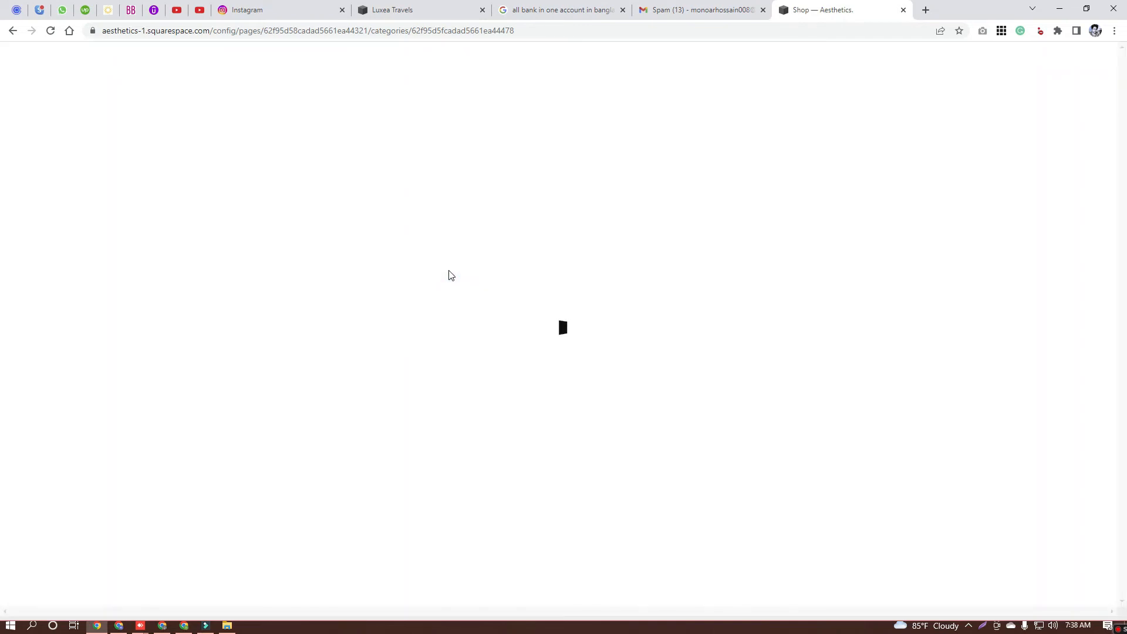
{"action": "left_click", "coordinate": [395, 185]}
{"action": "left_click", "coordinate": [402, 259]}
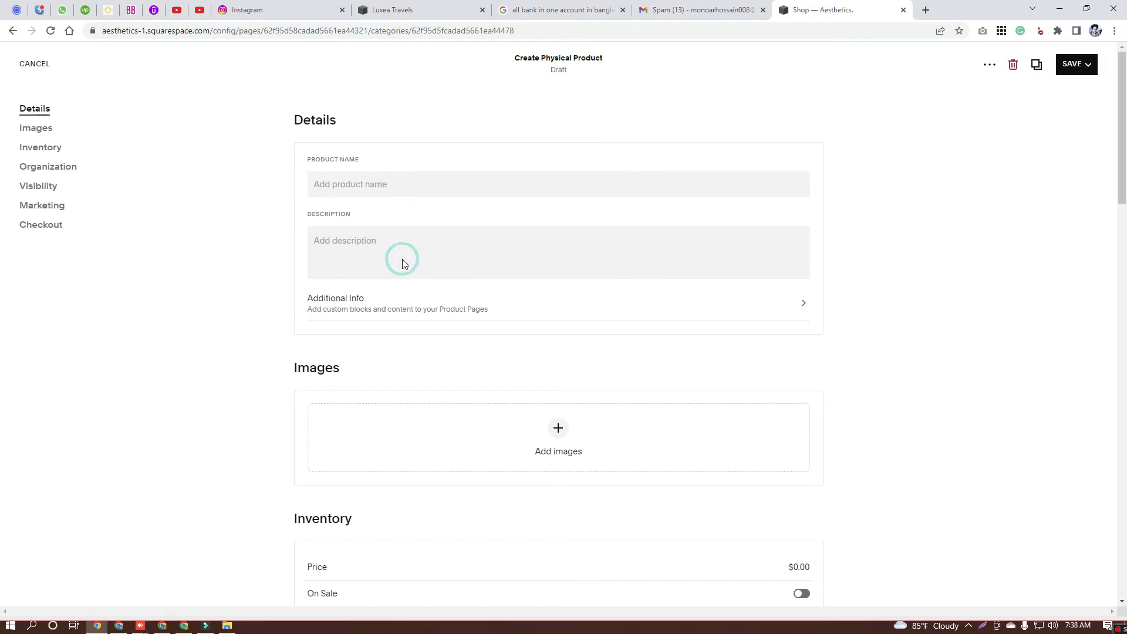
{"action": "left_click", "coordinate": [368, 240]}
{"action": "scroll", "coordinate": [407, 382], "scroll_direction": "down", "scroll_amount": 2}
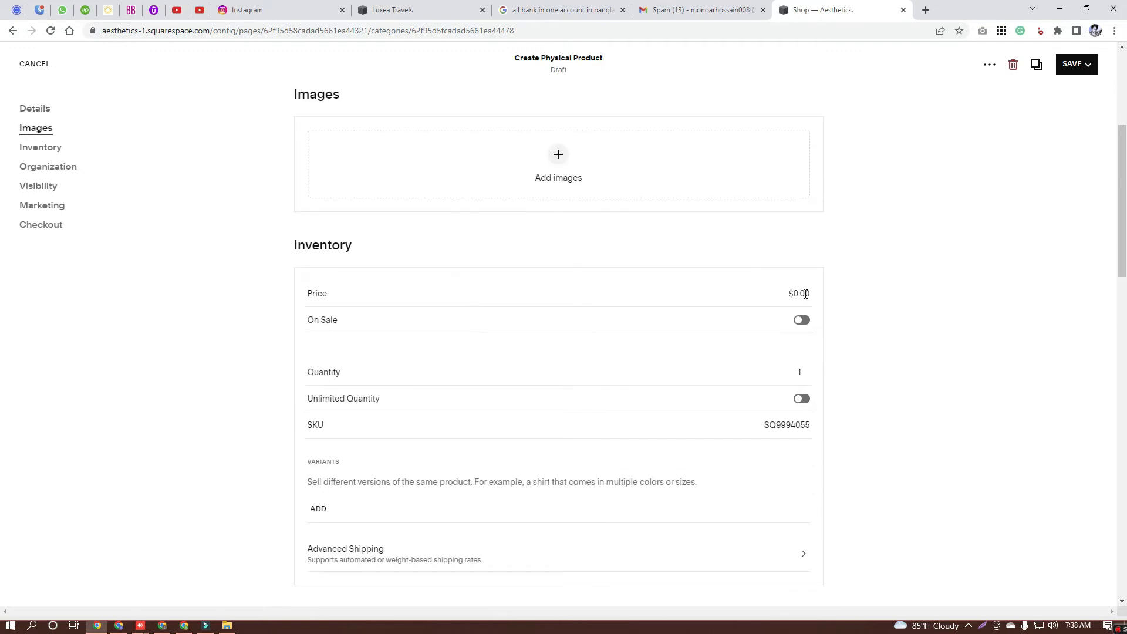
- Switch the new product's On Sale option on and back off
{"action": "scroll", "coordinate": [805, 293], "scroll_direction": "down", "scroll_amount": 1}
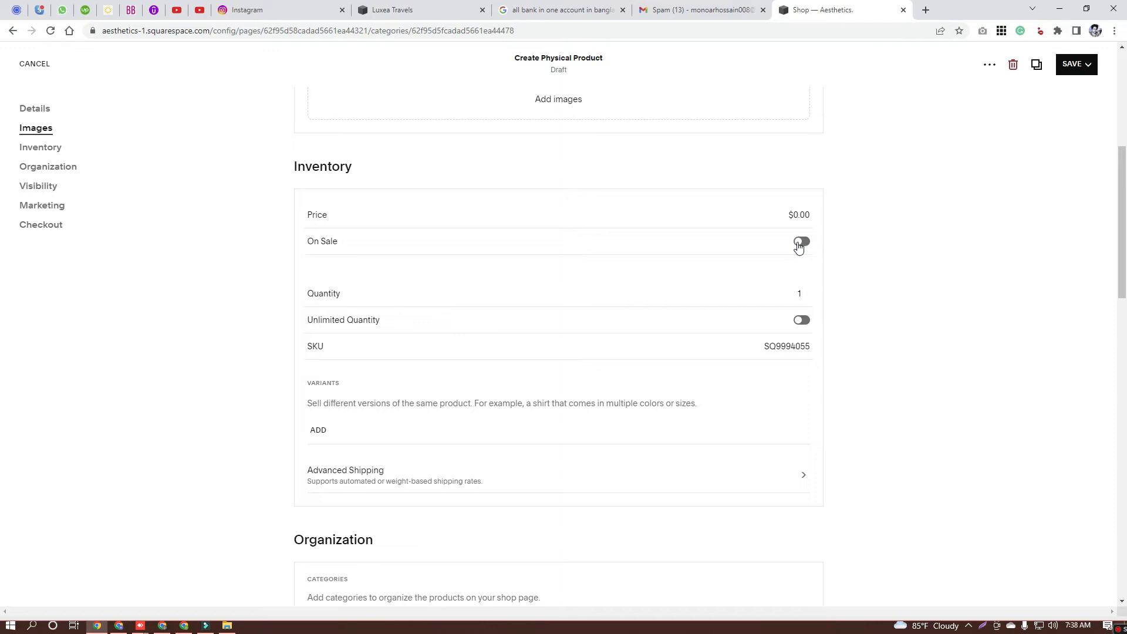
{"action": "left_click", "coordinate": [799, 243]}
{"action": "left_click", "coordinate": [792, 268]}
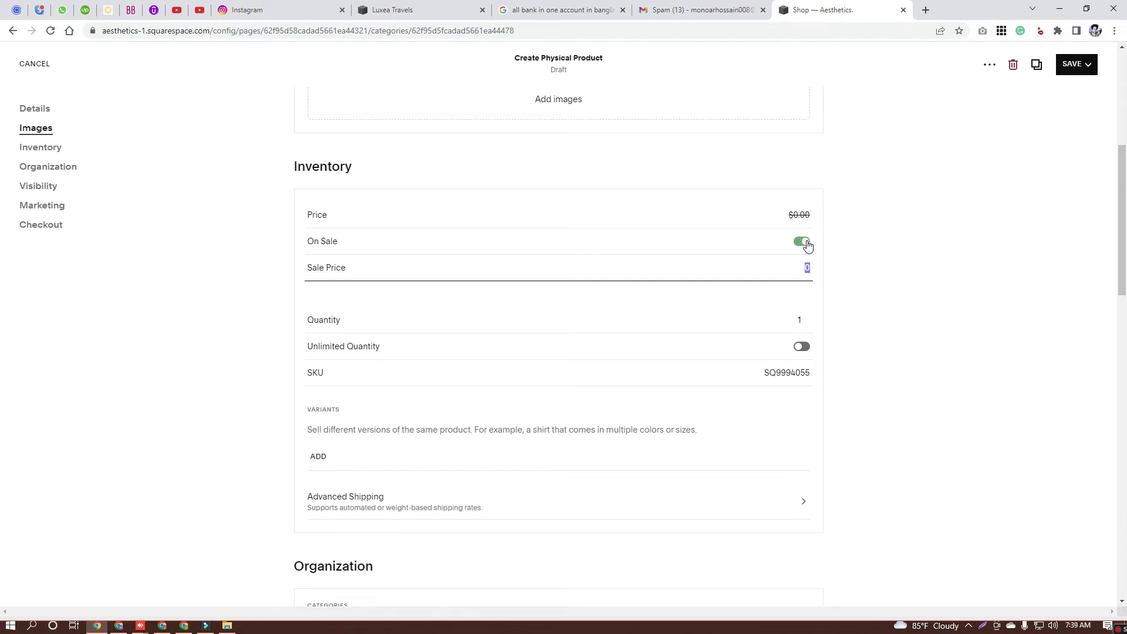
{"action": "left_click", "coordinate": [807, 245]}
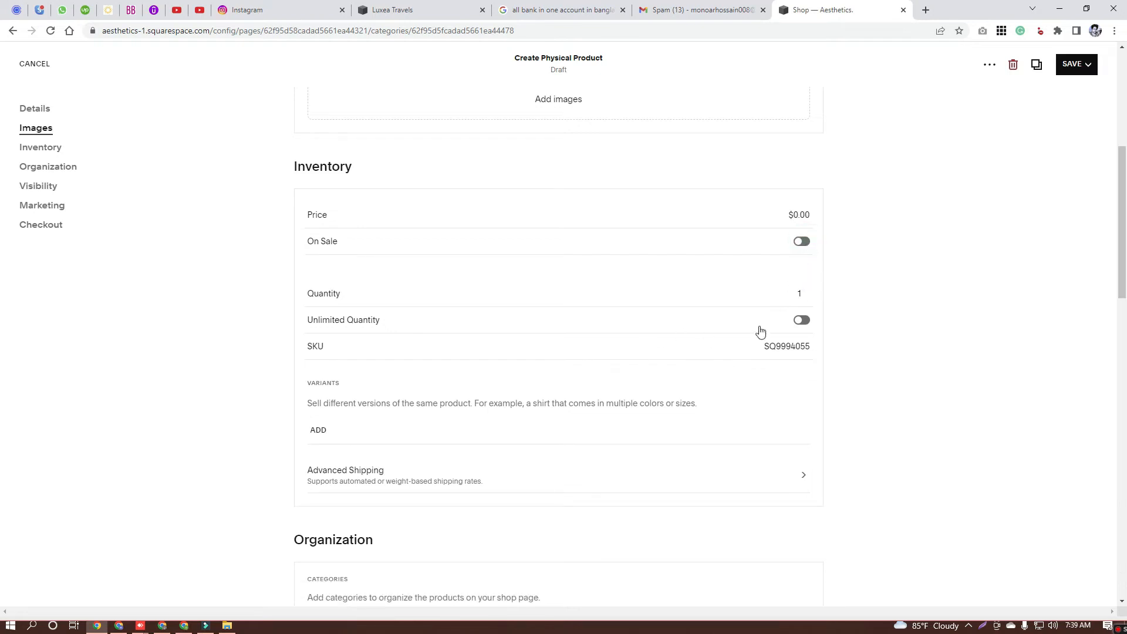
- Set the new product's quantity to 10, then enable Unlimited Quantity
{"action": "left_click", "coordinate": [796, 293]}
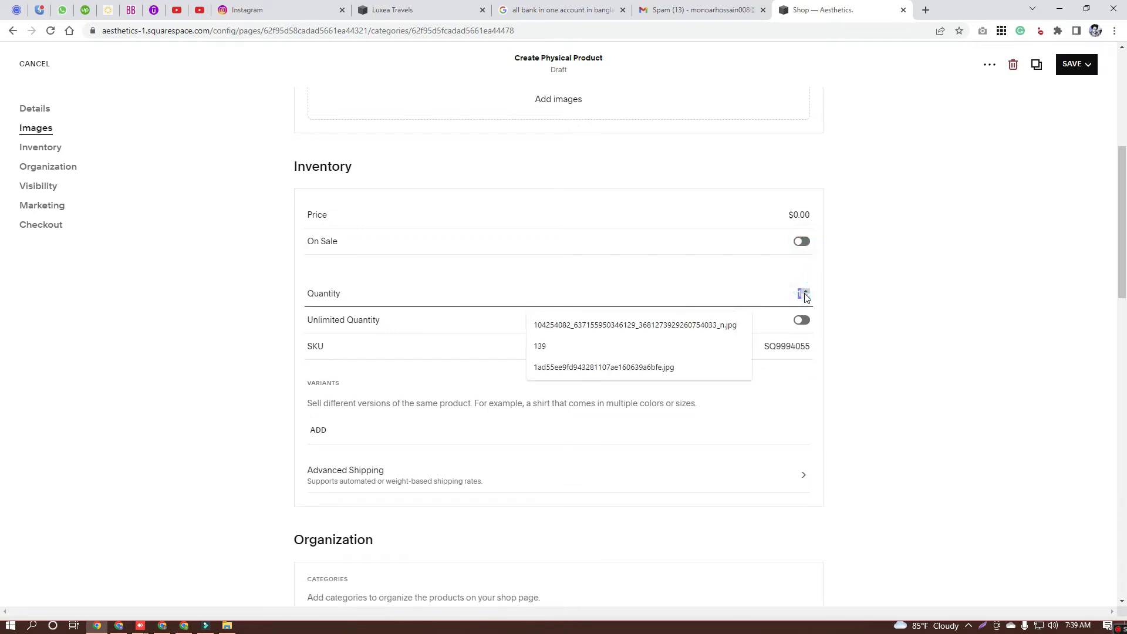
{"action": "type", "text": "10"}
{"action": "left_click", "coordinate": [856, 292]}
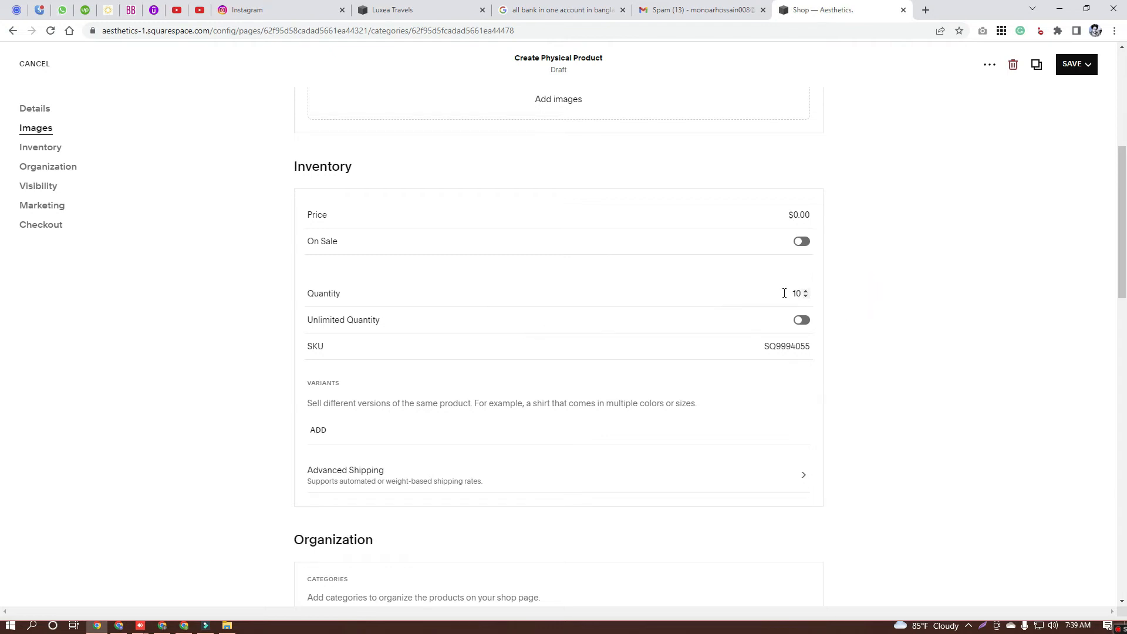
{"action": "left_click", "coordinate": [811, 323]}
- Add a Size option with the variants Small, Medium and Large to the new product and save the options
{"action": "scroll", "coordinate": [641, 393], "scroll_direction": "down", "scroll_amount": 8}
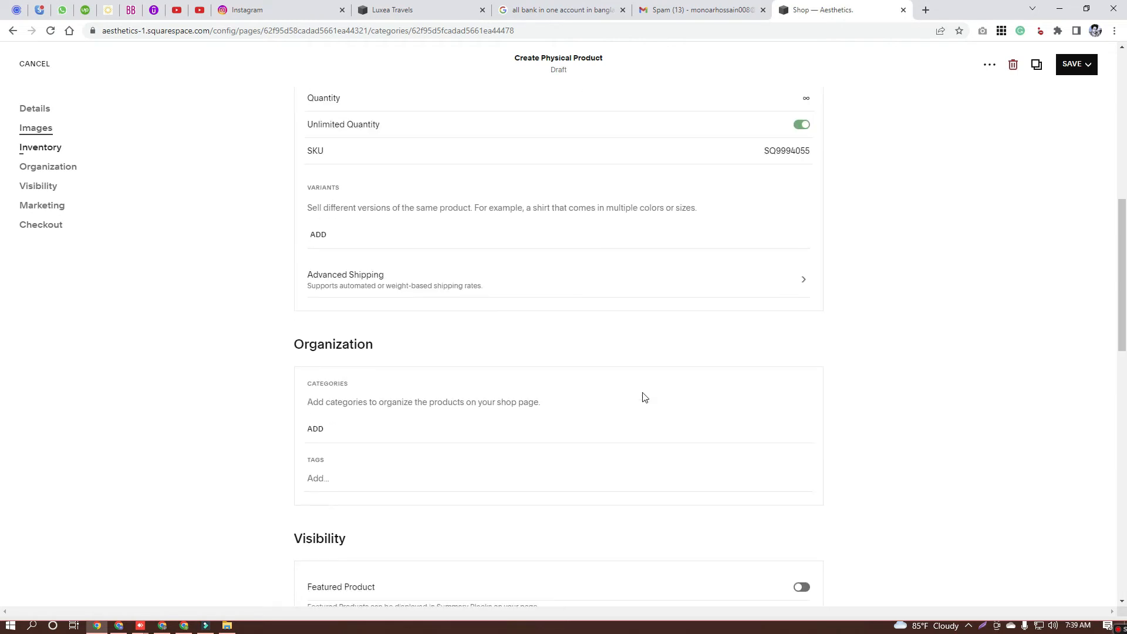
{"action": "scroll", "coordinate": [587, 350], "scroll_direction": "up", "scroll_amount": 6}
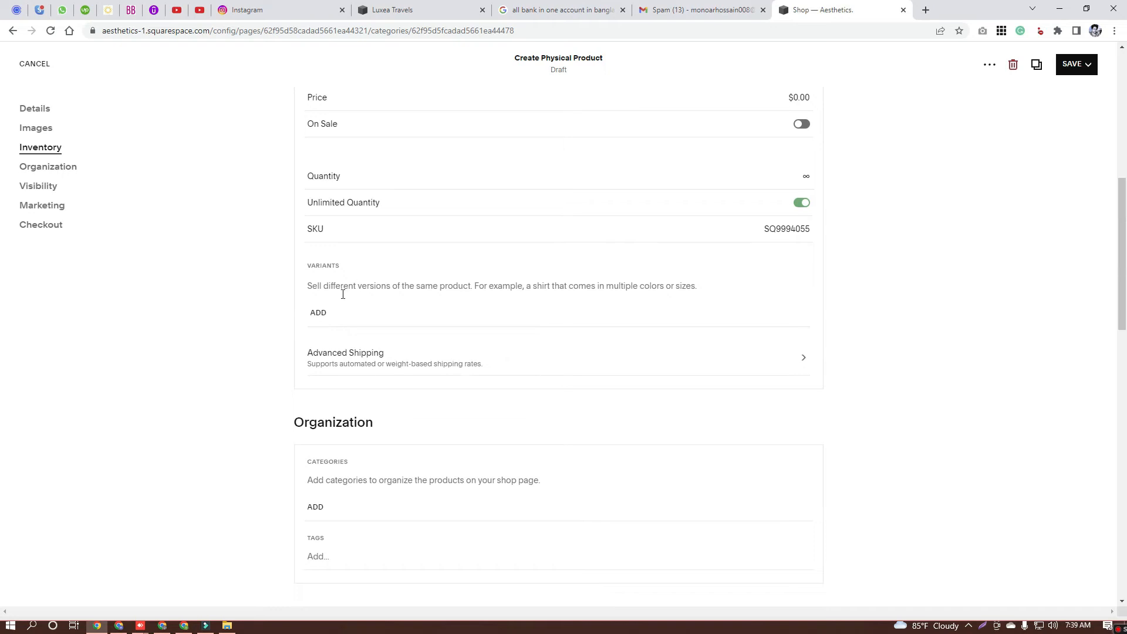
{"action": "left_click", "coordinate": [318, 311]}
{"action": "left_click", "coordinate": [304, 274]}
{"action": "left_click", "coordinate": [302, 300]}
{"action": "left_click", "coordinate": [374, 277]}
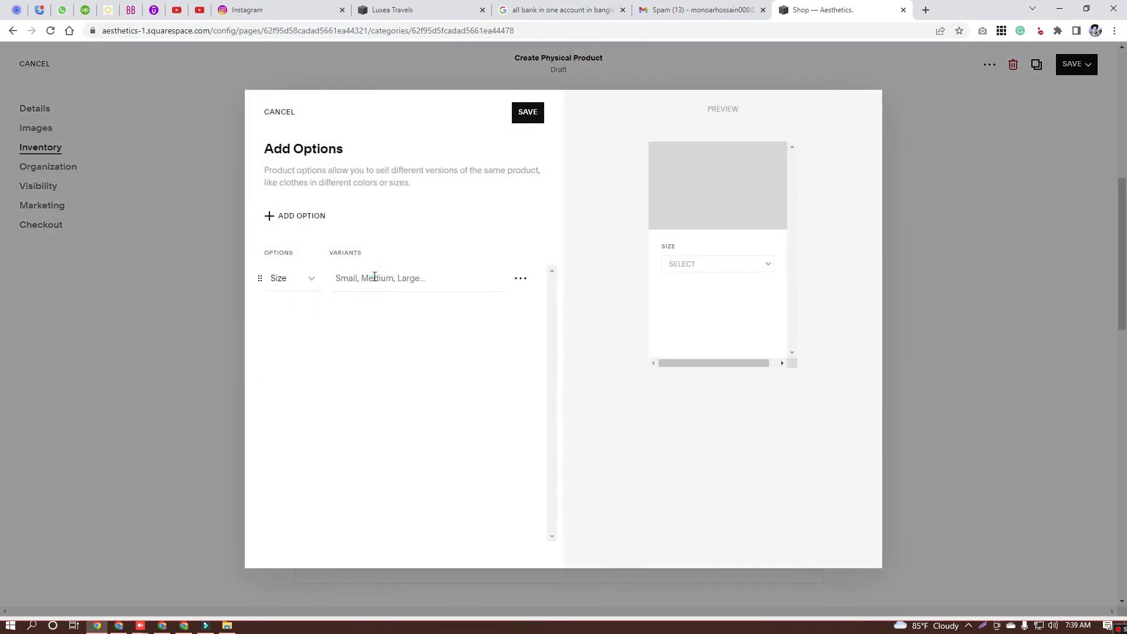
{"action": "type", "text": "S"}
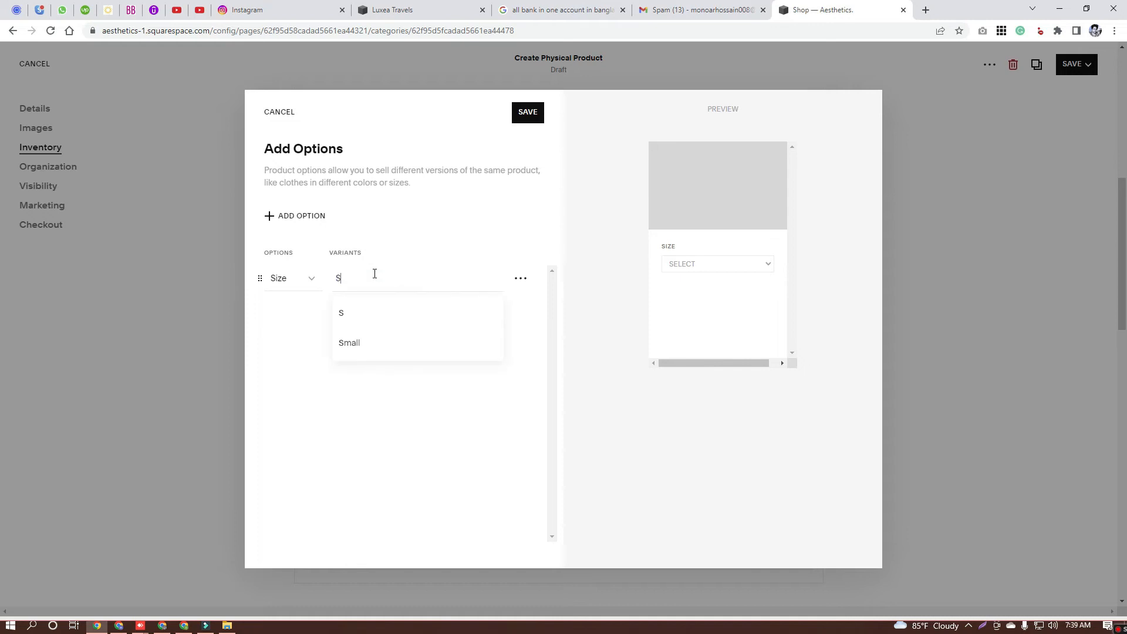
{"action": "left_click", "coordinate": [372, 336]}
{"action": "type", "text": "me"}
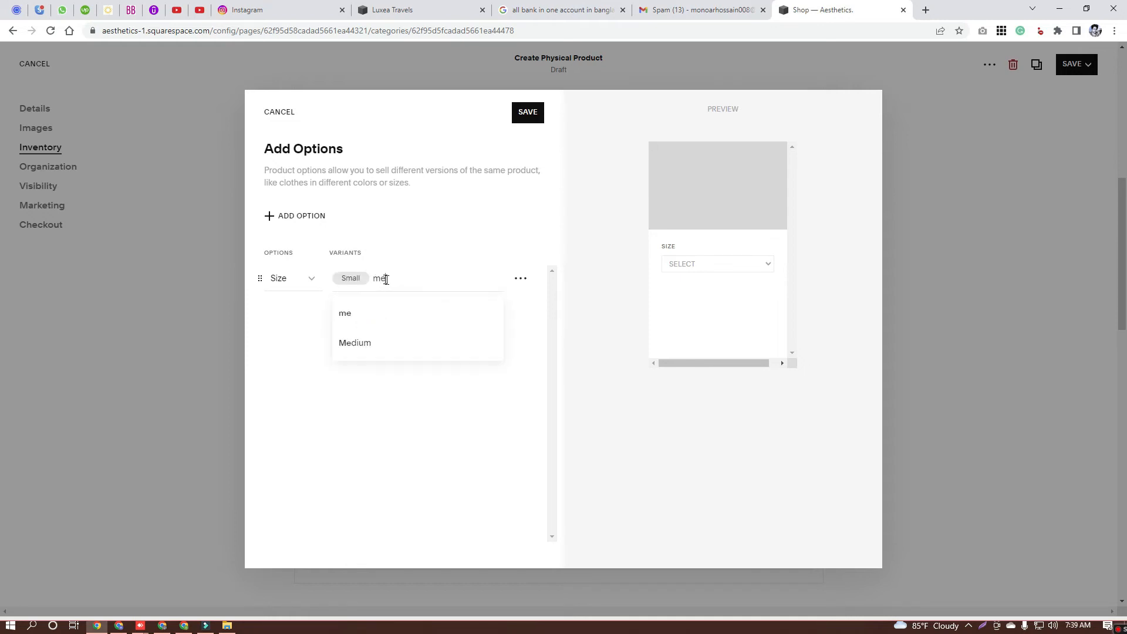
{"action": "left_click", "coordinate": [388, 341]}
{"action": "type", "text": "lar"}
{"action": "left_click", "coordinate": [385, 344]}
{"action": "left_click", "coordinate": [528, 114]}
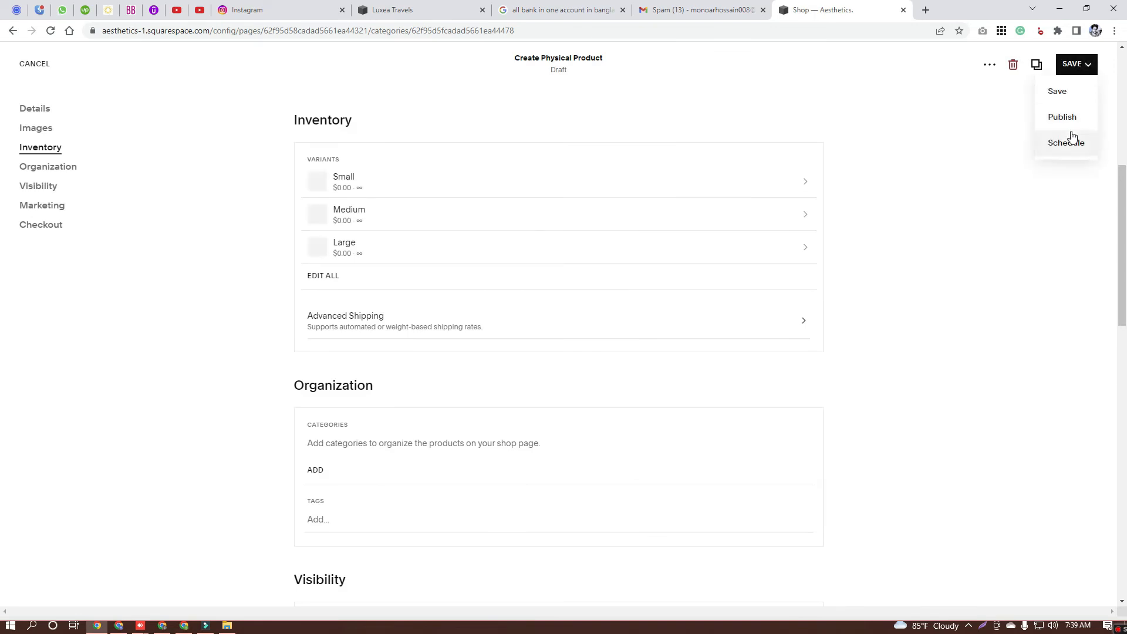
- Create a category named Woman and assign it to the new product
{"action": "scroll", "coordinate": [627, 322], "scroll_direction": "down", "scroll_amount": 3}
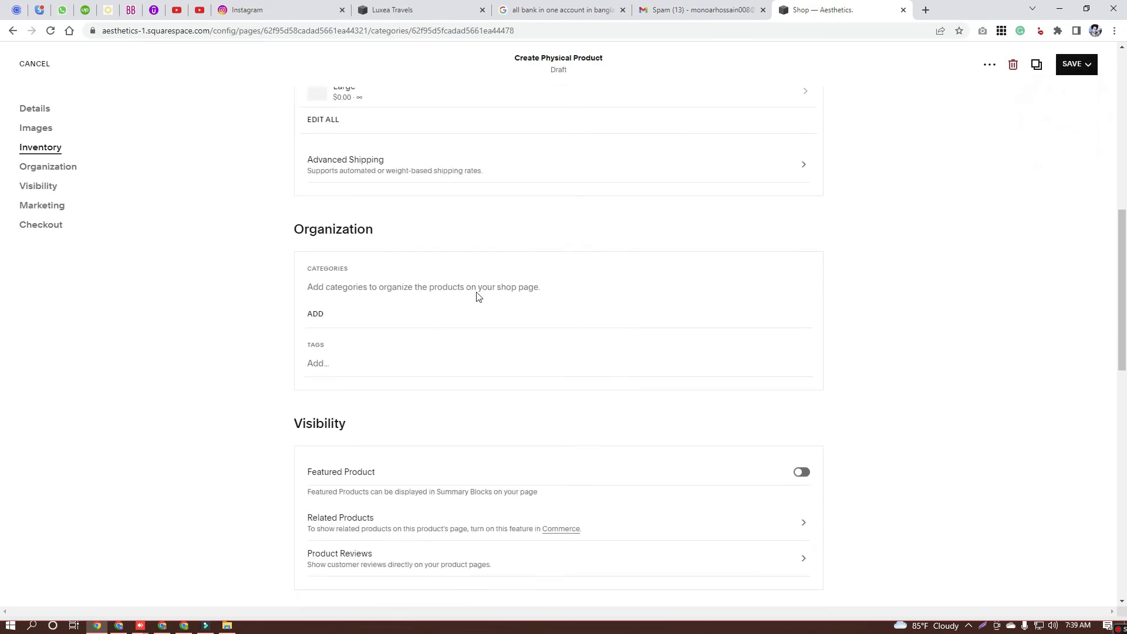
{"action": "left_click", "coordinate": [316, 313]}
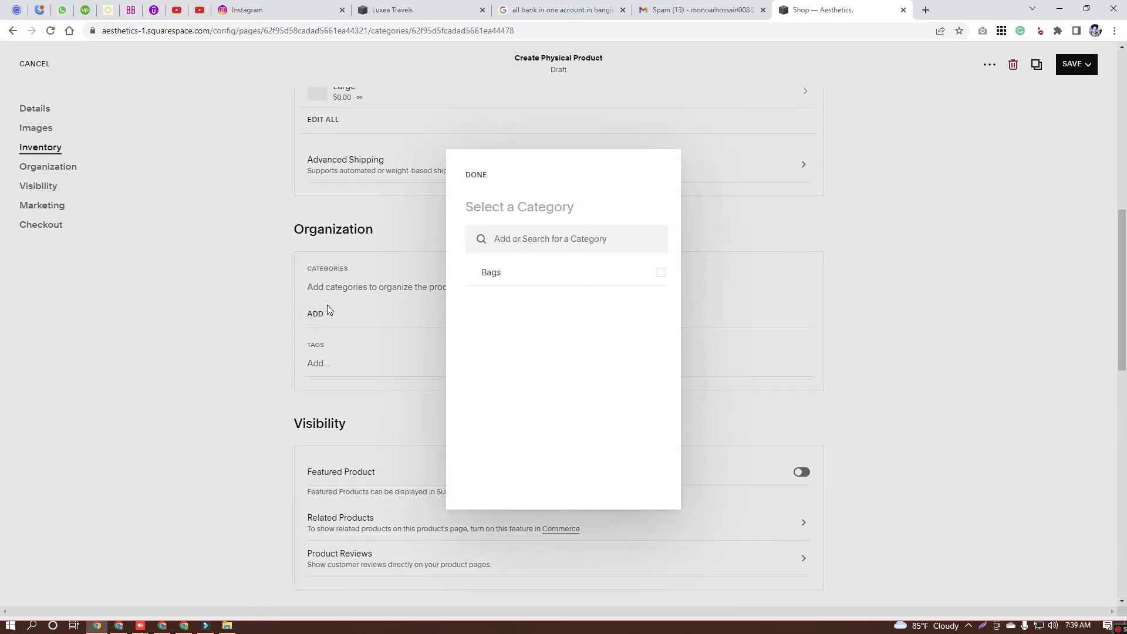
{"action": "left_click", "coordinate": [549, 230]}
{"action": "type", "text": "Woman"}
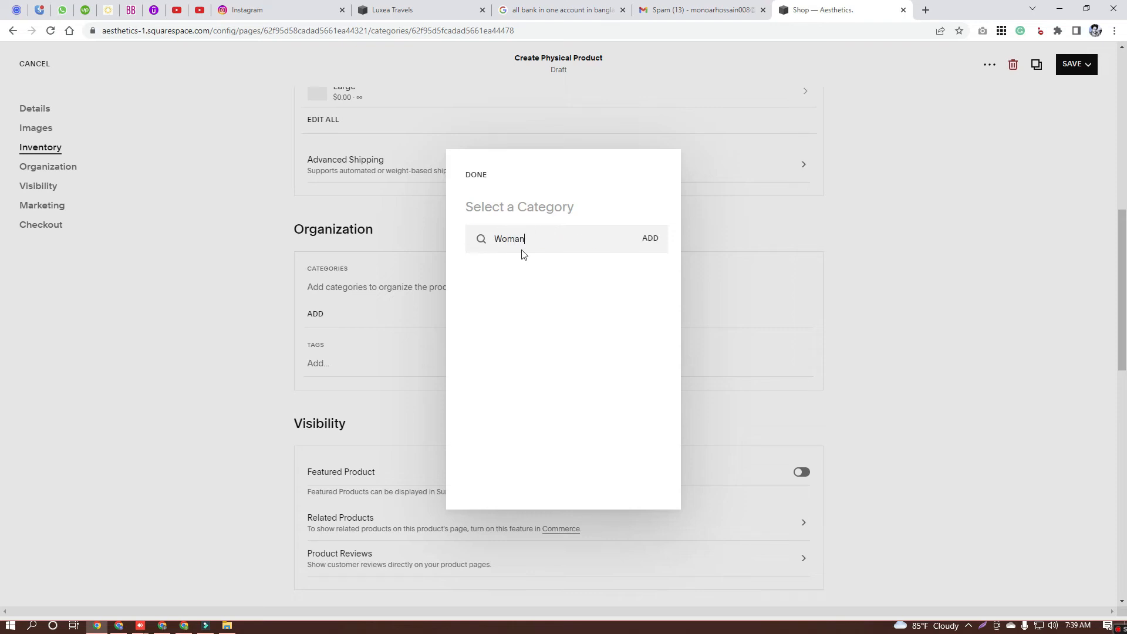
{"action": "left_click", "coordinate": [649, 237]}
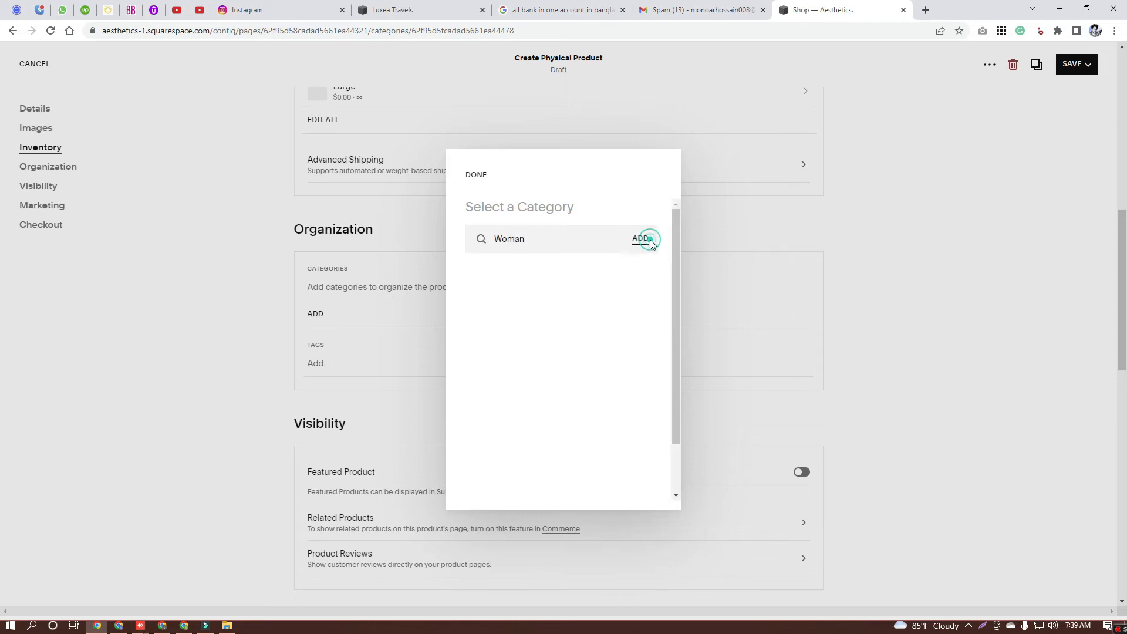
{"action": "left_click", "coordinate": [476, 175]}
- Look through the new product's tags, visibility, marketing and checkout settings, then leave the editor without saving the product
{"action": "left_click", "coordinate": [350, 353]}
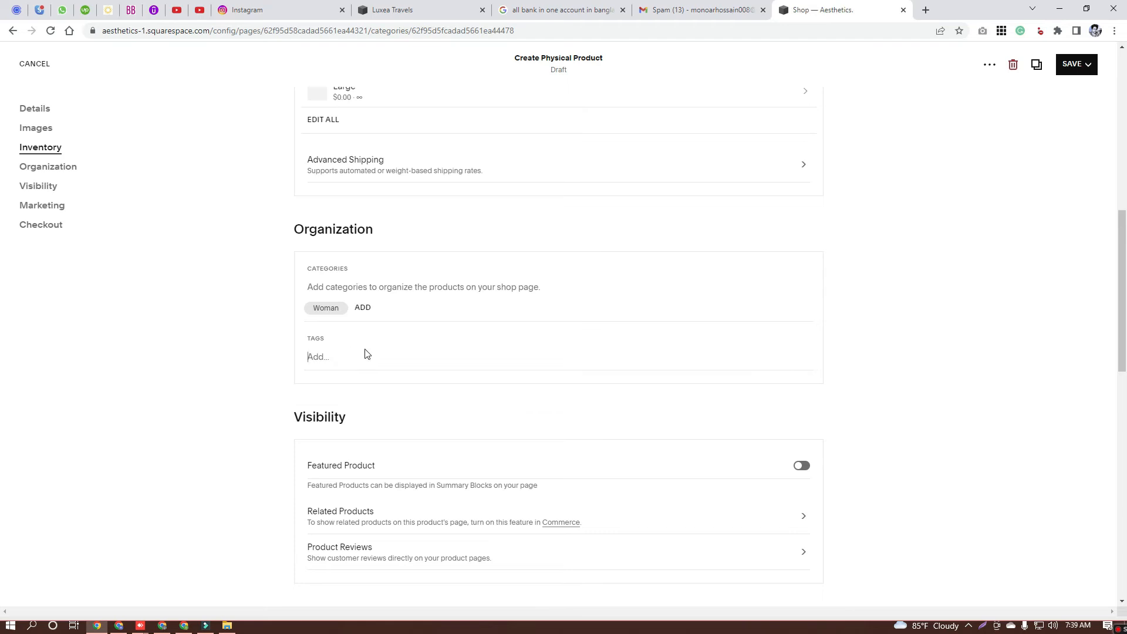
{"action": "scroll", "coordinate": [366, 353], "scroll_direction": "down", "scroll_amount": 6}
{"action": "scroll", "coordinate": [368, 353], "scroll_direction": "up", "scroll_amount": 5}
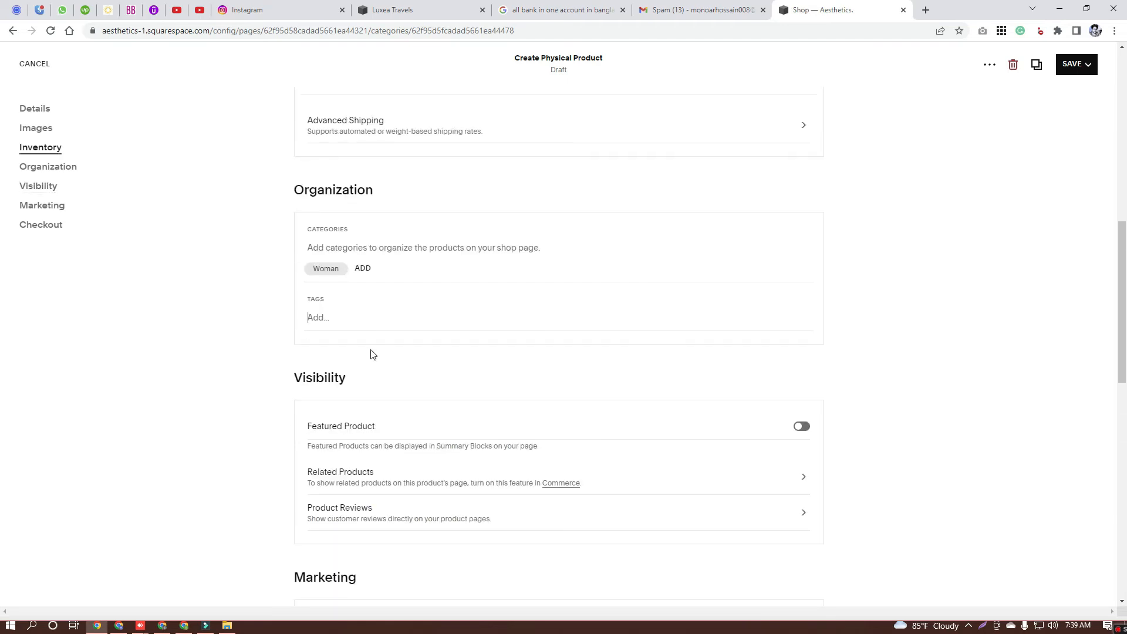
{"action": "scroll", "coordinate": [399, 351], "scroll_direction": "down", "scroll_amount": 9}
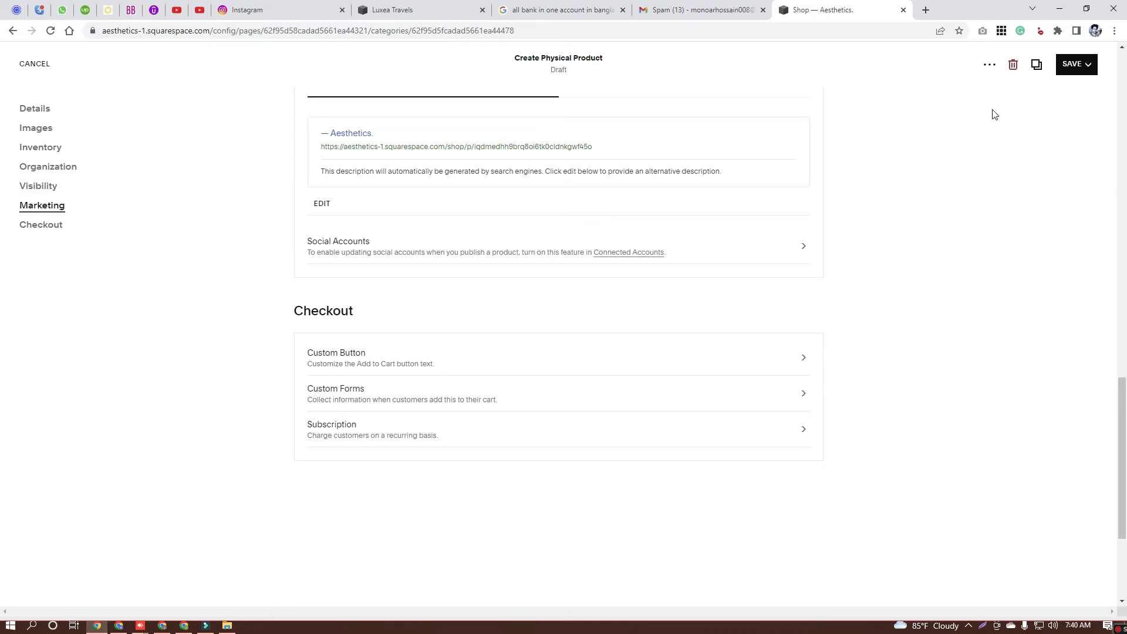
{"action": "left_click", "coordinate": [40, 64]}
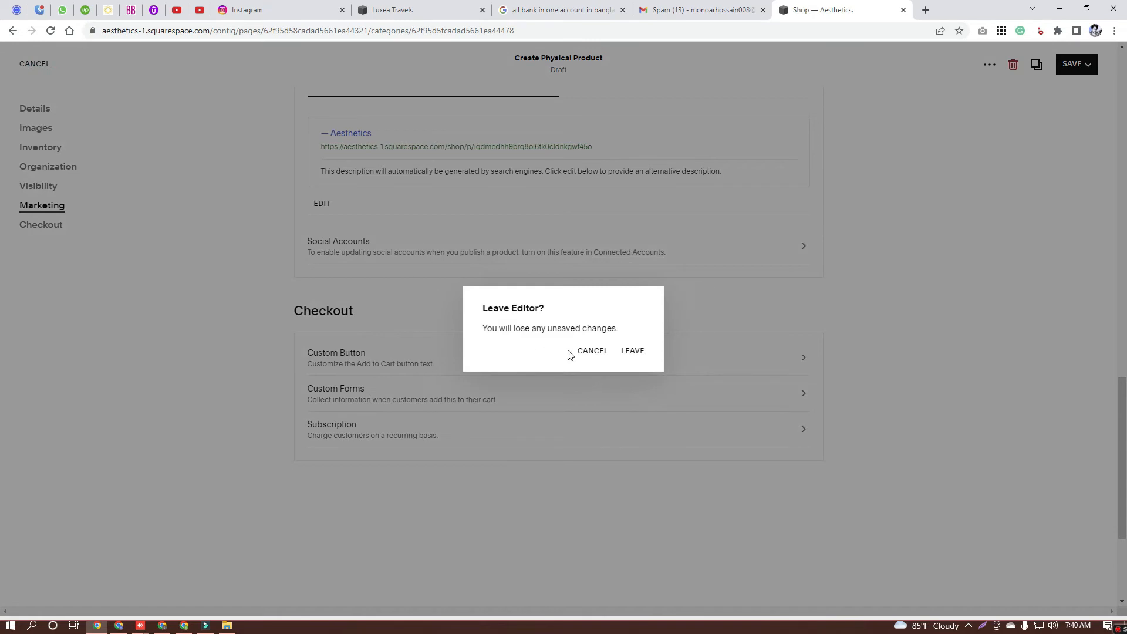
{"action": "left_click", "coordinate": [632, 351]}
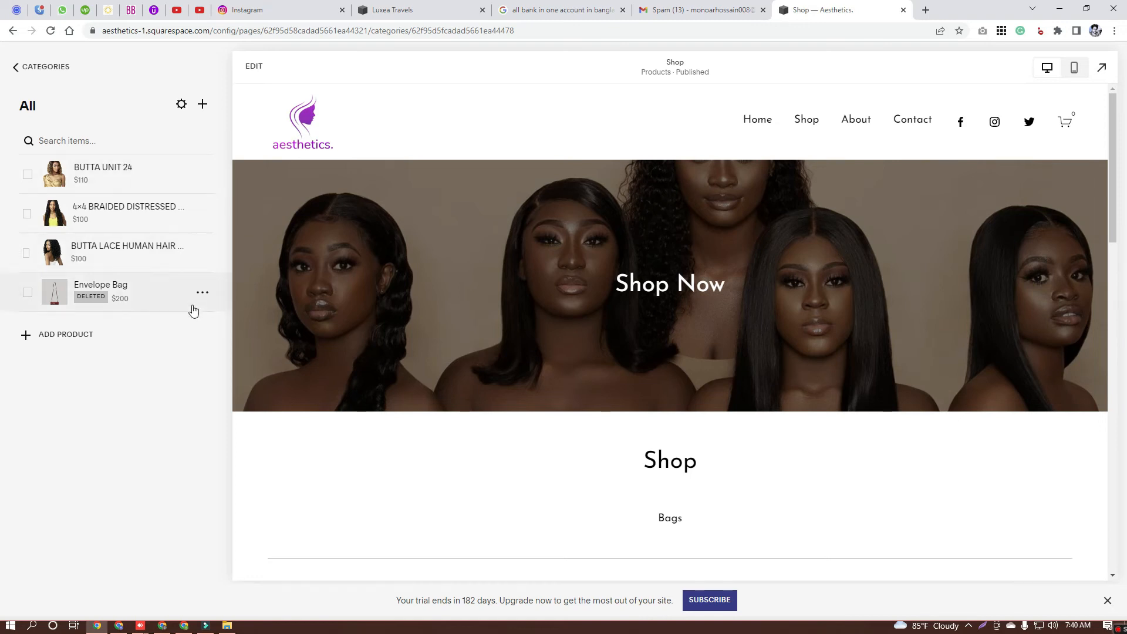
- Open the BUTTA UNIT 24 product for editing and look through its name, description and images
{"action": "left_click", "coordinate": [203, 175]}
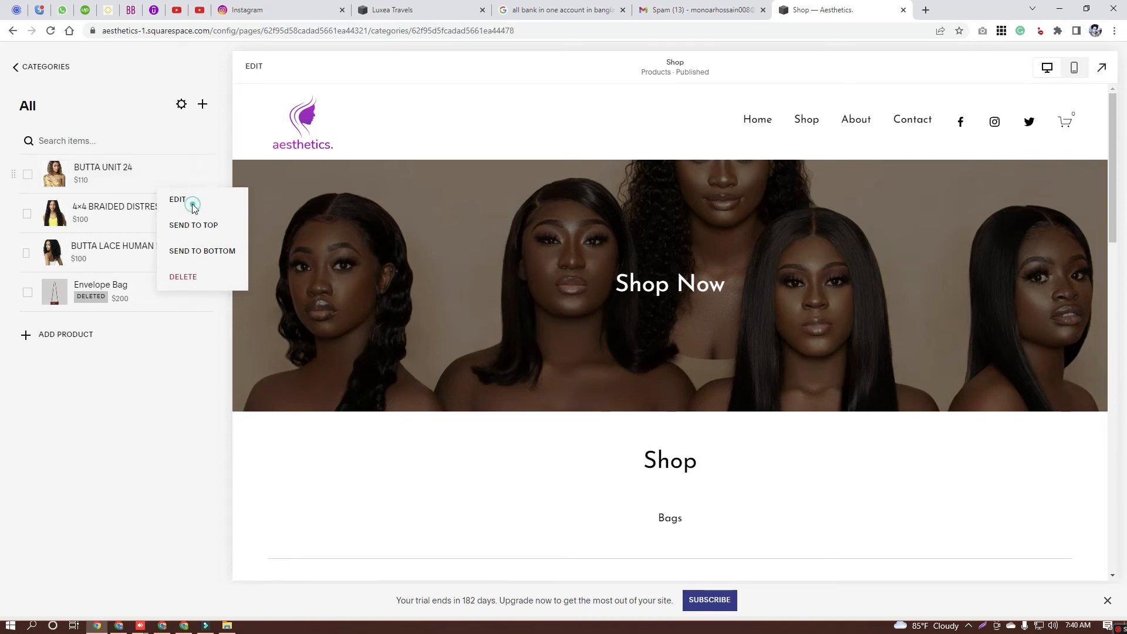
{"action": "left_click", "coordinate": [193, 207]}
{"action": "left_click", "coordinate": [418, 182]}
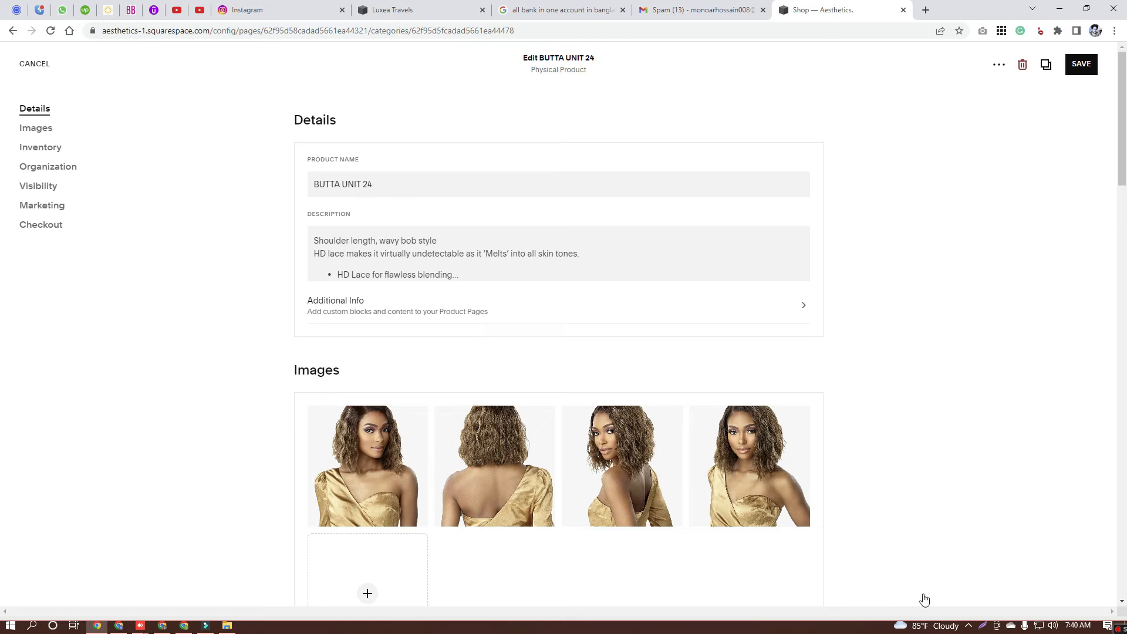
{"action": "scroll", "coordinate": [924, 599], "scroll_direction": "down", "scroll_amount": 13}
{"action": "scroll", "coordinate": [317, 256], "scroll_direction": "up", "scroll_amount": 12}
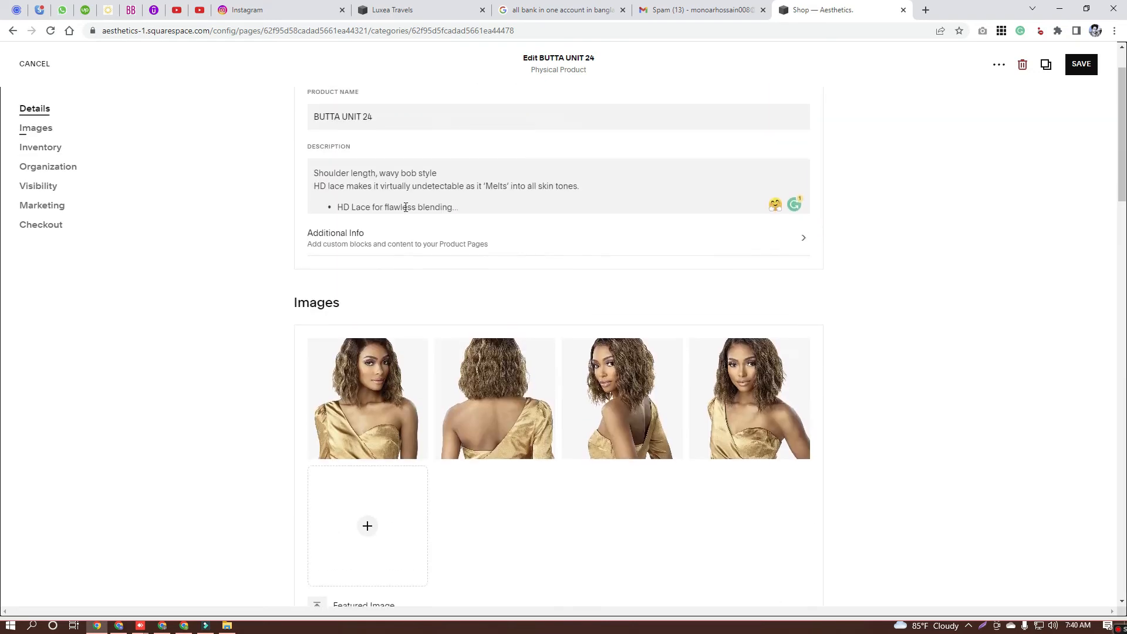
{"action": "scroll", "coordinate": [405, 207], "scroll_direction": "up", "scroll_amount": 1}
{"action": "left_click", "coordinate": [398, 180]}
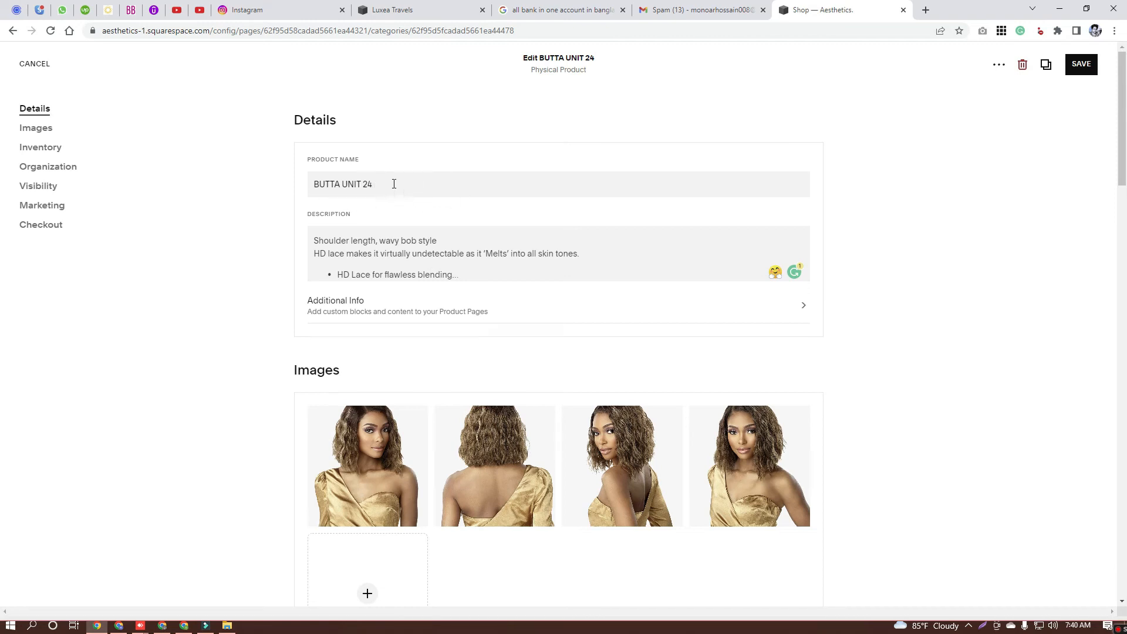
{"action": "left_click", "coordinate": [392, 249]}
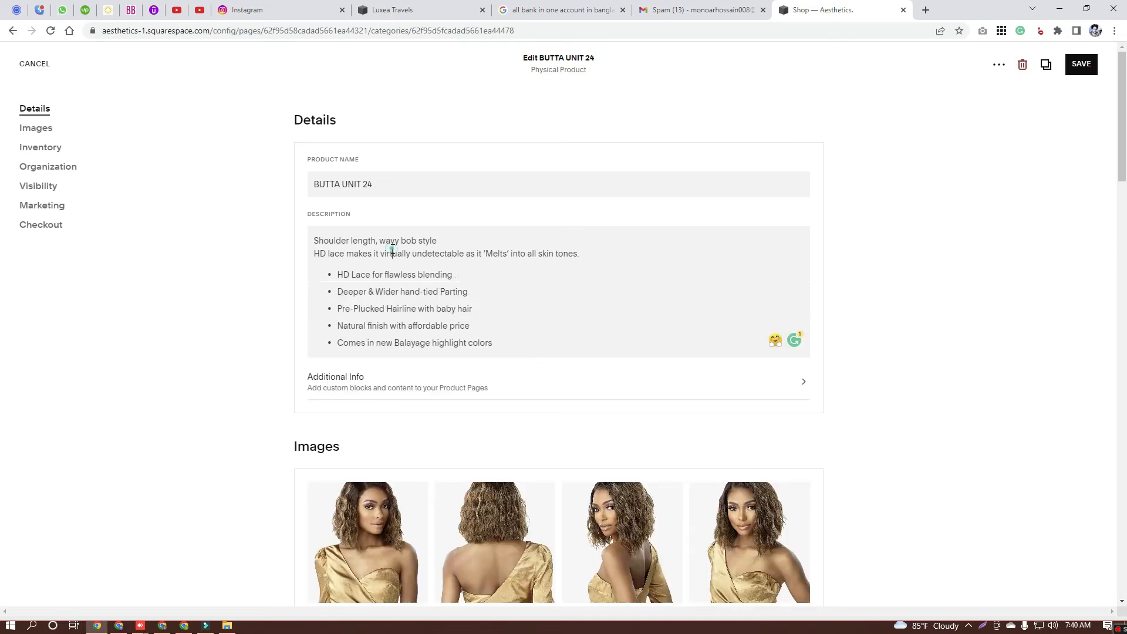
{"action": "scroll", "coordinate": [386, 261], "scroll_direction": "down", "scroll_amount": 5}
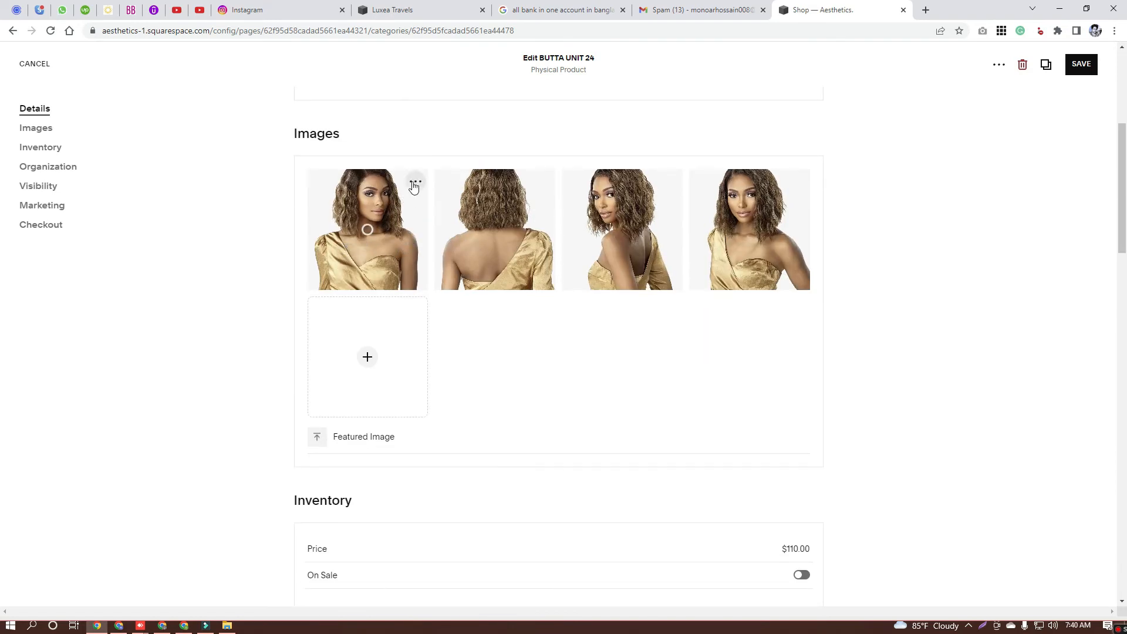
- Look at the first product image's options and the ways to add another image, cancelling the file upload
{"action": "scroll", "coordinate": [414, 185], "scroll_direction": "down", "scroll_amount": 1}
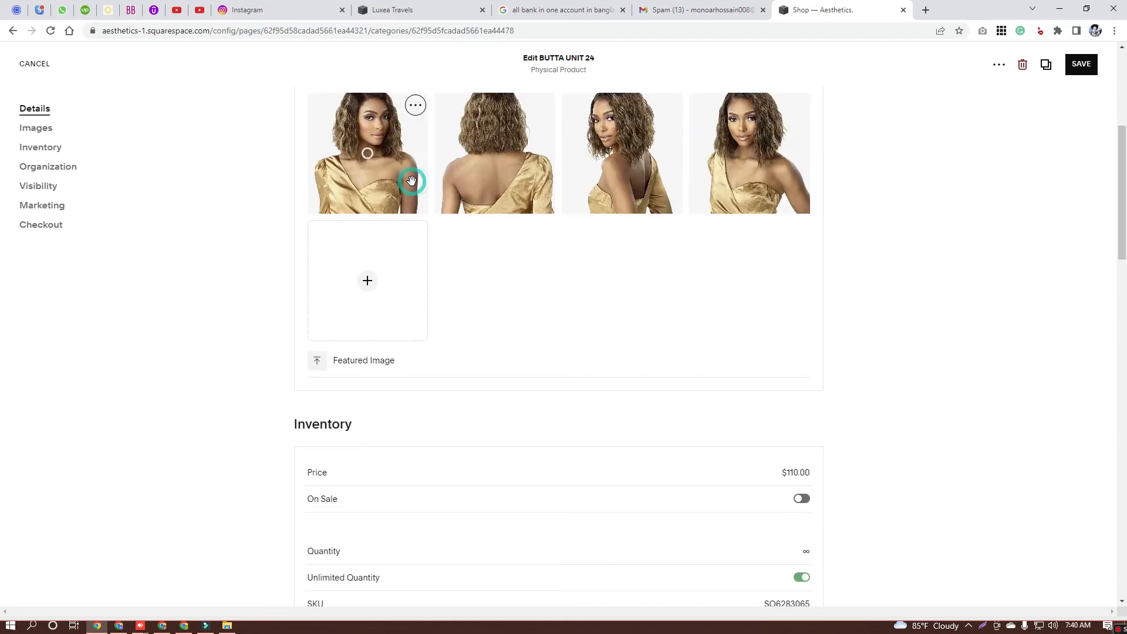
{"action": "left_click", "coordinate": [416, 107]}
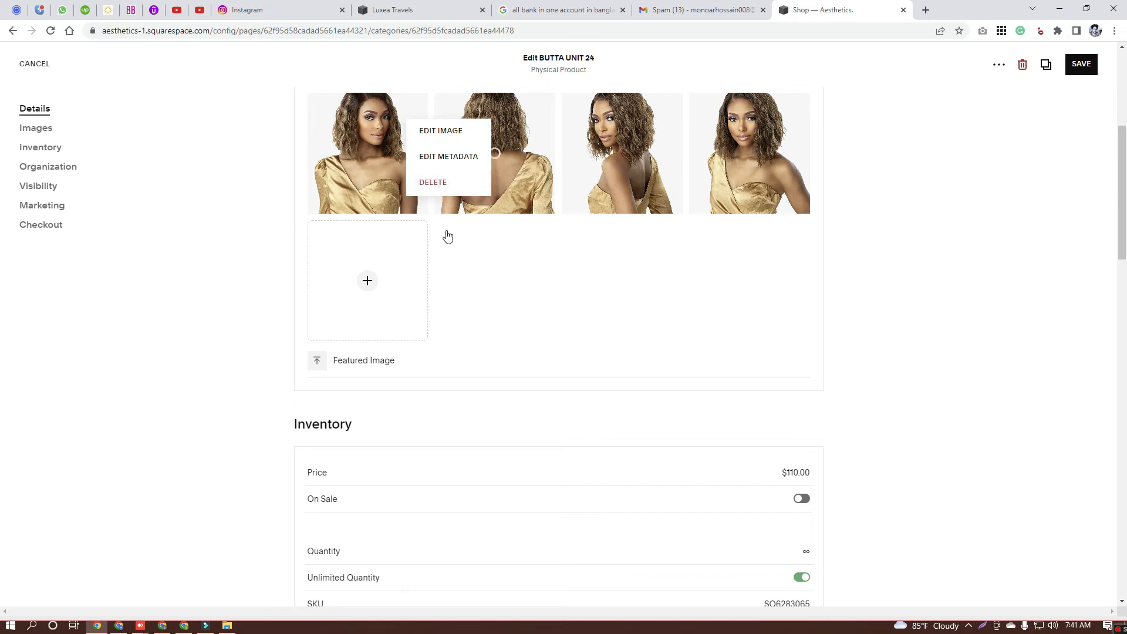
{"action": "left_click", "coordinate": [475, 272]}
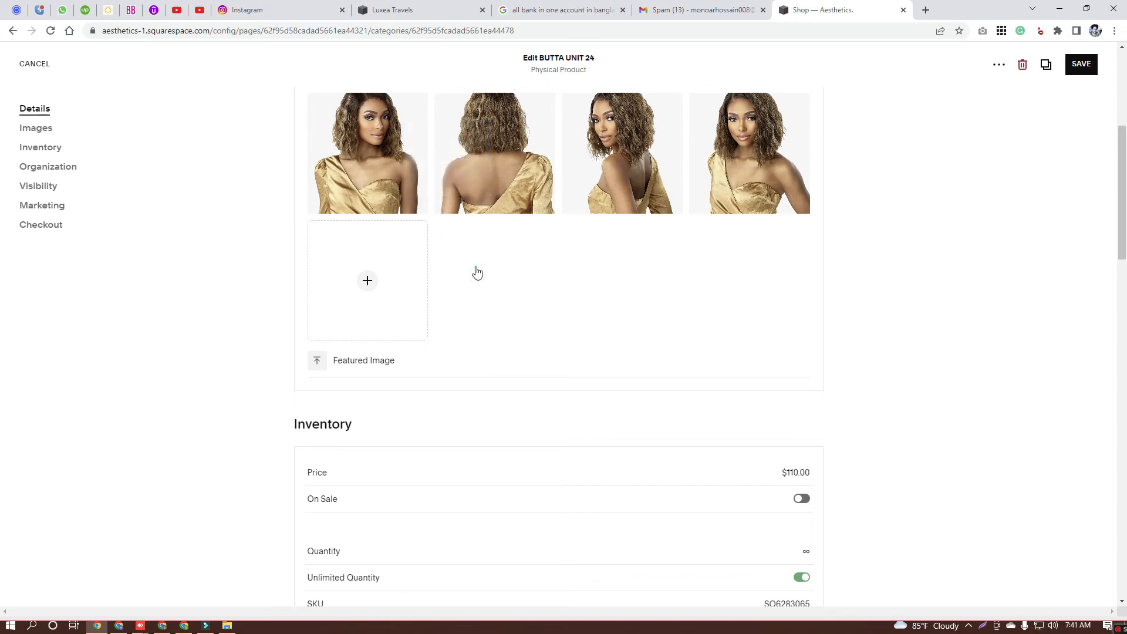
{"action": "left_click", "coordinate": [367, 280]}
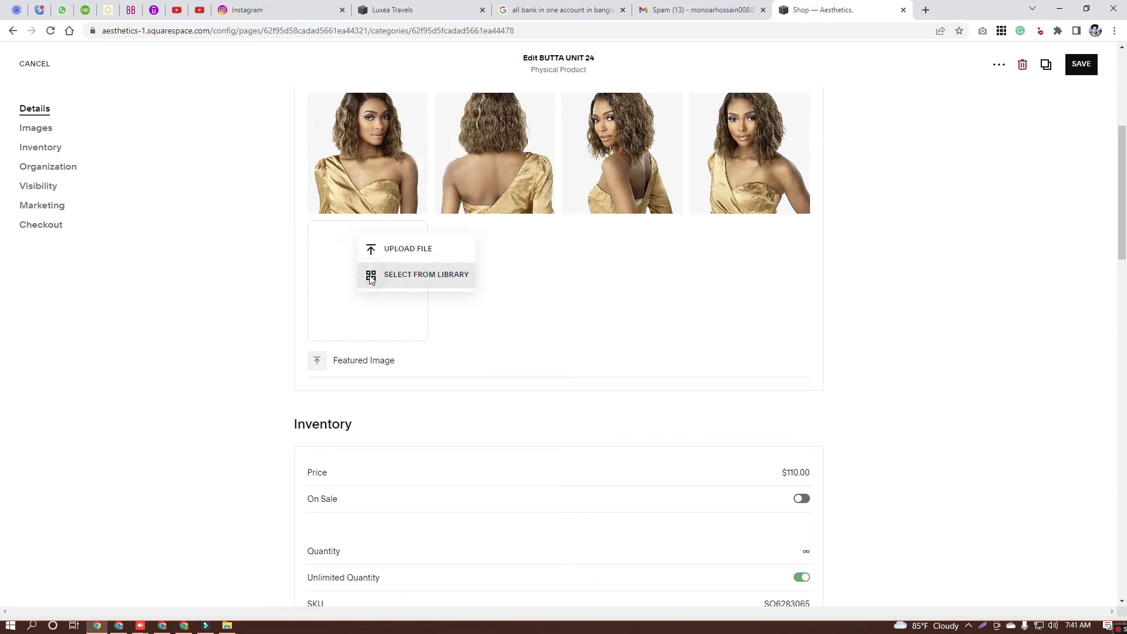
{"action": "left_click", "coordinate": [404, 249]}
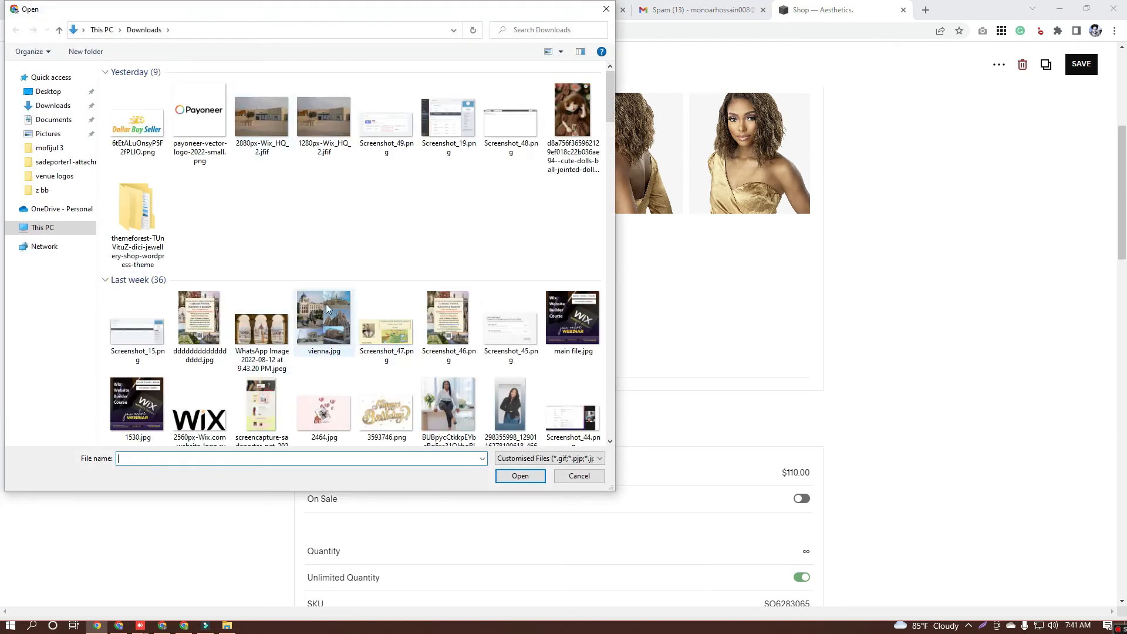
{"action": "left_click", "coordinate": [579, 475]}
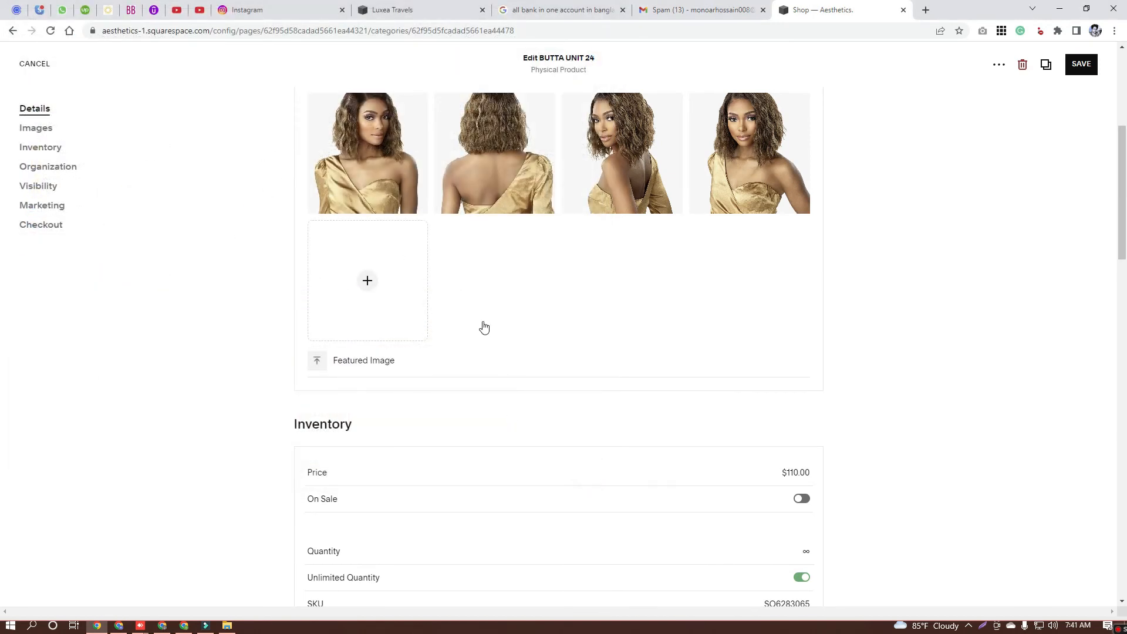
- Set the BUTTA UNIT 24 product's price to 220
{"action": "scroll", "coordinate": [484, 328], "scroll_direction": "down", "scroll_amount": 3}
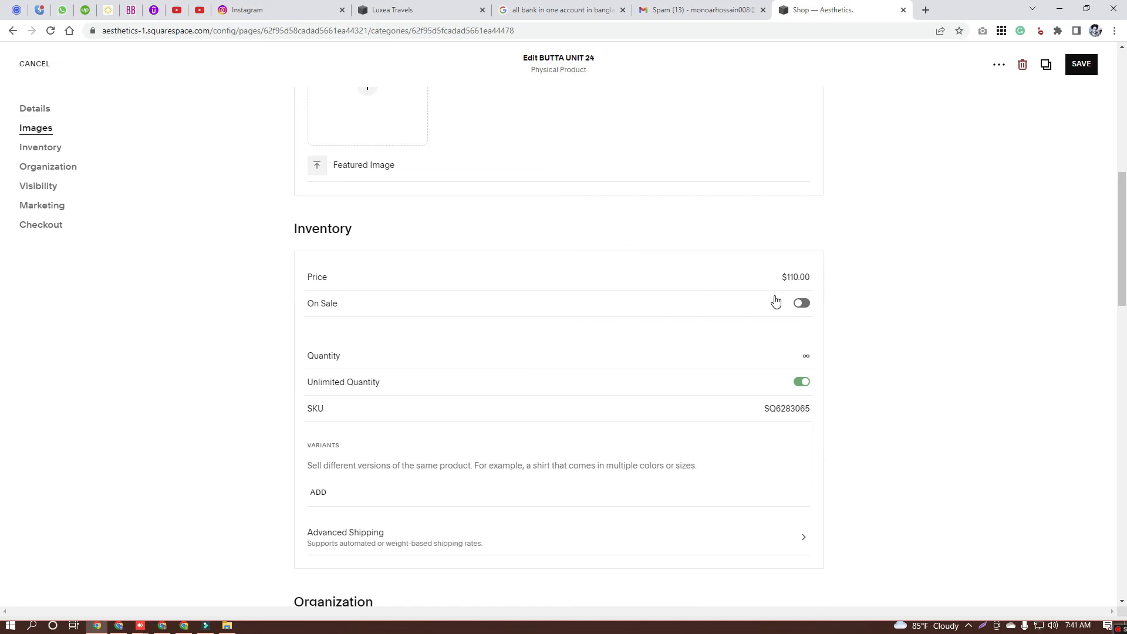
{"action": "left_click", "coordinate": [799, 277]}
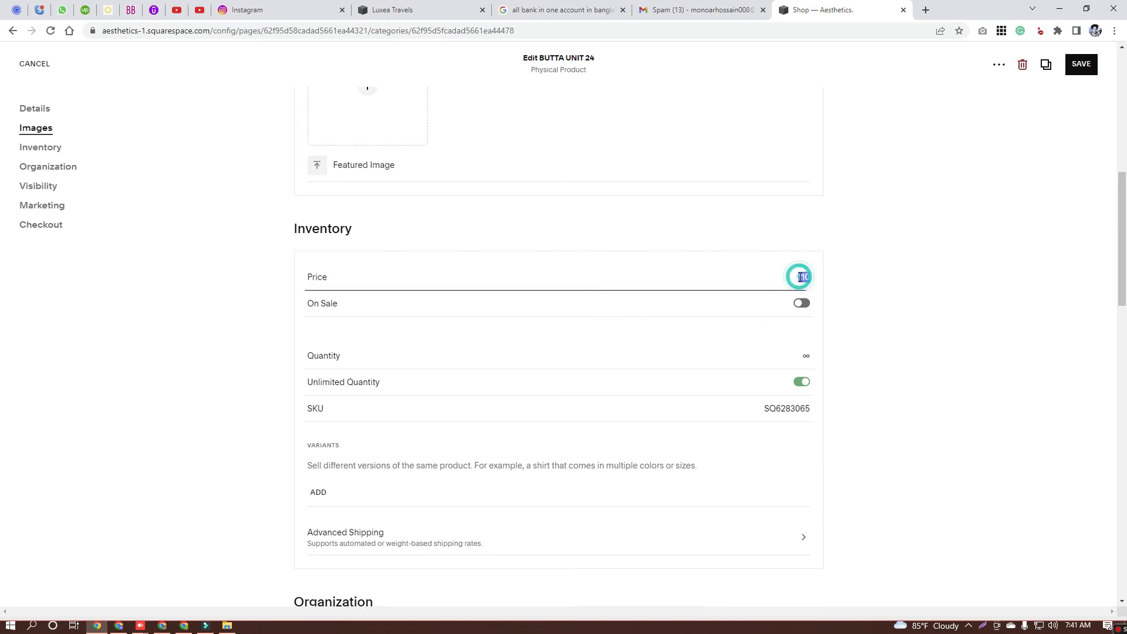
{"action": "type", "text": "220"}
{"action": "left_click", "coordinate": [820, 280]}
{"action": "scroll", "coordinate": [663, 359], "scroll_direction": "down", "scroll_amount": 3}
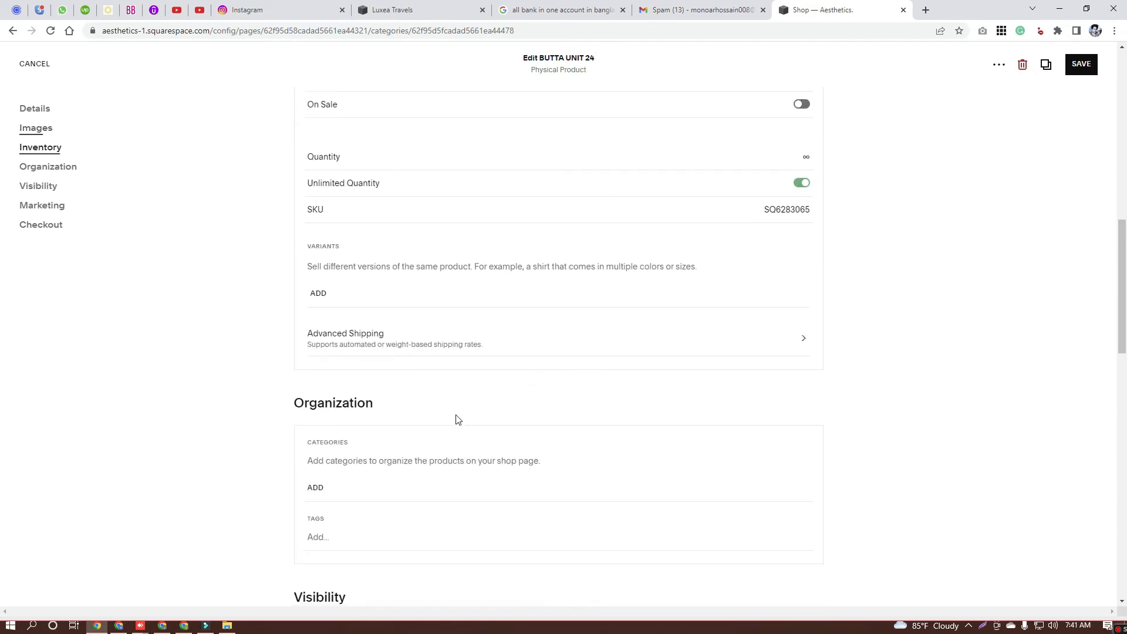
- Create a product category named Man
{"action": "scroll", "coordinate": [458, 419], "scroll_direction": "down", "scroll_amount": 1}
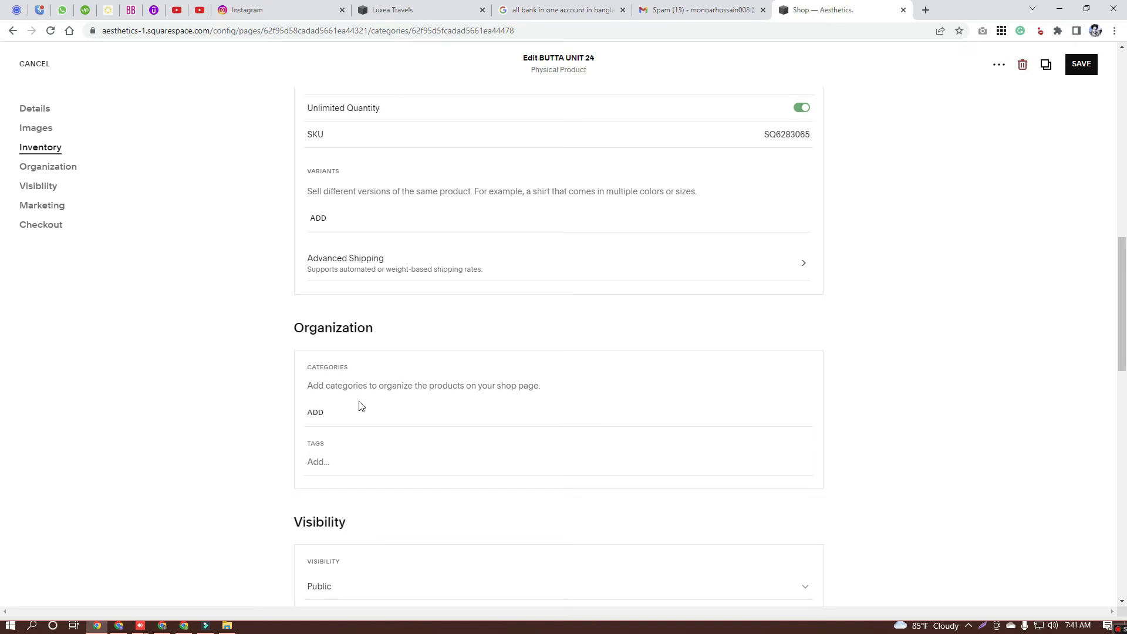
{"action": "left_click", "coordinate": [317, 412]}
{"action": "left_click", "coordinate": [538, 241]}
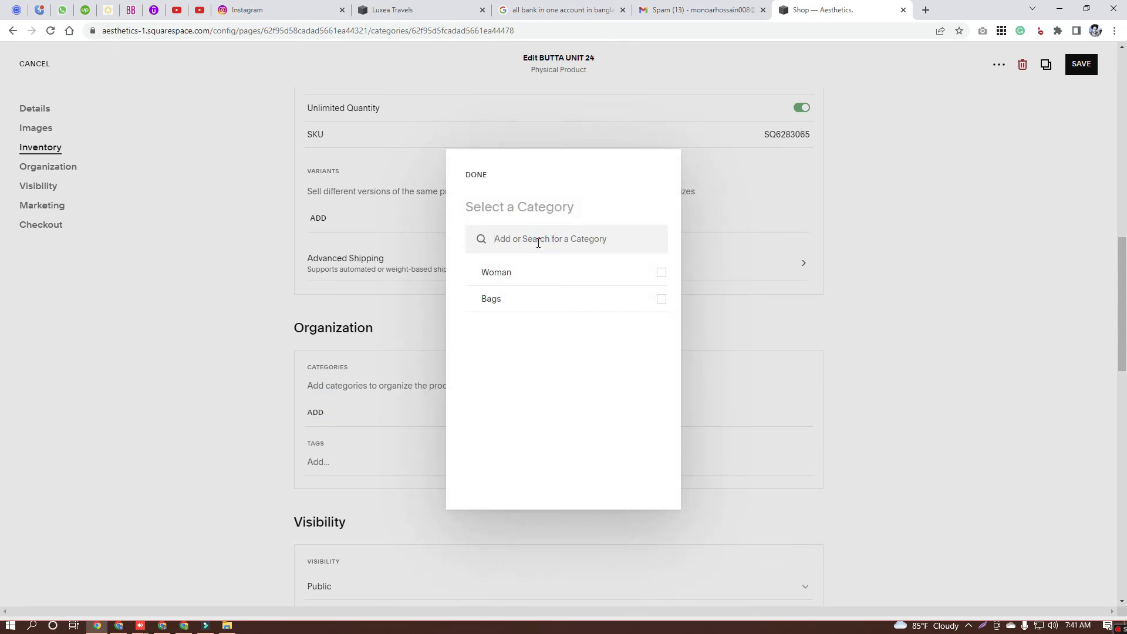
{"action": "type", "text": "Man"}
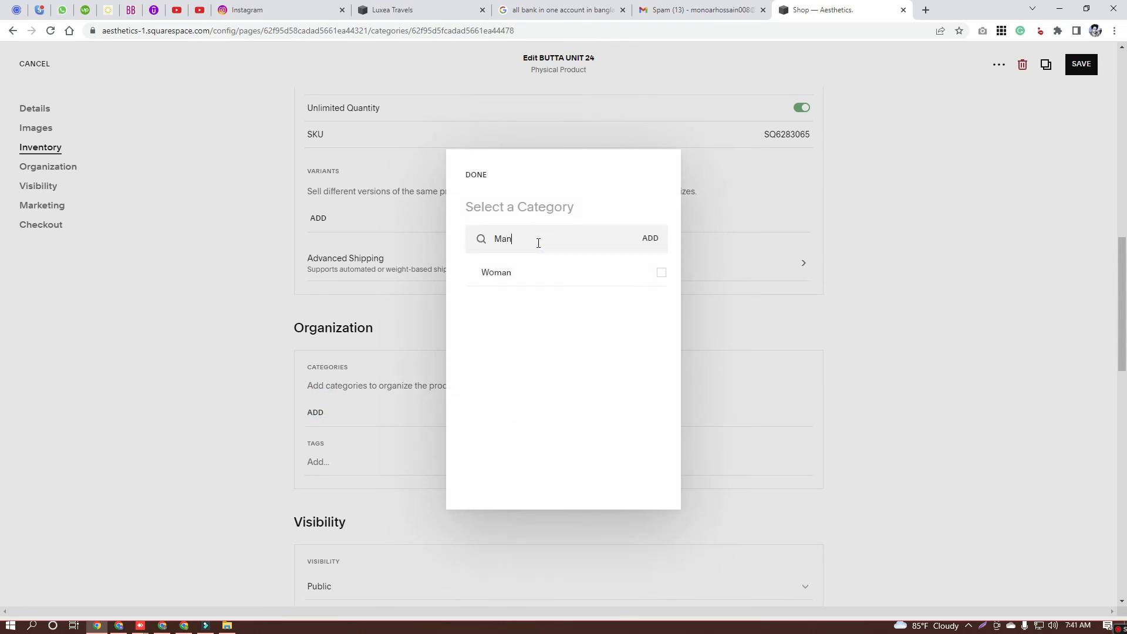
{"action": "left_click", "coordinate": [650, 239]}
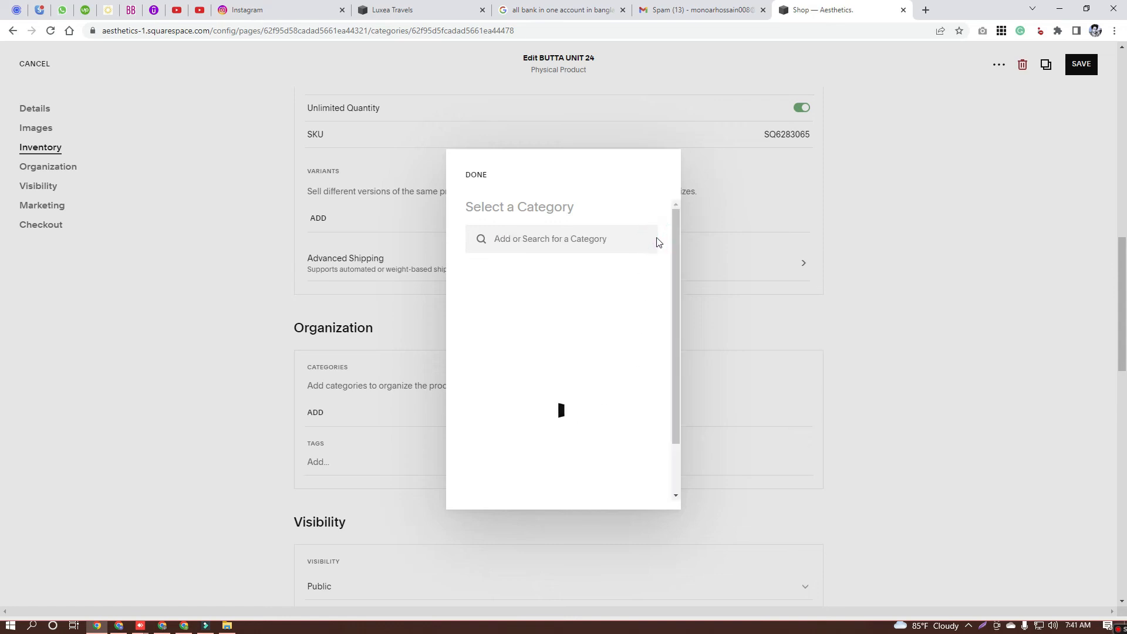
- Delete the Man and Woman categories and close the category selection
{"action": "left_click", "coordinate": [642, 274]}
{"action": "left_click", "coordinate": [643, 352]}
{"action": "left_click", "coordinate": [636, 357]}
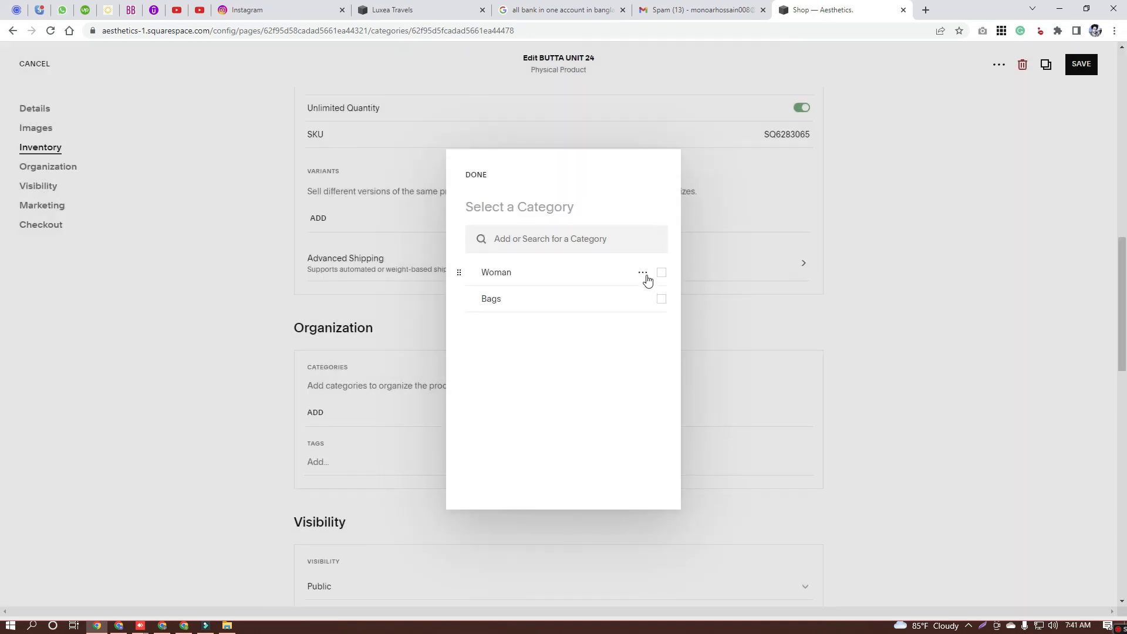
{"action": "left_click", "coordinate": [642, 271]}
{"action": "left_click", "coordinate": [645, 351]}
{"action": "left_click", "coordinate": [628, 355]}
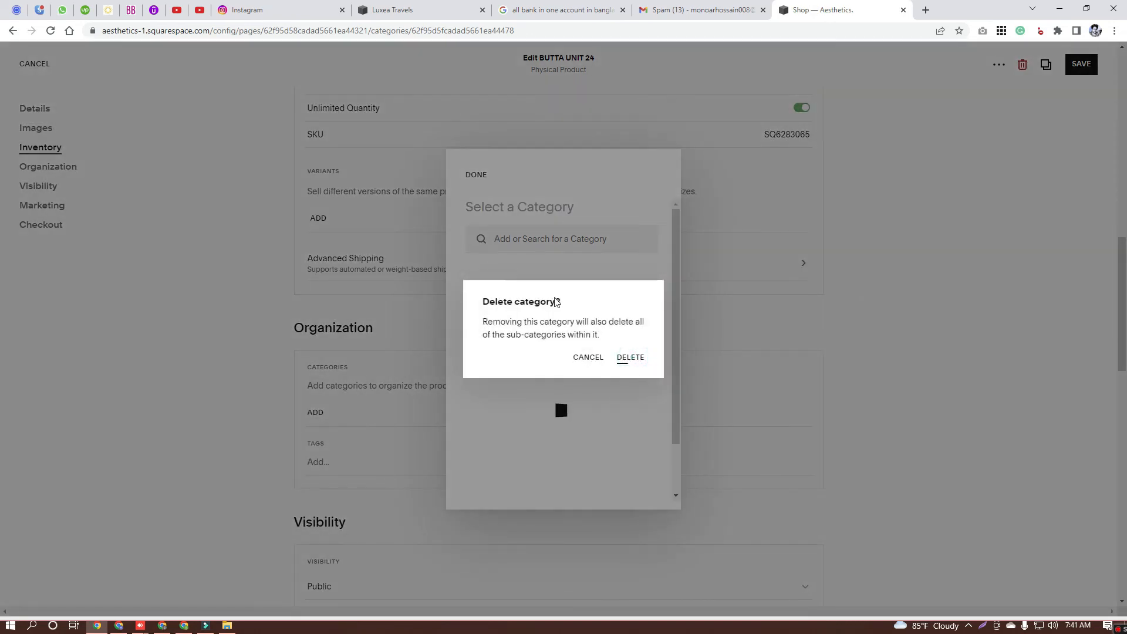
{"action": "left_click", "coordinate": [474, 175]}
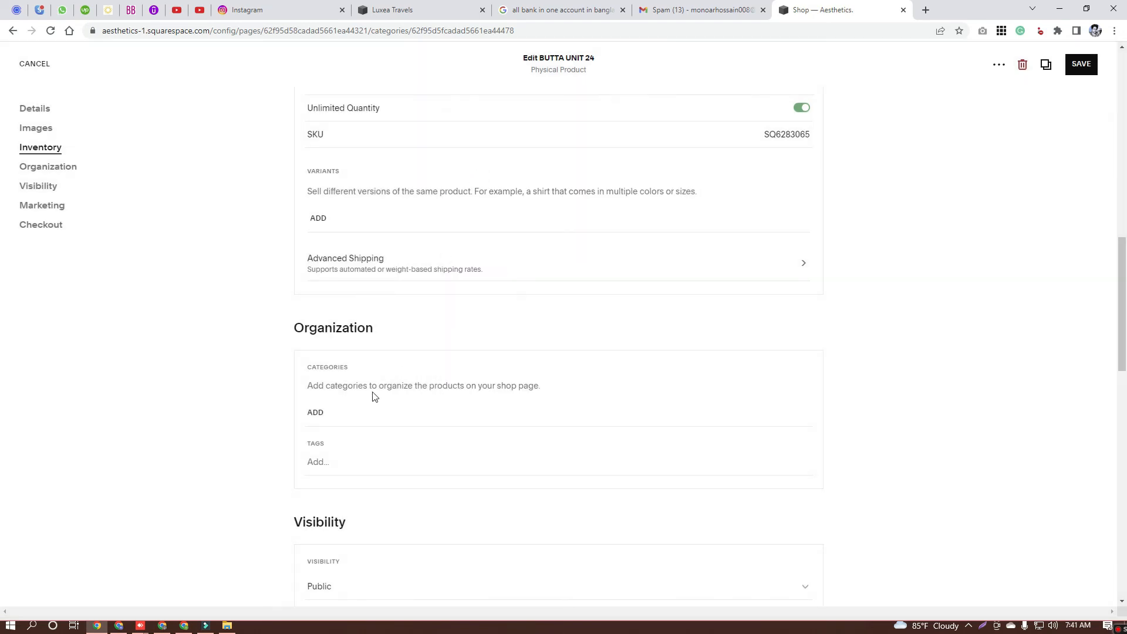
- Look through the product's remaining settings, leave the editor without saving and return to the site's page list
{"action": "scroll", "coordinate": [372, 391], "scroll_direction": "down", "scroll_amount": 3}
{"action": "scroll", "coordinate": [374, 388], "scroll_direction": "down", "scroll_amount": 3}
{"action": "scroll", "coordinate": [497, 302], "scroll_direction": "up", "scroll_amount": 16}
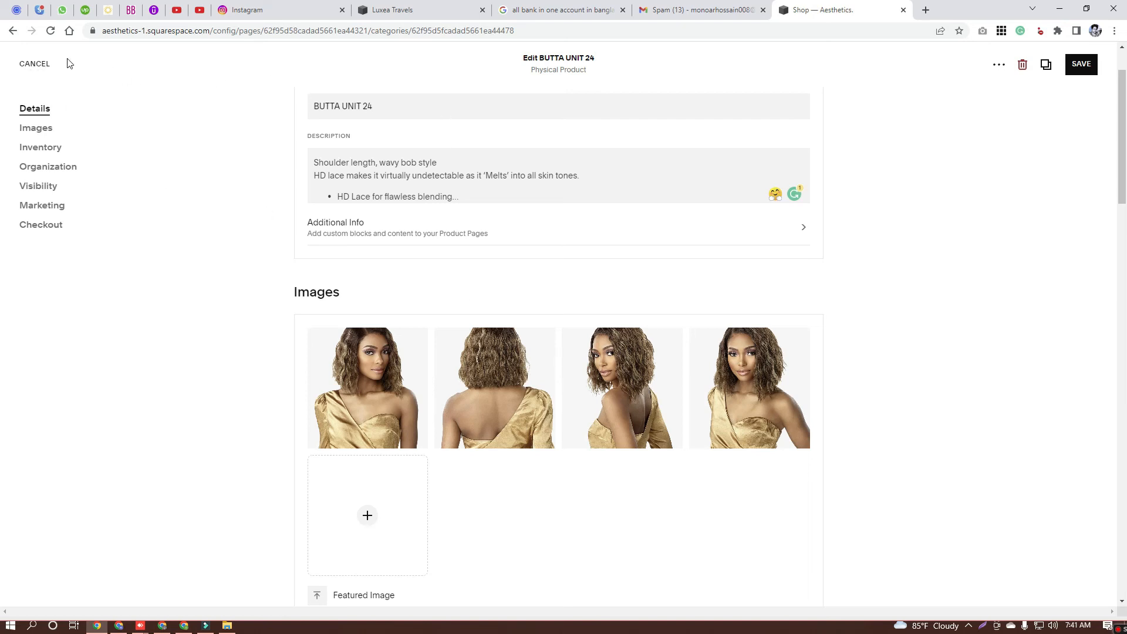
{"action": "left_click", "coordinate": [35, 64]}
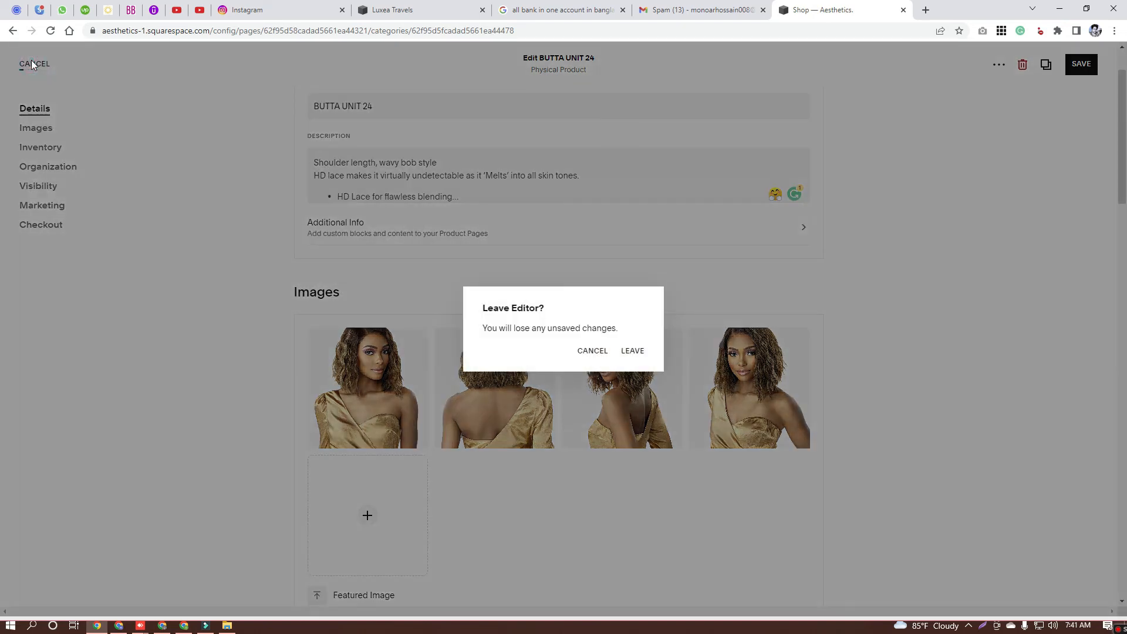
{"action": "left_click", "coordinate": [628, 355]}
{"action": "left_click", "coordinate": [34, 69]}
{"action": "left_click", "coordinate": [33, 67]}
- Open the About page for editing and select the About Us heading in its banner
{"action": "left_click", "coordinate": [96, 185]}
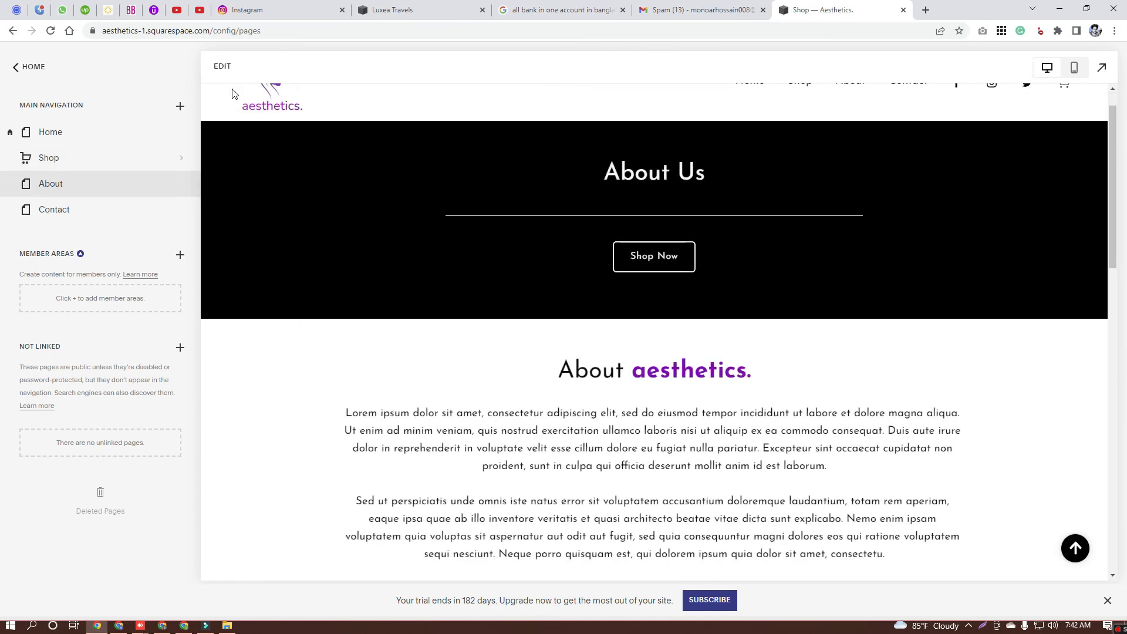
{"action": "left_click", "coordinate": [221, 66]}
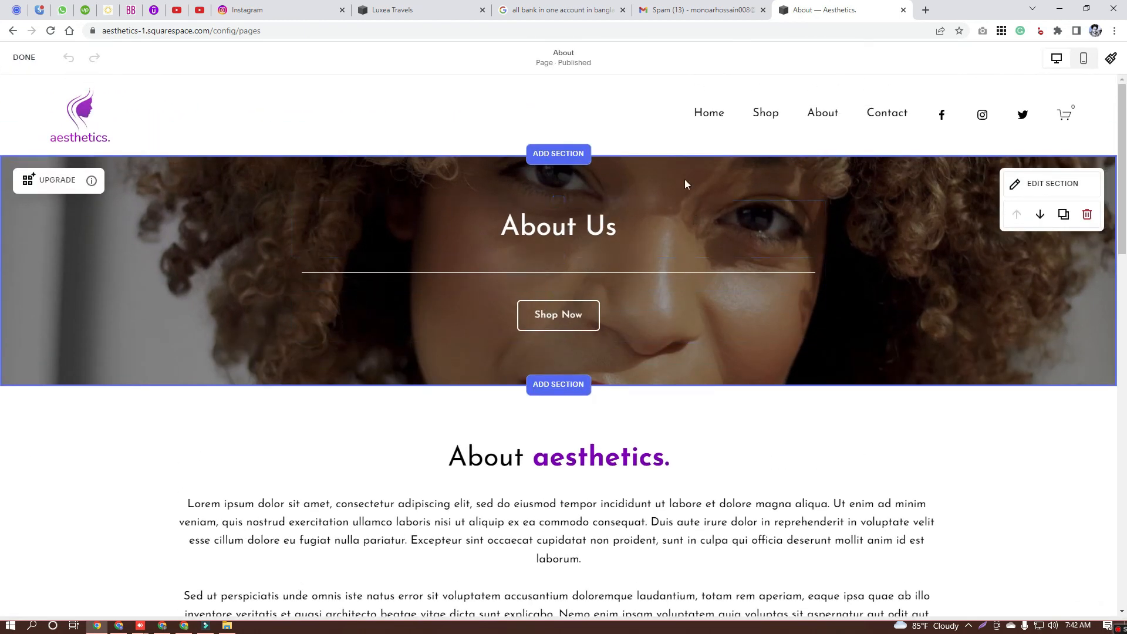
{"action": "left_click", "coordinate": [627, 228]}
{"action": "left_click_drag", "start_coordinate": [641, 228], "coordinate": [449, 206]}
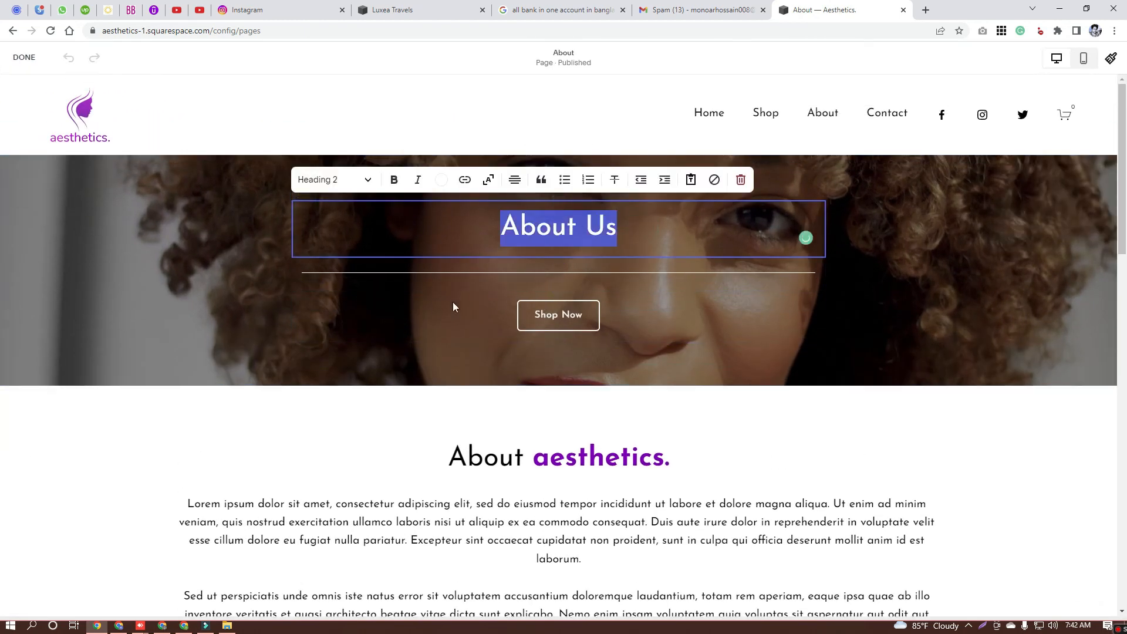
{"action": "left_click", "coordinate": [431, 299]}
- Extend the banner heading to read About Us More
{"action": "left_click", "coordinate": [659, 225]}
{"action": "triple_click", "coordinate": [645, 225]}
{"action": "left_click", "coordinate": [631, 227]}
{"action": "type", "text": "More"}
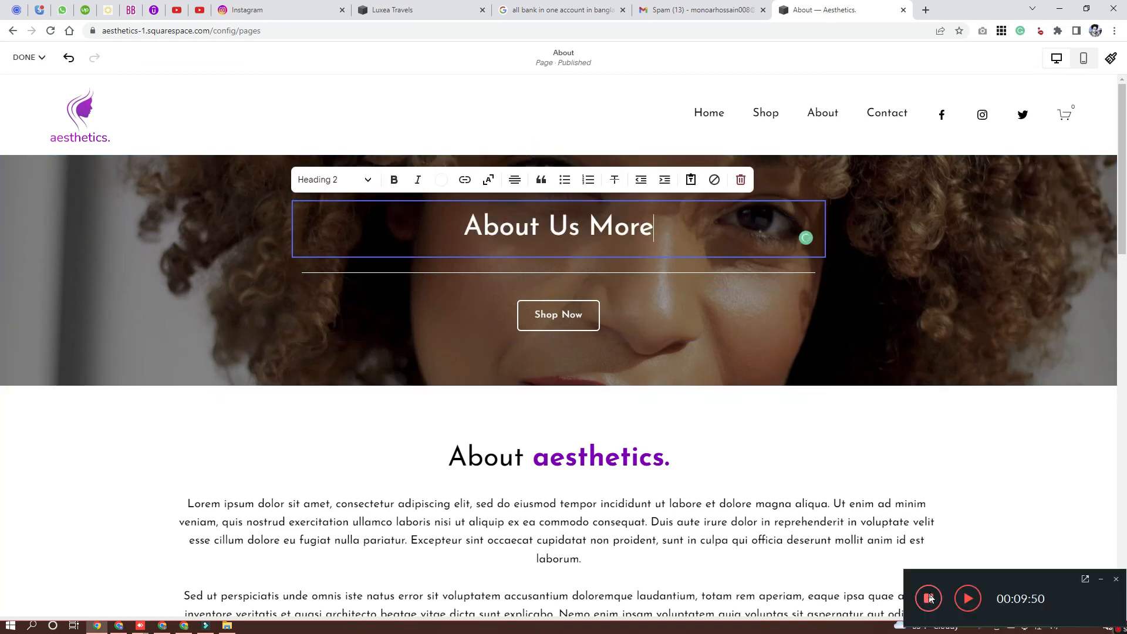
- Remove the word More from the end of the banner heading
{"action": "left_click", "coordinate": [684, 223]}
{"action": "key", "text": "BackSpace"}
{"action": "key", "text": "BackSpace"}
{"action": "key", "text": "BackSpace"}
{"action": "key", "text": "BackSpace"}
{"action": "key", "text": "BackSpace"}
{"action": "key", "text": "BackSpace"}
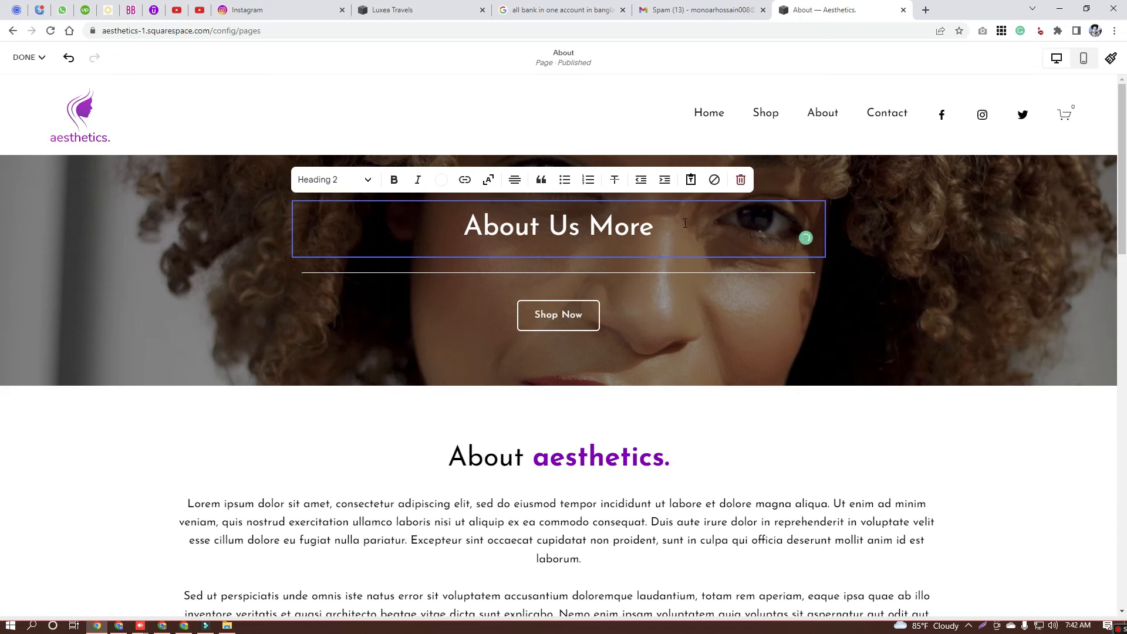
{"action": "left_click", "coordinate": [750, 351]}
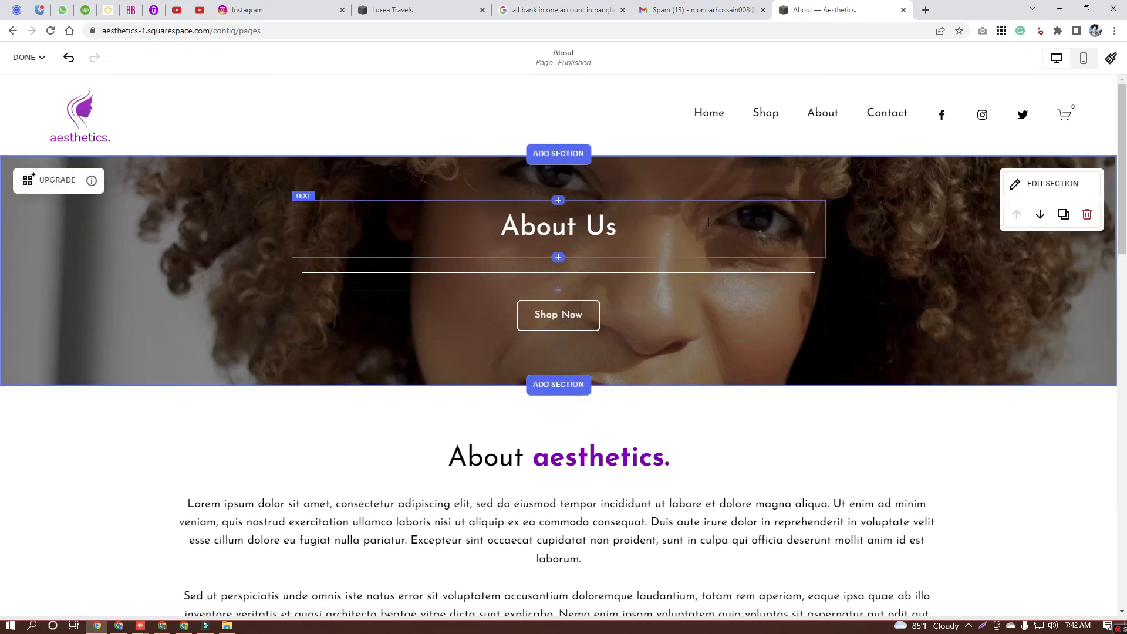
- Examine the banner section's background image settings and the text block titled About aesthetics
{"action": "left_click", "coordinate": [1036, 184]}
{"action": "left_click", "coordinate": [991, 164]}
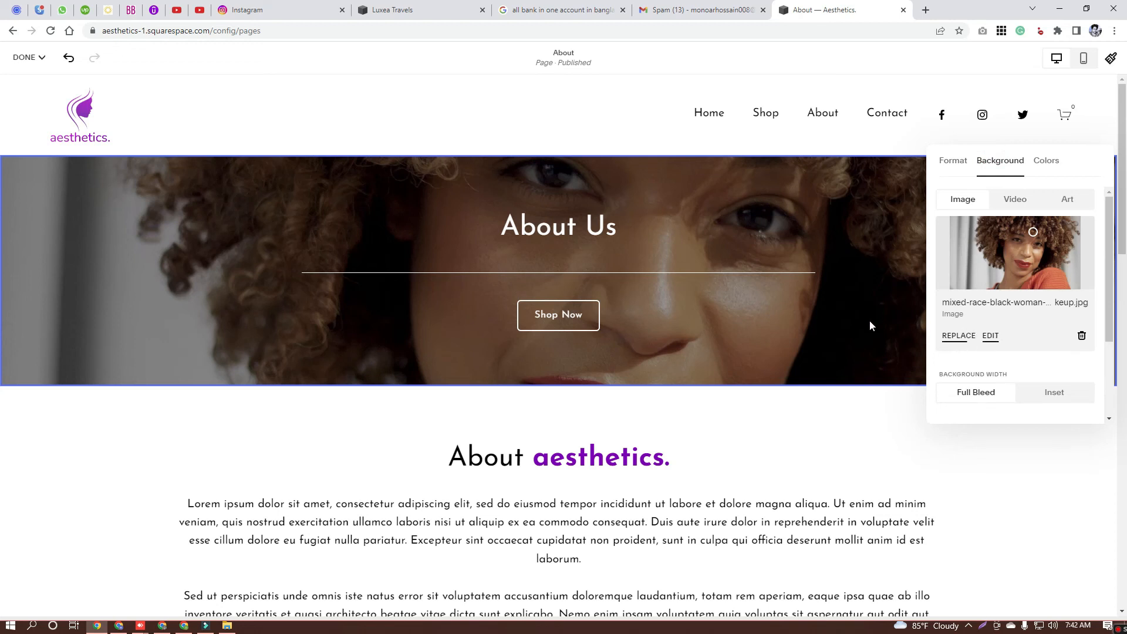
{"action": "scroll", "coordinate": [578, 389], "scroll_direction": "down", "scroll_amount": 3}
{"action": "left_click", "coordinate": [583, 259]}
{"action": "left_click", "coordinate": [651, 263]}
{"action": "scroll", "coordinate": [431, 271], "scroll_direction": "down", "scroll_amount": 5}
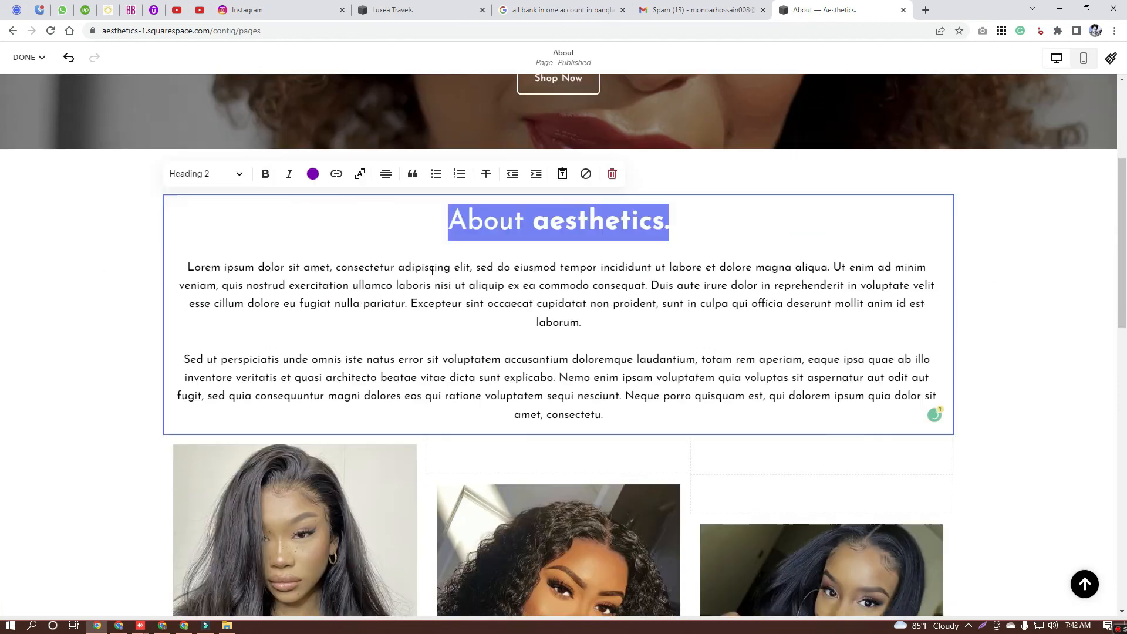
{"action": "left_click", "coordinate": [340, 284]}
{"action": "left_click", "coordinate": [106, 328]}
- View the replacement options for the first of the three photos below the text without replacing the image
{"action": "left_click", "coordinate": [233, 294]}
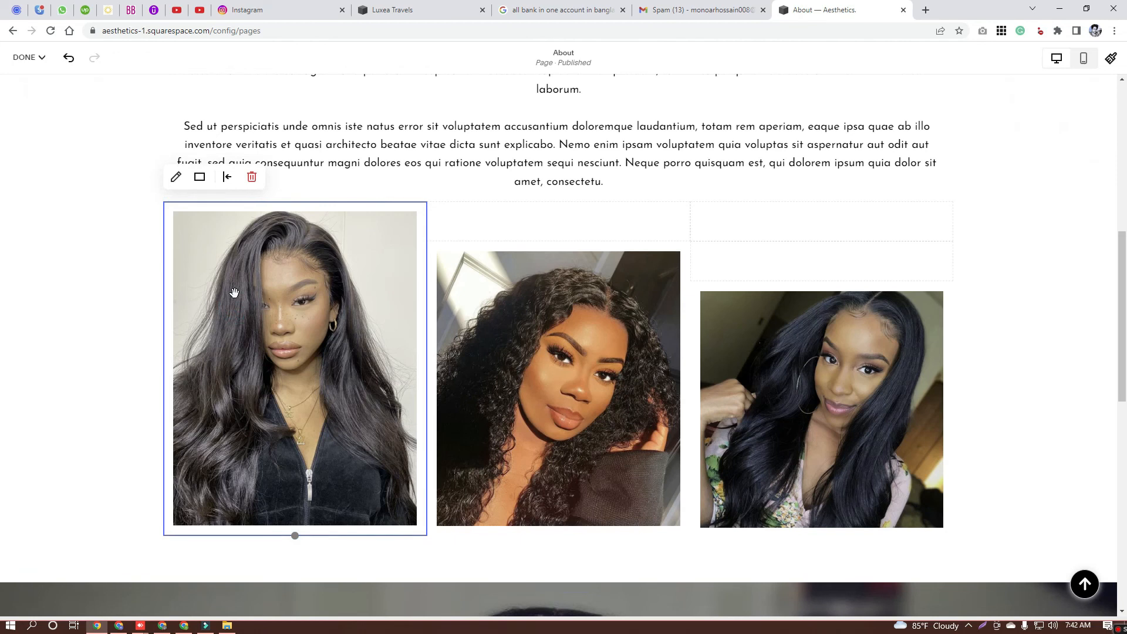
{"action": "left_click", "coordinate": [176, 177]}
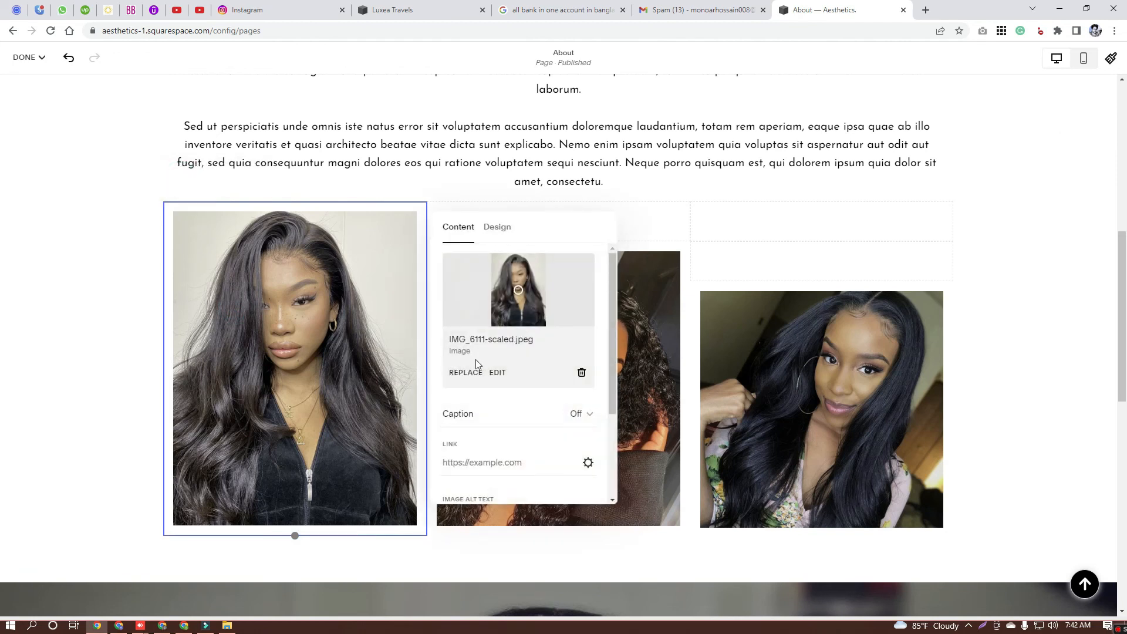
{"action": "left_click", "coordinate": [474, 374]}
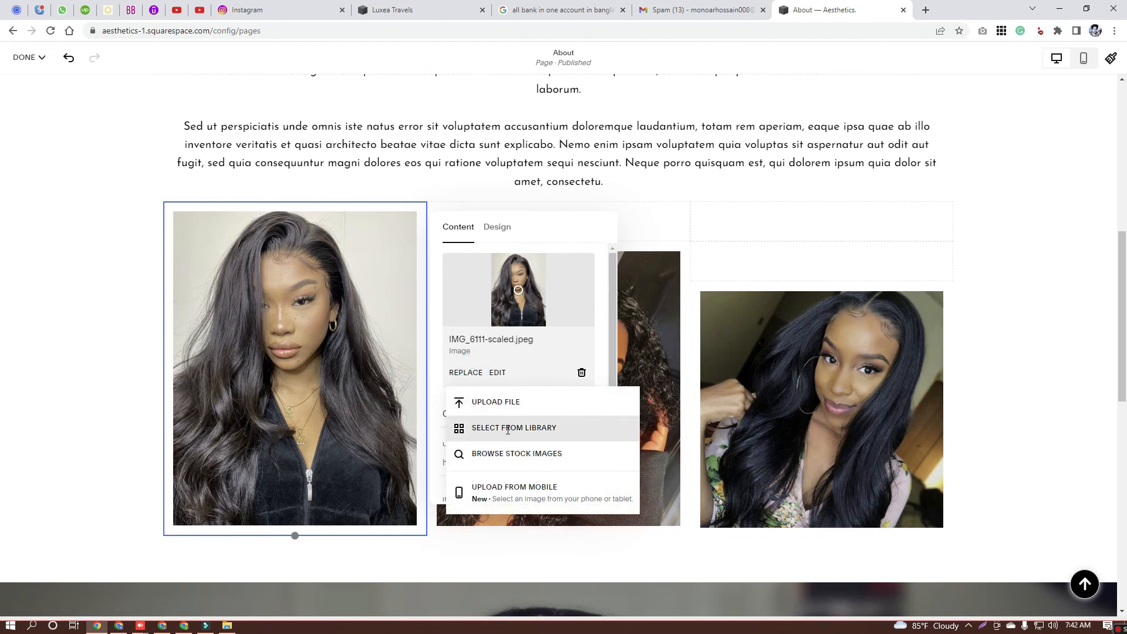
{"action": "left_click", "coordinate": [137, 250]}
{"action": "left_click", "coordinate": [999, 263]}
- Check the rest of the About page down to the footer, then save the page and leave its editor
{"action": "scroll", "coordinate": [605, 380], "scroll_direction": "down", "scroll_amount": 9}
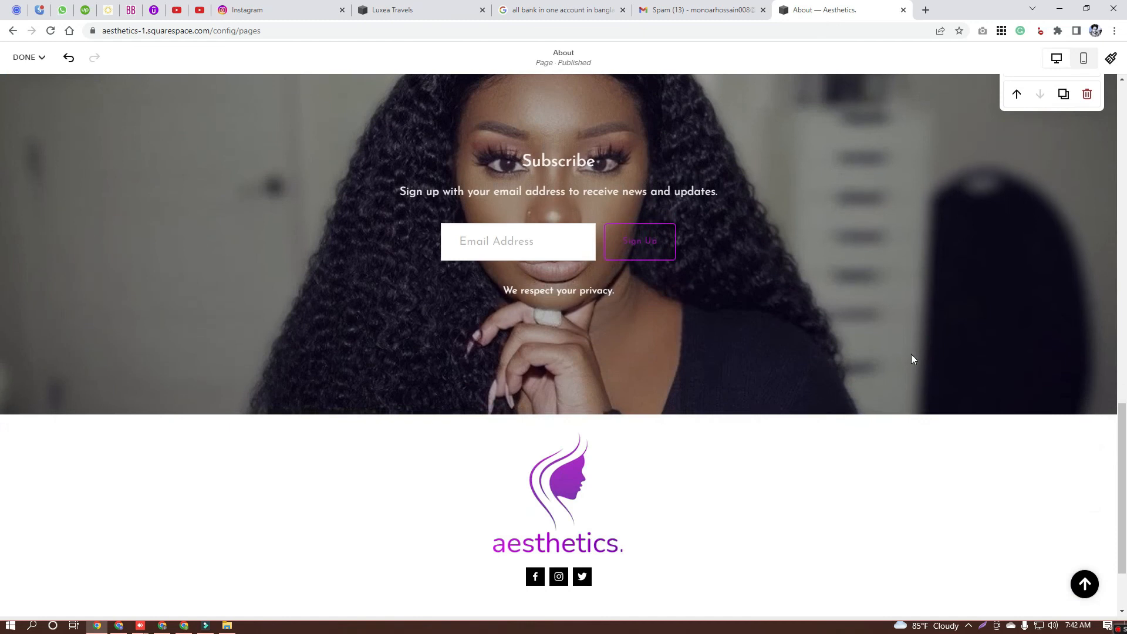
{"action": "scroll", "coordinate": [914, 357], "scroll_direction": "up", "scroll_amount": 5}
{"action": "scroll", "coordinate": [946, 320], "scroll_direction": "up", "scroll_amount": 10}
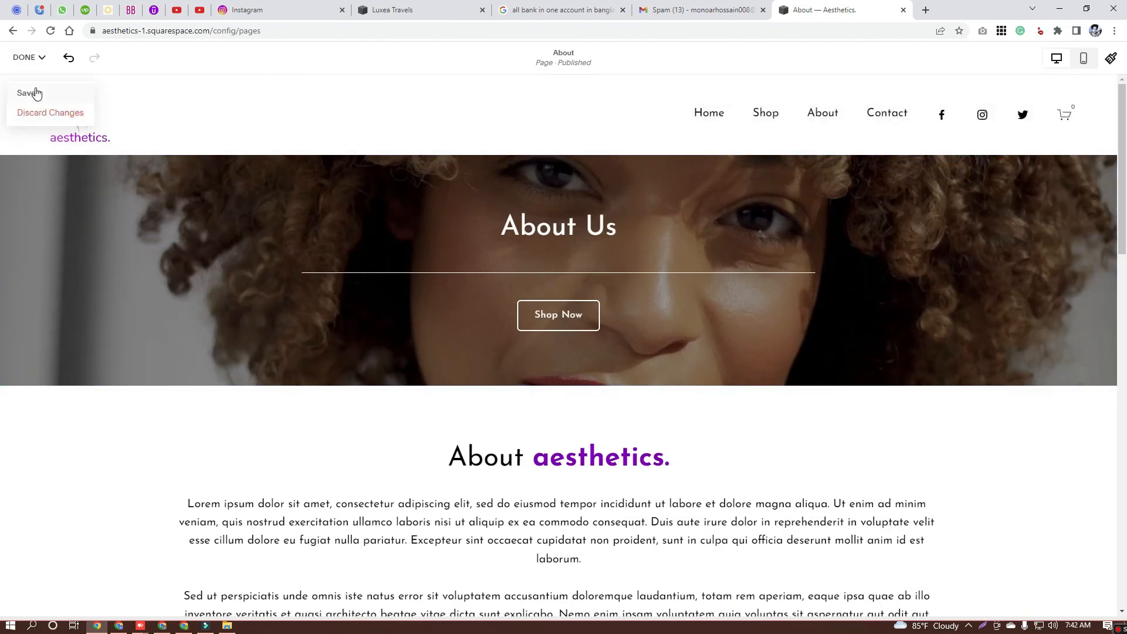
{"action": "left_click", "coordinate": [36, 93]}
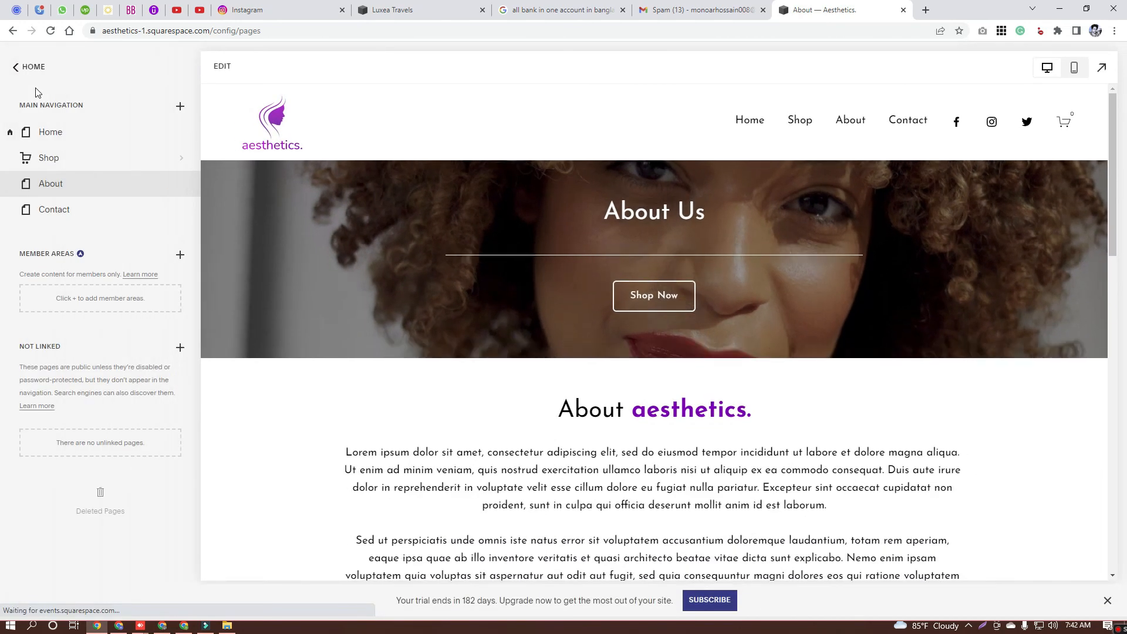